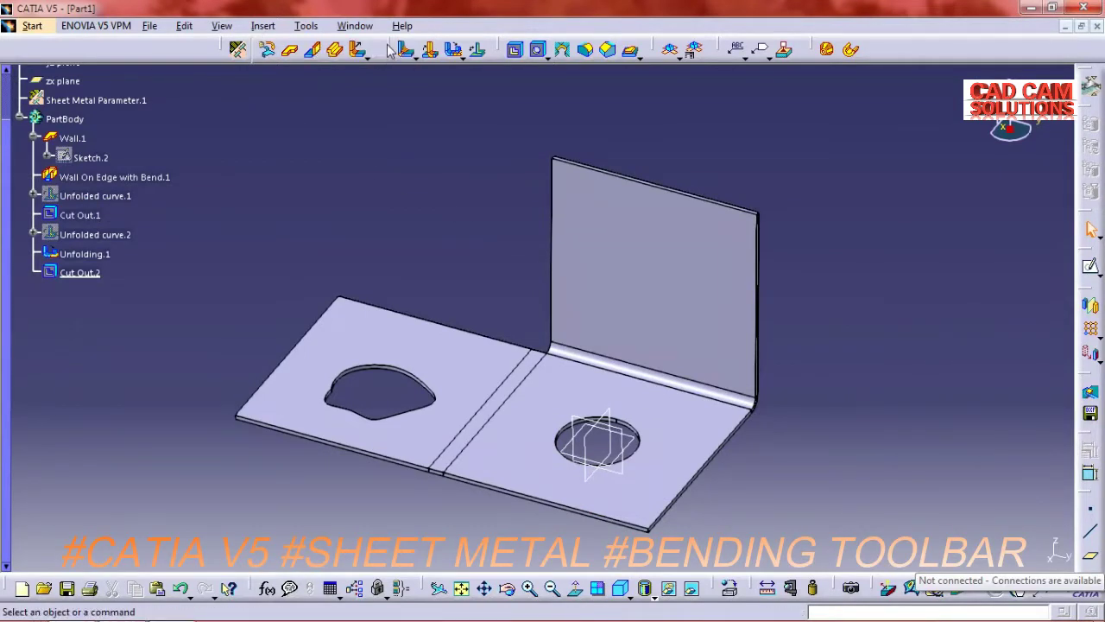
# Look through the Insert menu without choosing anything, then close the Part1 document
pyautogui.click(262, 26)
pyautogui.moveTo(286, 339)
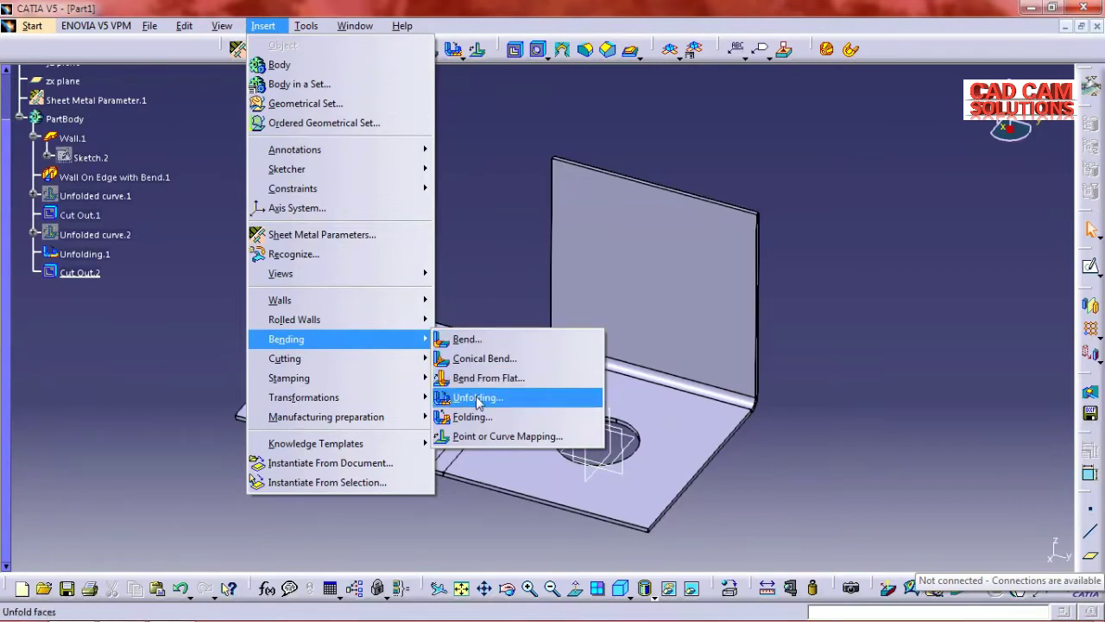
pyautogui.click(483, 259)
pyautogui.moveTo(485, 255); pyautogui.dragTo(472, 254, button='middle')
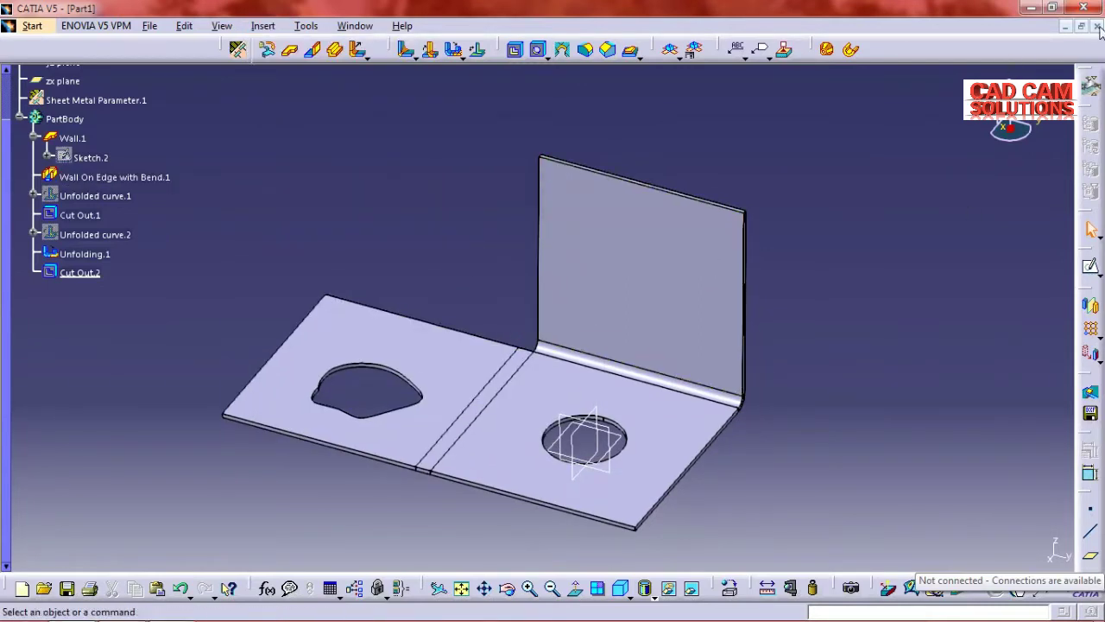
pyautogui.click(1098, 27)
# Discard Part1 unsaved, create a new Generative Sheetmetal Design part, and sketch on its xy plane
pyautogui.click(587, 352)
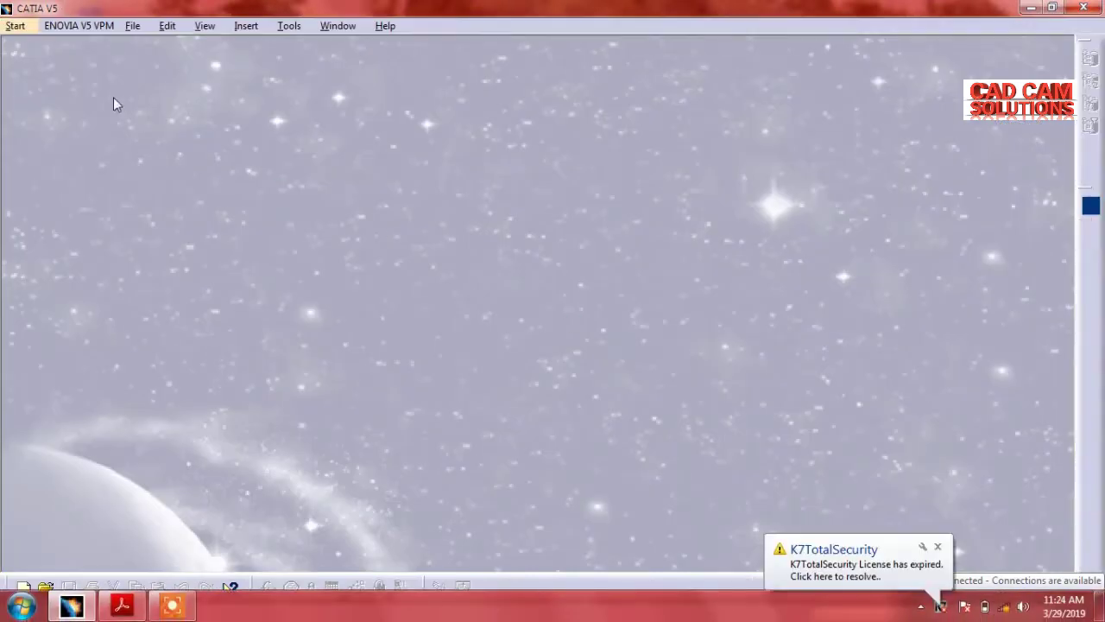
pyautogui.click(19, 28)
pyautogui.moveTo(62, 65)
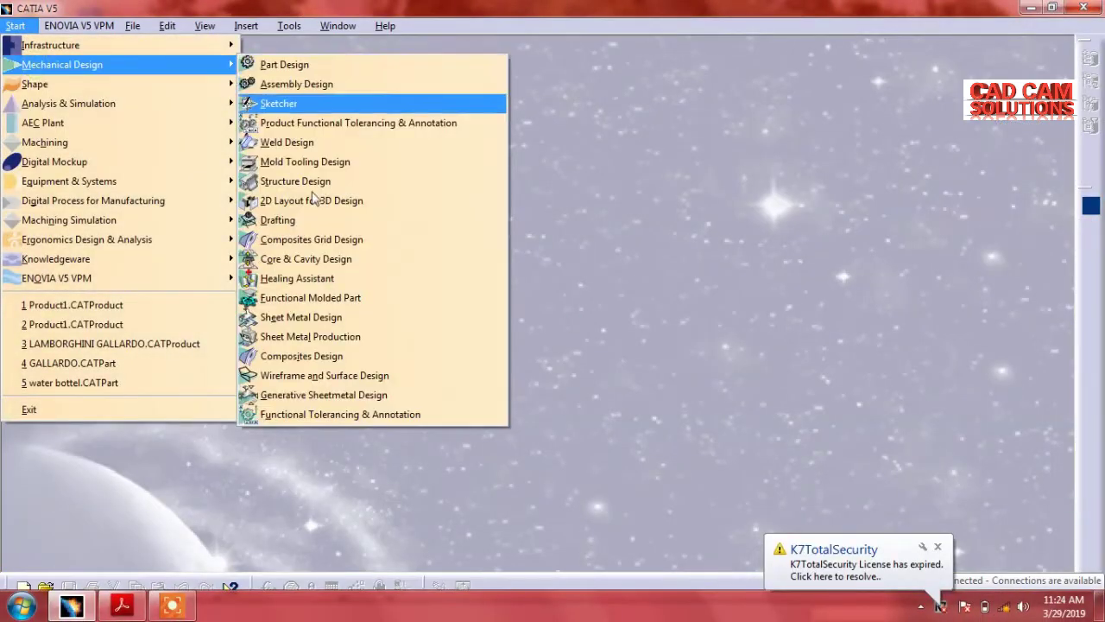
pyautogui.click(294, 399)
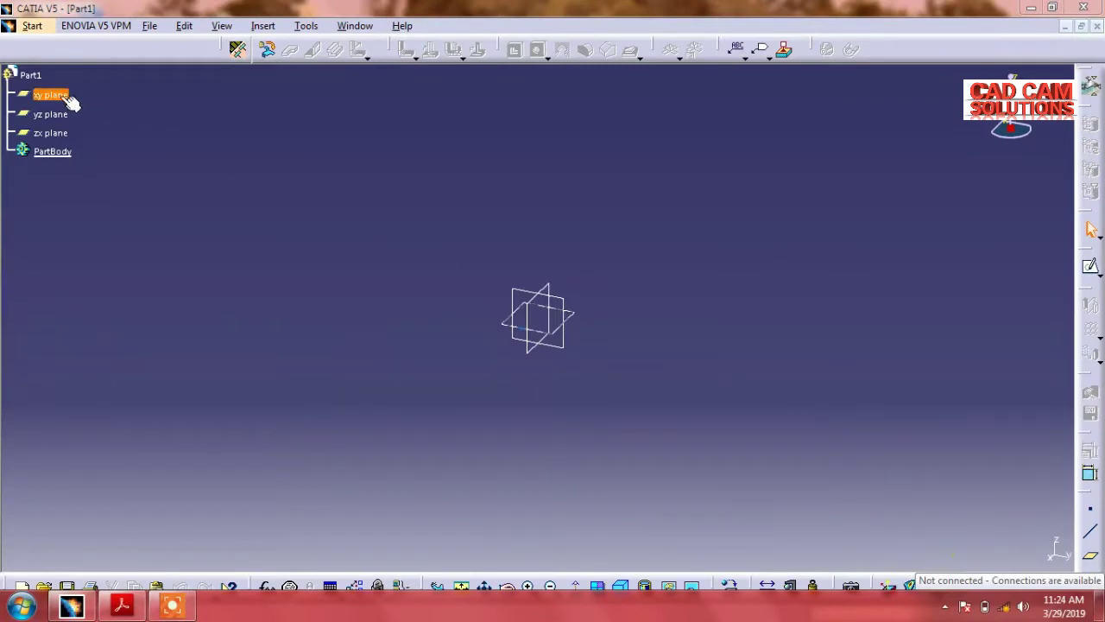
pyautogui.click(53, 97)
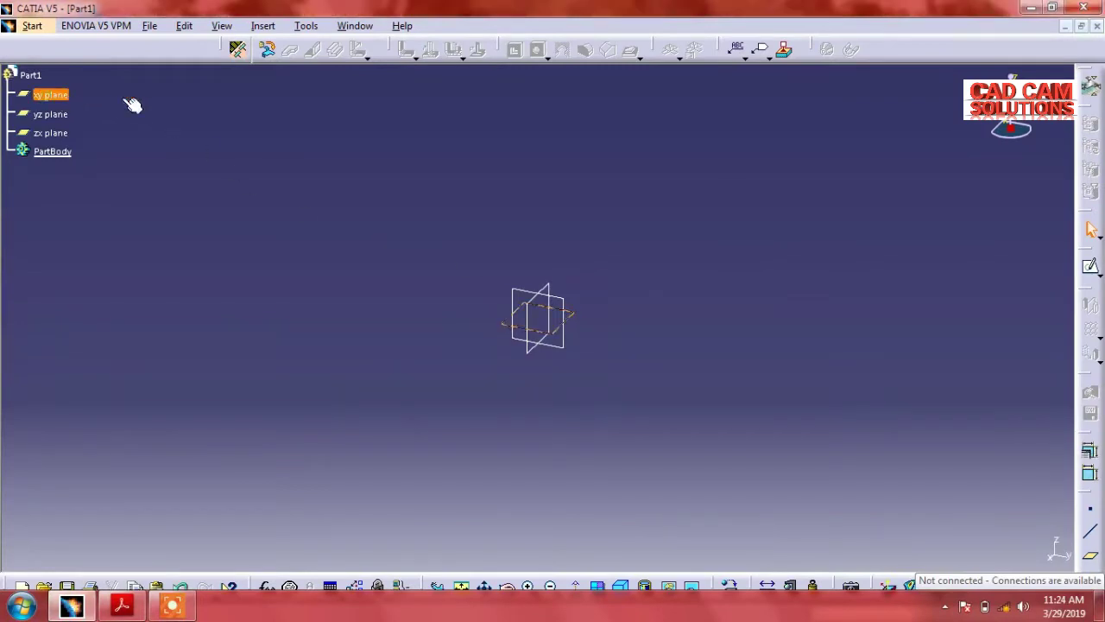
pyautogui.click(1087, 269)
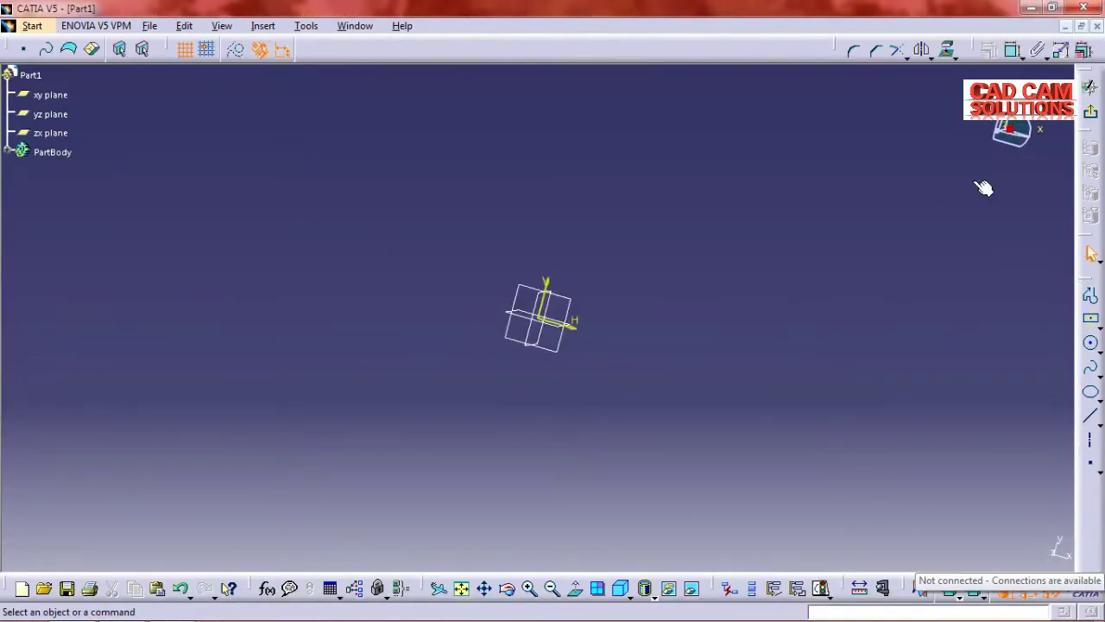
# Draw a centred rectangle on the origin and add width and height constraints
pyautogui.click(1092, 322)
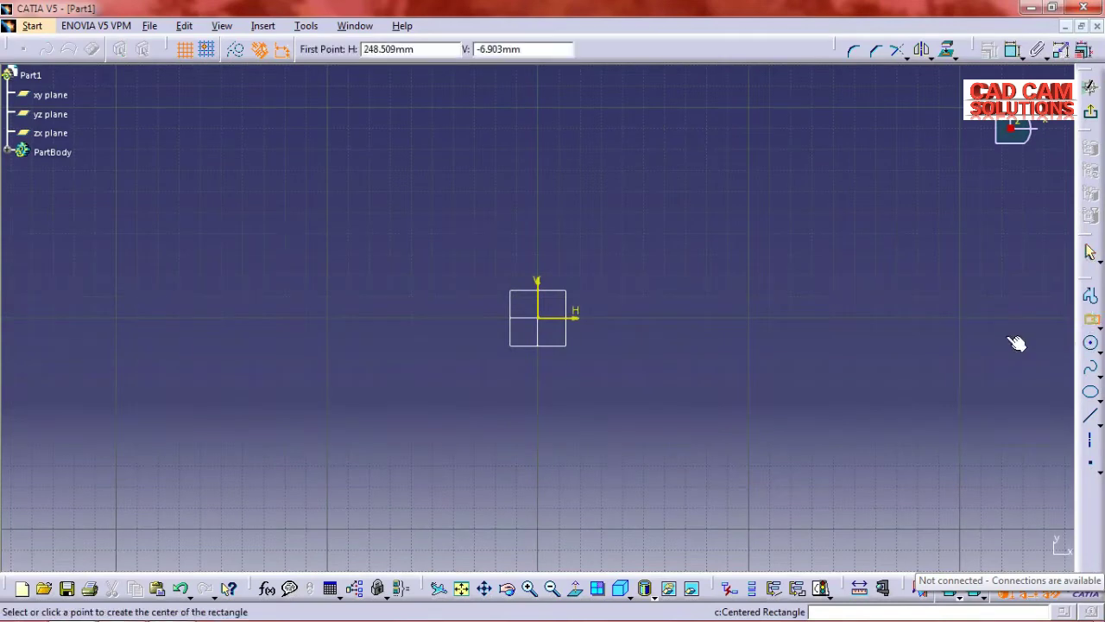
pyautogui.click(542, 316)
pyautogui.click(665, 222)
pyautogui.click(1013, 50)
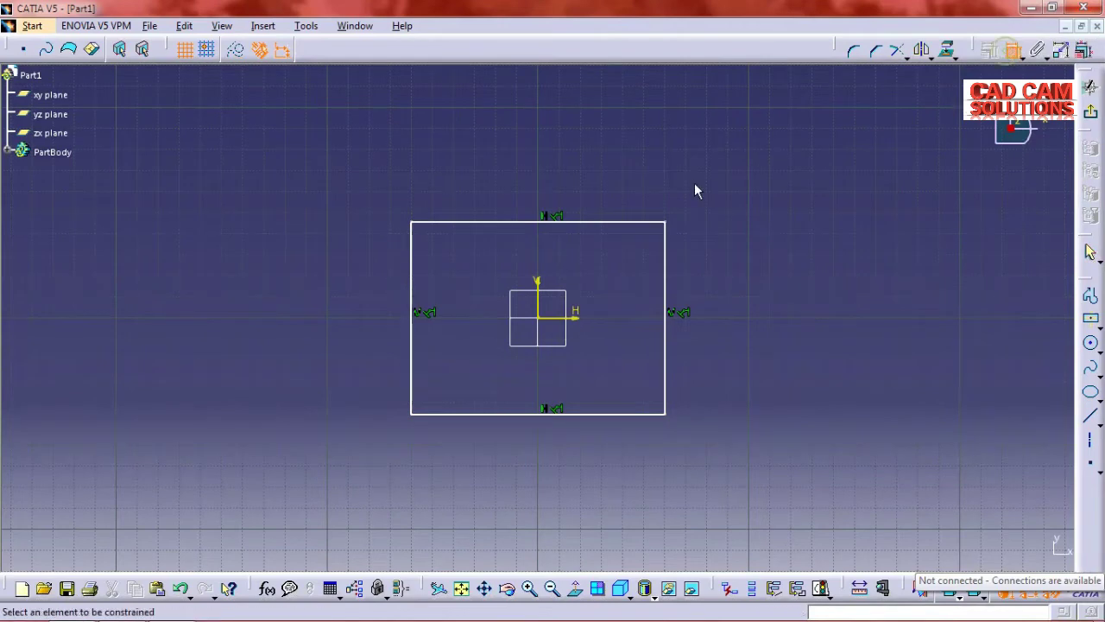
pyautogui.click(611, 224)
pyautogui.click(665, 254)
pyautogui.click(713, 256)
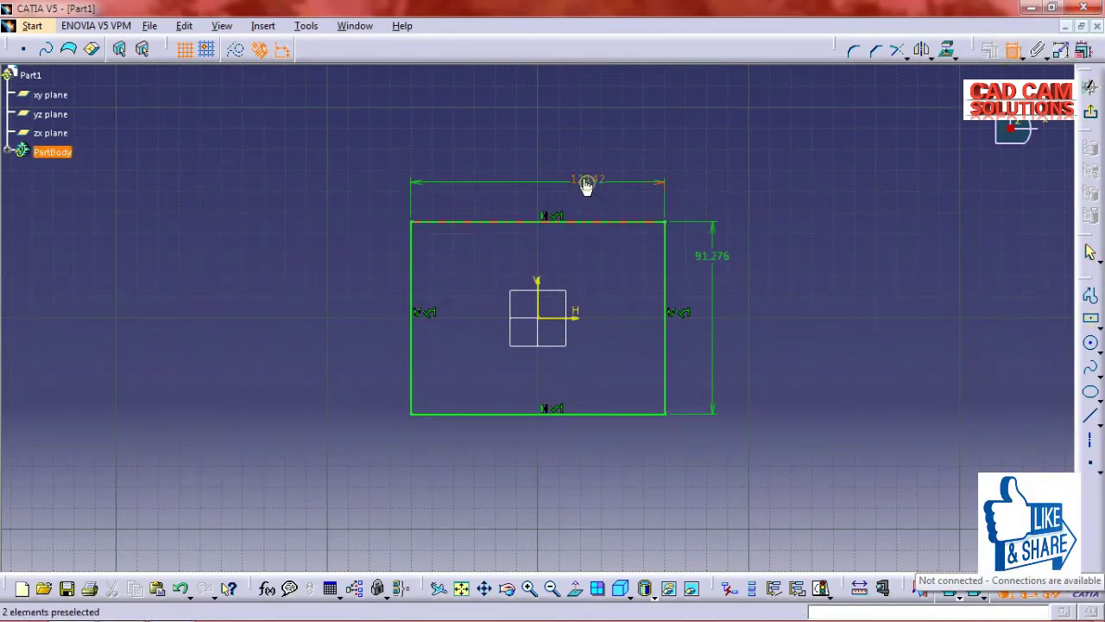
# Set the width and height constraints to 100 mm each and exit the sketcher
pyautogui.doubleClick(586, 183)
pyautogui.write('100')
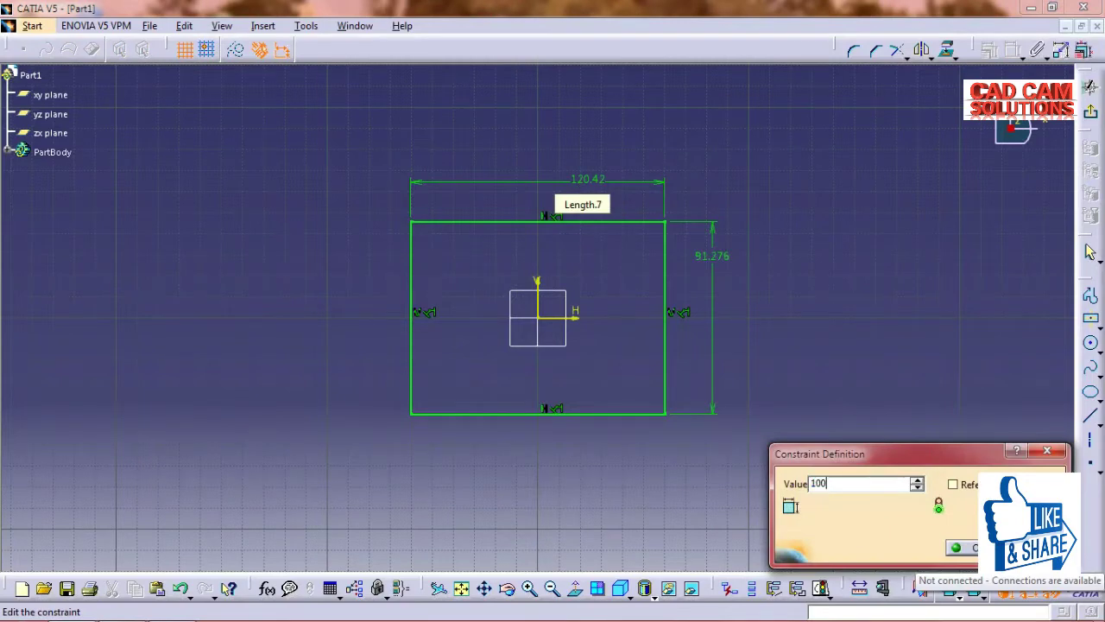
pyautogui.press('Return')
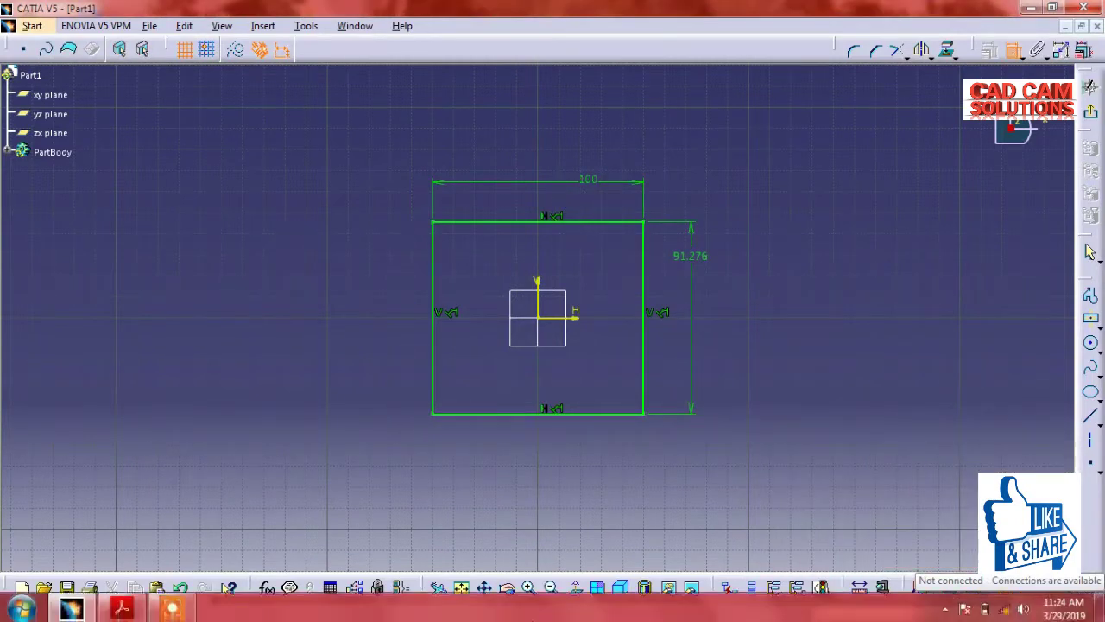
pyautogui.doubleClick(687, 270)
pyautogui.write('100')
pyautogui.press('Return')
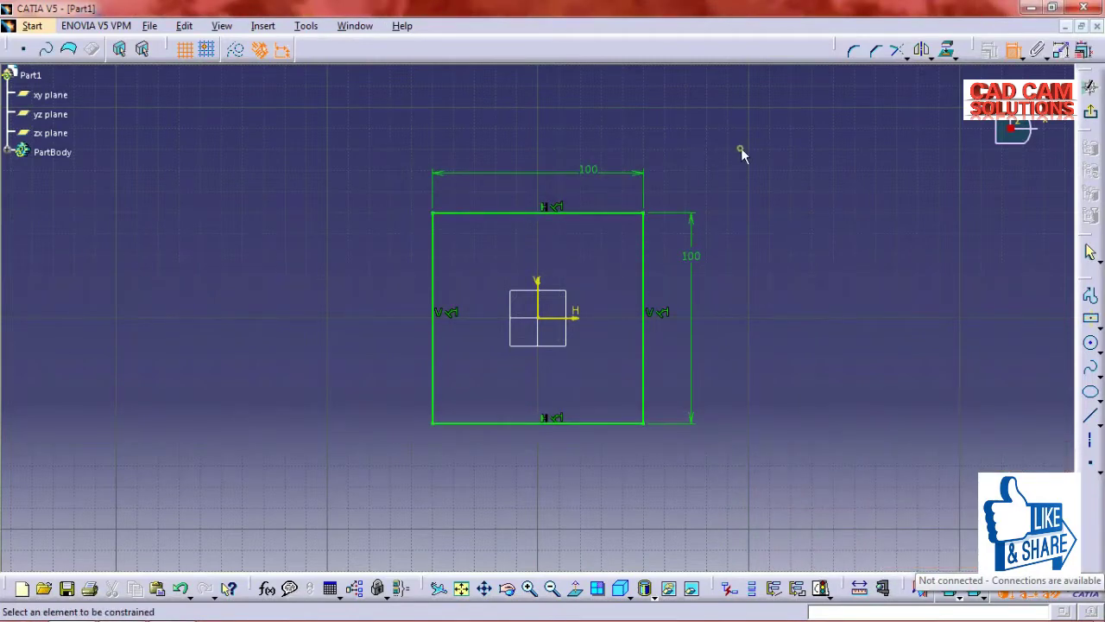
pyautogui.click(1090, 86)
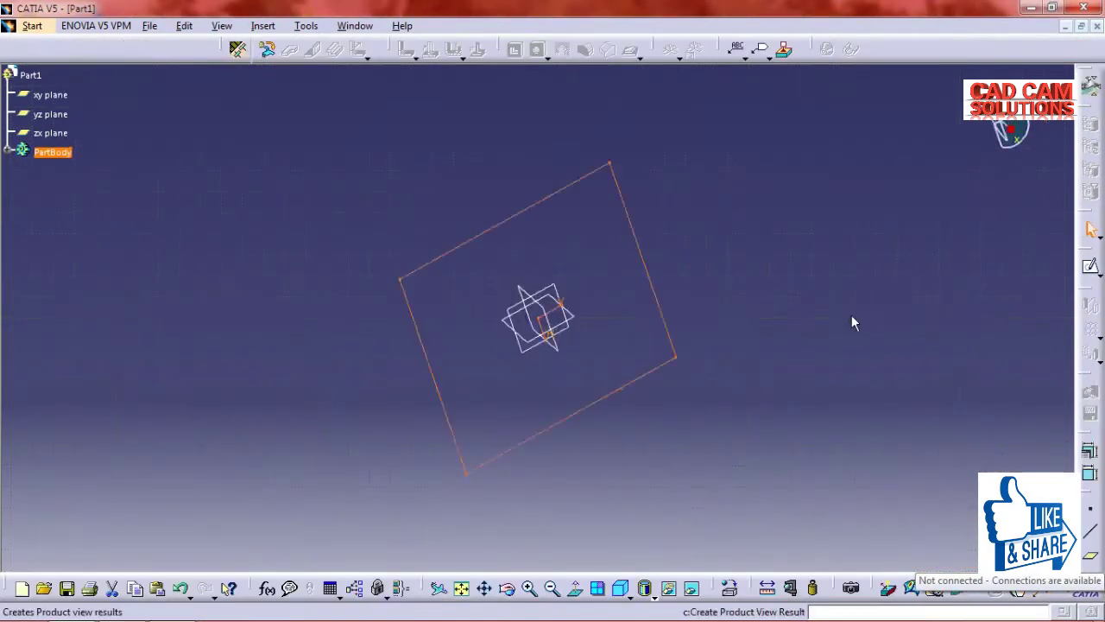
# Apply Sheet Metal Parameters with 2 mm thickness and 4 mm default bend radius
pyautogui.moveTo(839, 279)
pyautogui.mouseDown(button='middle')
pyautogui.moveTo(703, 276)
pyautogui.moveTo(705, 264)
pyautogui.mouseUp(button='middle')
pyautogui.click(334, 227)
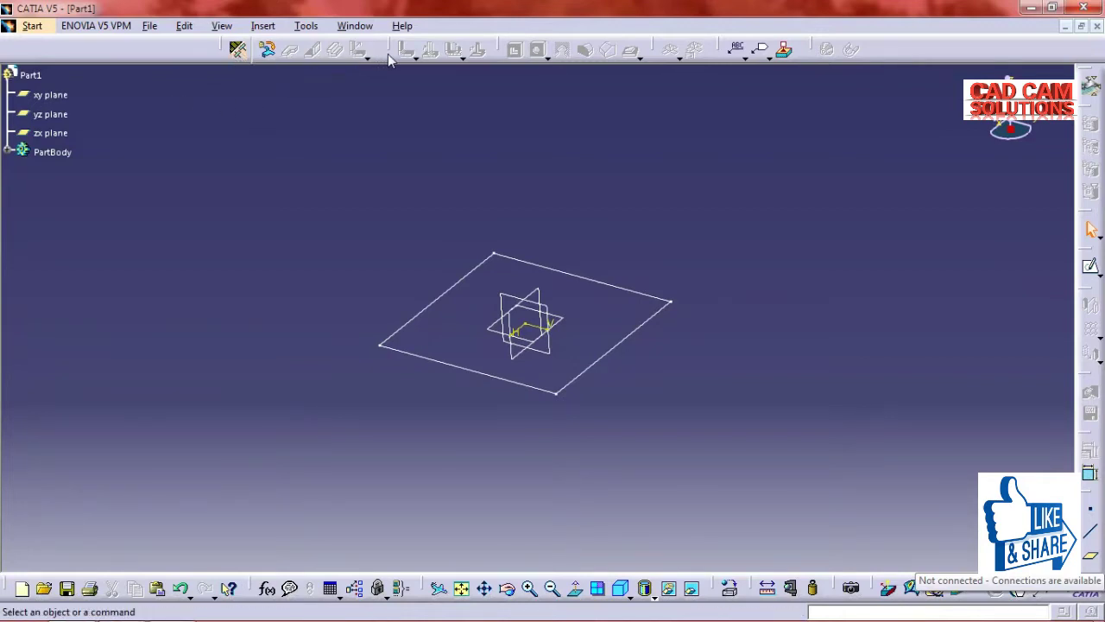
pyautogui.click(237, 49)
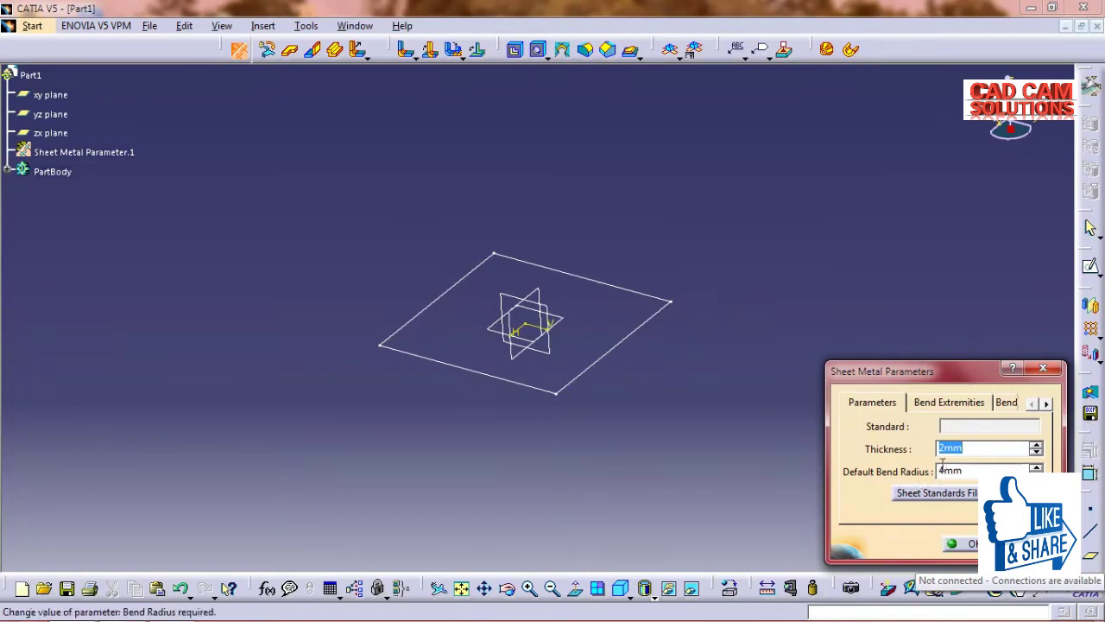
pyautogui.click(970, 544)
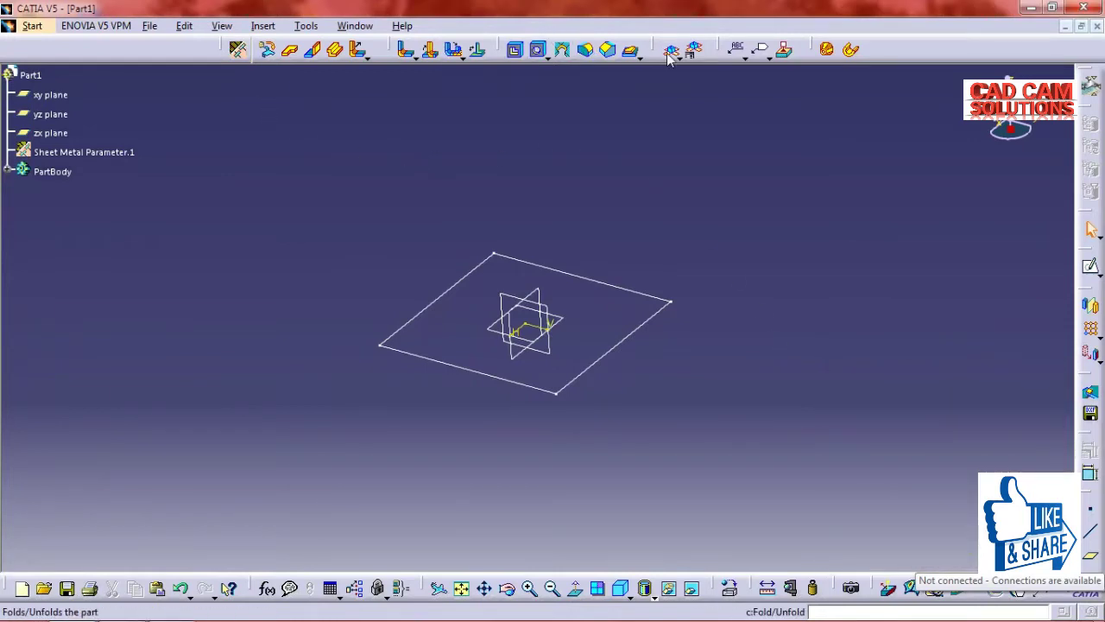
# Create Wall.1, a flat 2 mm base plate using the square Sketch.1 as profile
pyautogui.click(263, 28)
pyautogui.moveTo(279, 300)
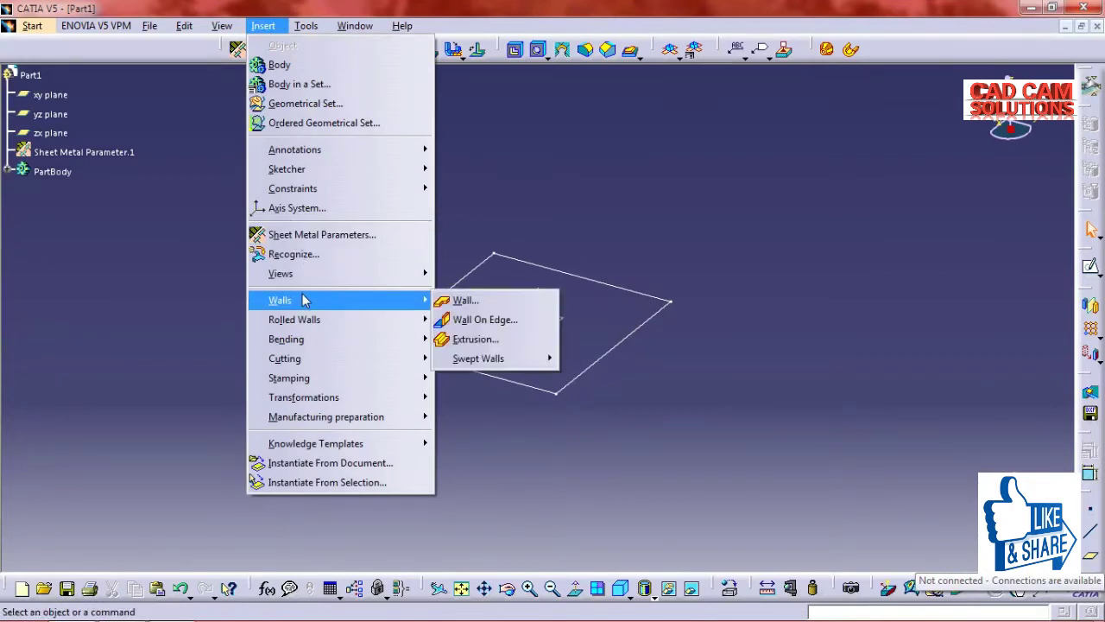
pyautogui.click(463, 302)
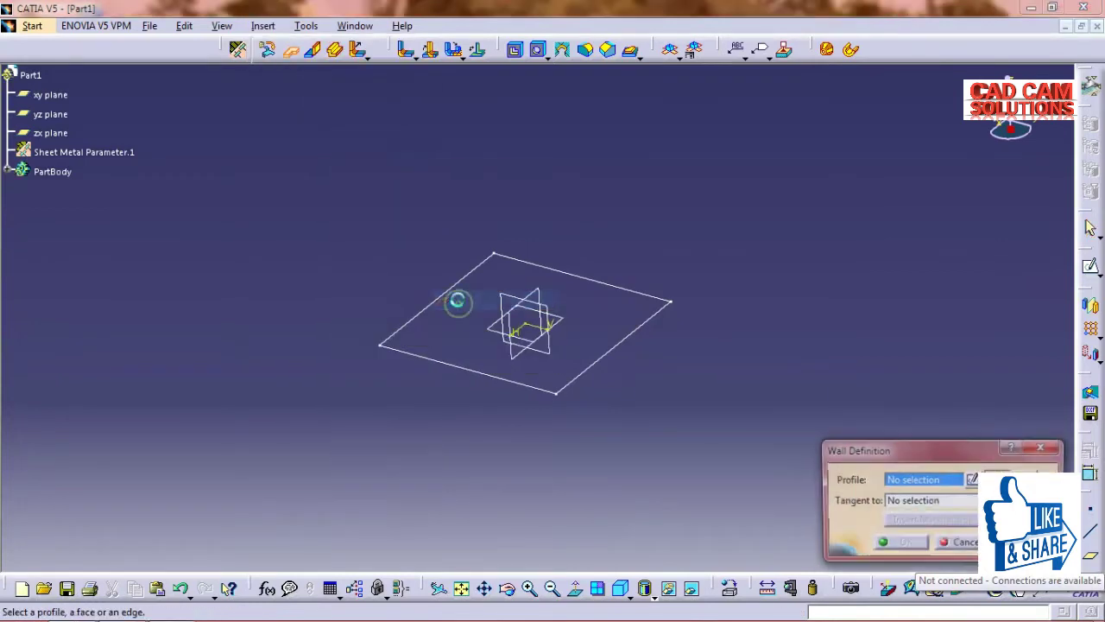
pyautogui.click(453, 289)
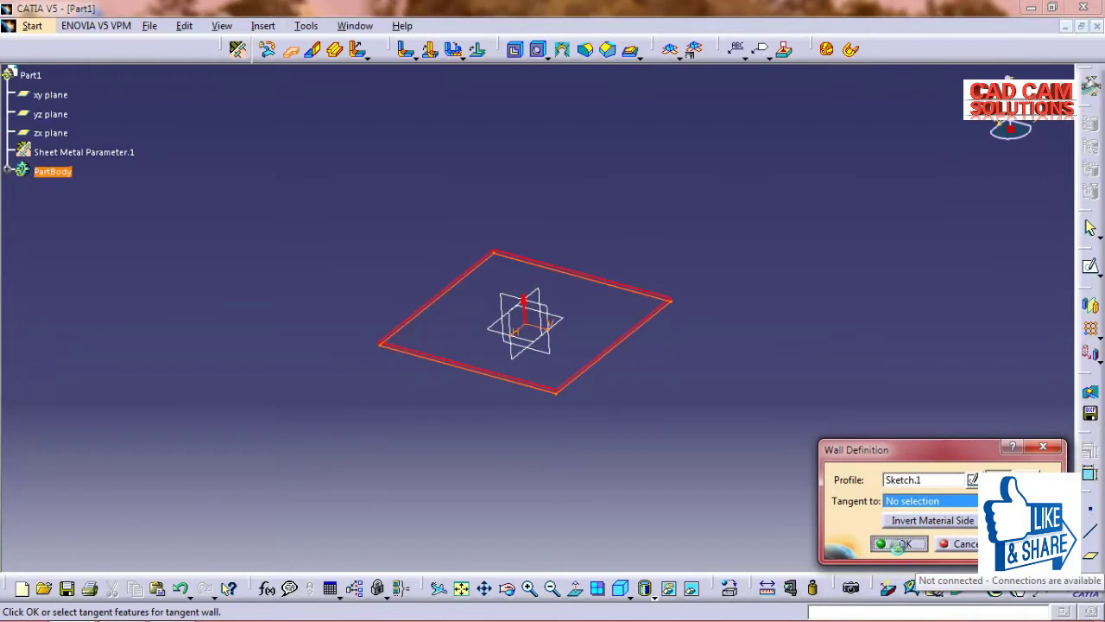
pyautogui.moveTo(679, 370); pyautogui.dragTo(659, 362, button='middle')
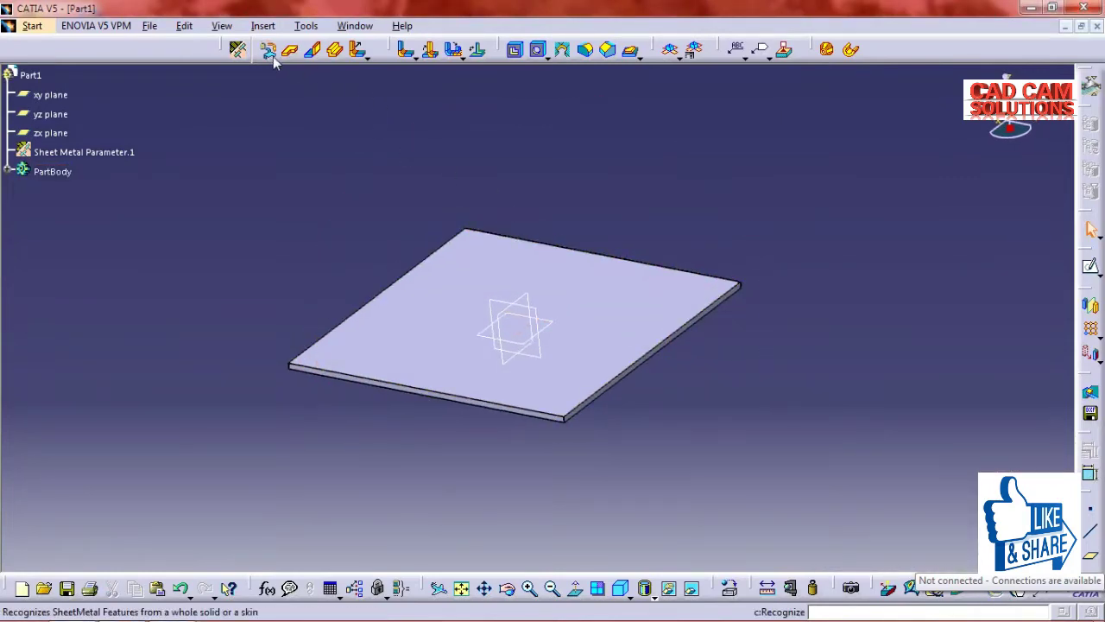
pyautogui.click(262, 25)
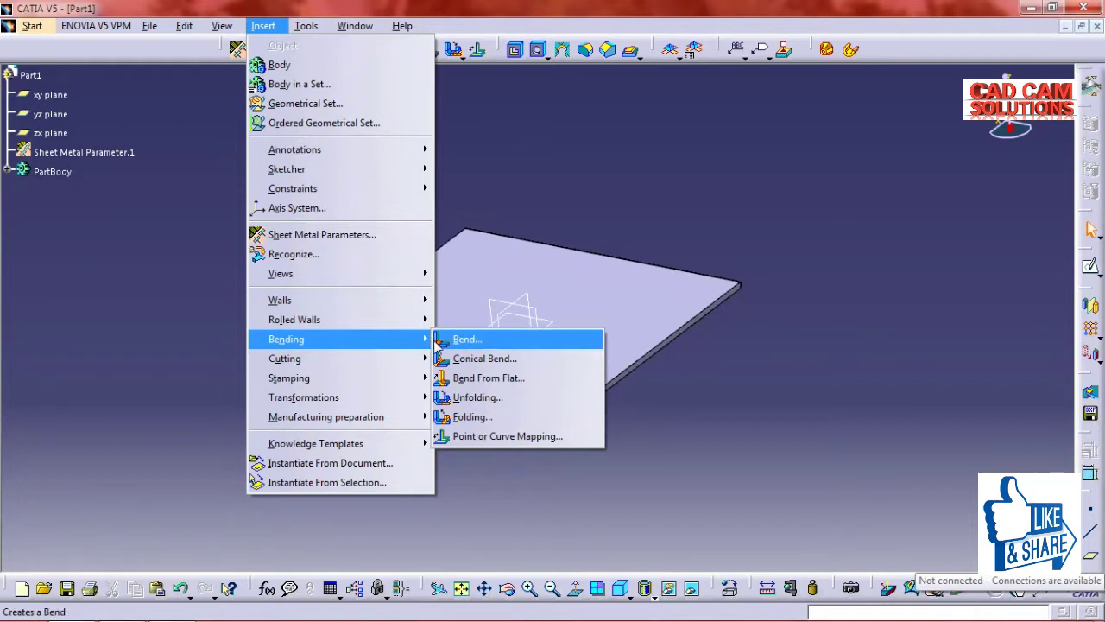
pyautogui.moveTo(280, 300)
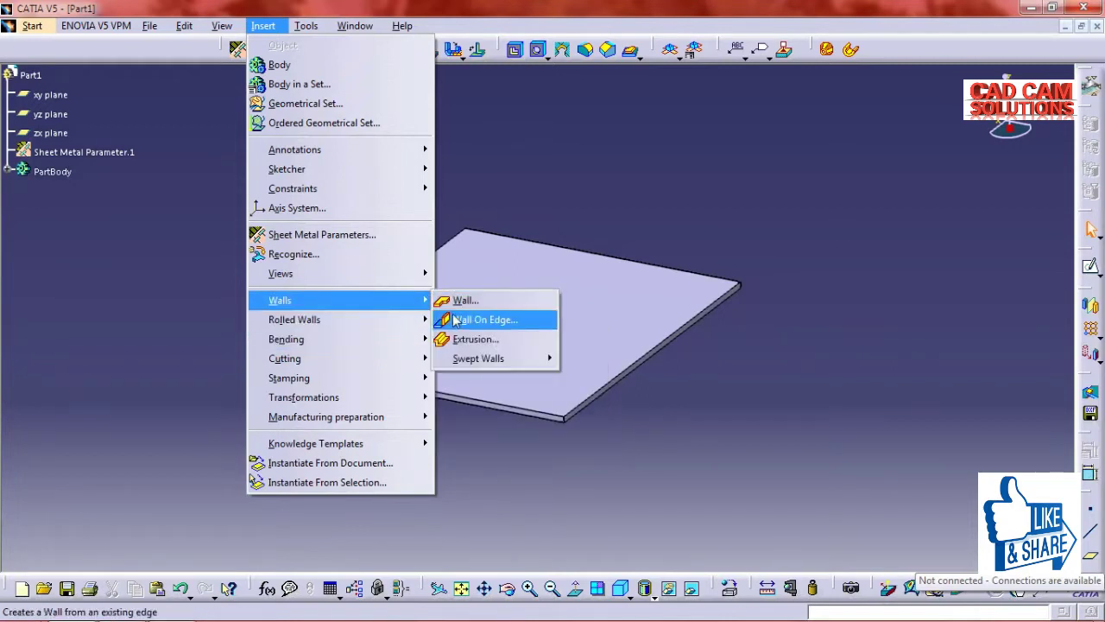
# Add a Wall On Edge 100 mm high at 90° along one plate edge
pyautogui.click(462, 329)
pyautogui.moveTo(493, 437)
pyautogui.mouseDown(button='middle')
pyautogui.moveTo(646, 440)
pyautogui.moveTo(666, 398)
pyautogui.moveTo(431, 274)
pyautogui.moveTo(365, 348)
pyautogui.mouseUp(button='middle')
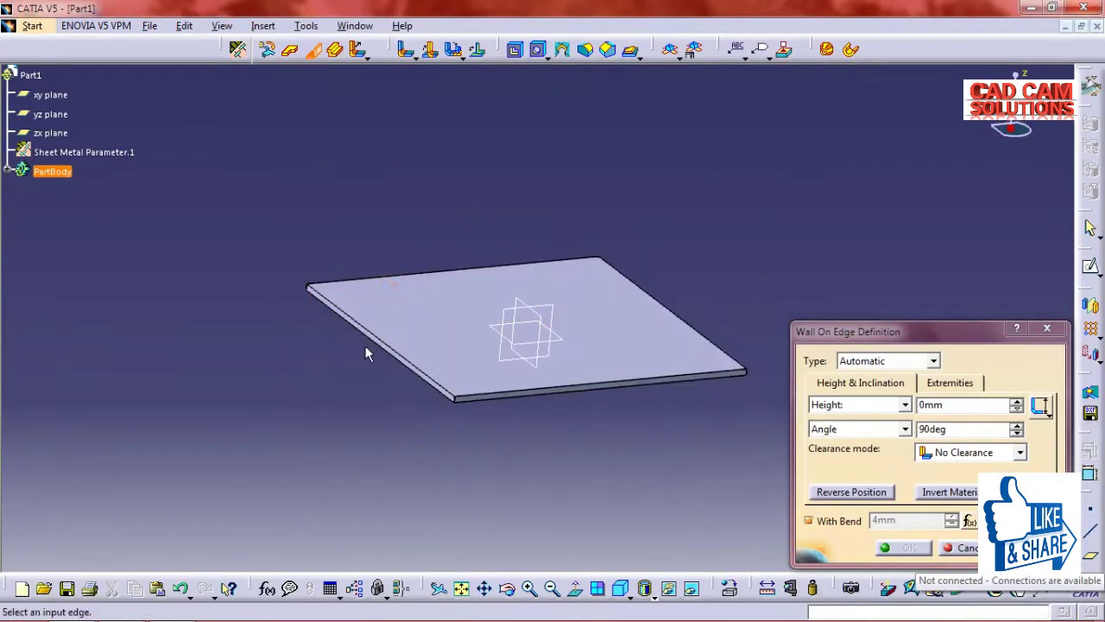
pyautogui.click(380, 340)
pyautogui.moveTo(520, 335)
pyautogui.mouseDown(button='middle')
pyautogui.moveTo(439, 360)
pyautogui.moveTo(375, 360)
pyautogui.moveTo(680, 442)
pyautogui.mouseUp(button='middle')
pyautogui.click(900, 548)
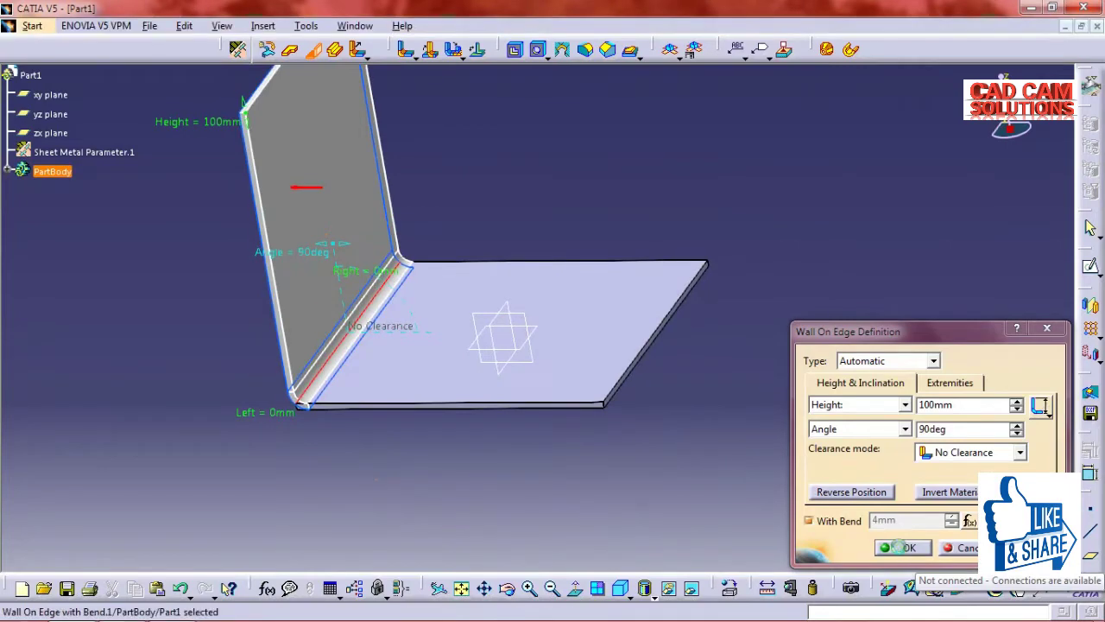
# Edit the edge wall and uncheck With Bend for a sharp corner
pyautogui.doubleClick(335, 217)
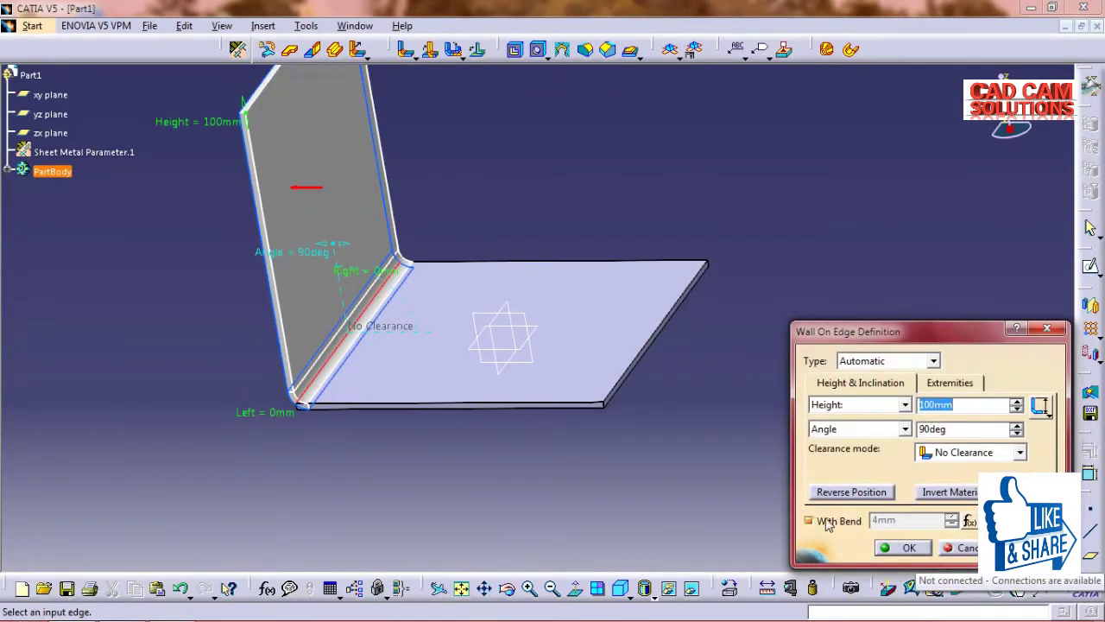
pyautogui.click(810, 522)
pyautogui.click(900, 548)
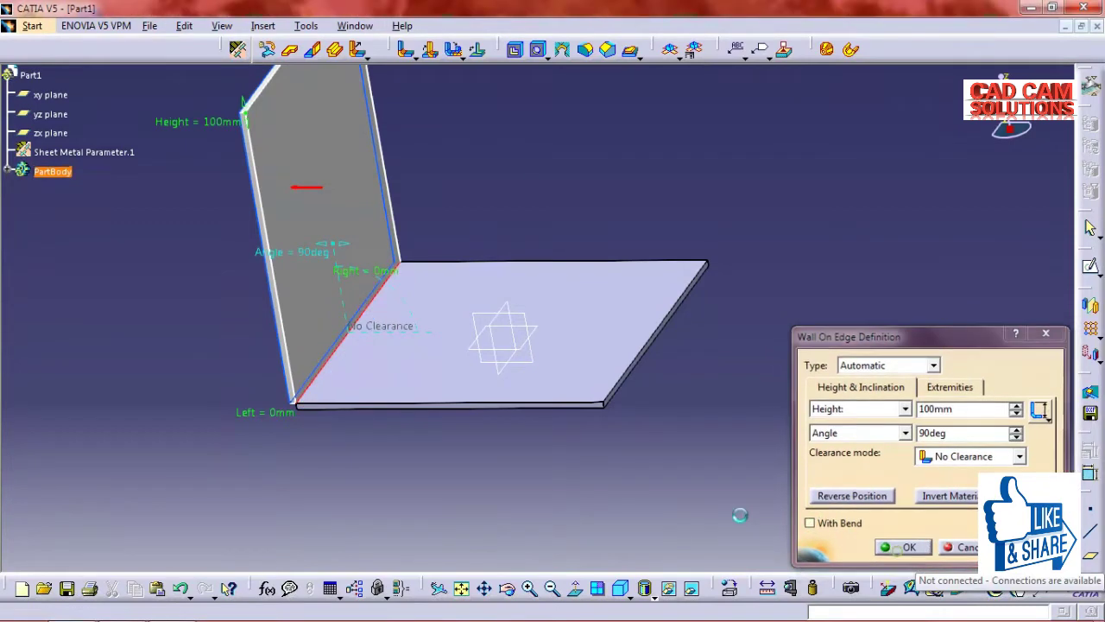
pyautogui.moveTo(402, 340)
pyautogui.mouseDown(button='middle')
pyautogui.moveTo(524, 272)
pyautogui.moveTo(510, 215)
pyautogui.moveTo(528, 306)
pyautogui.moveTo(651, 232)
pyautogui.moveTo(493, 177)
pyautogui.moveTo(540, 184)
pyautogui.mouseUp(button='middle')
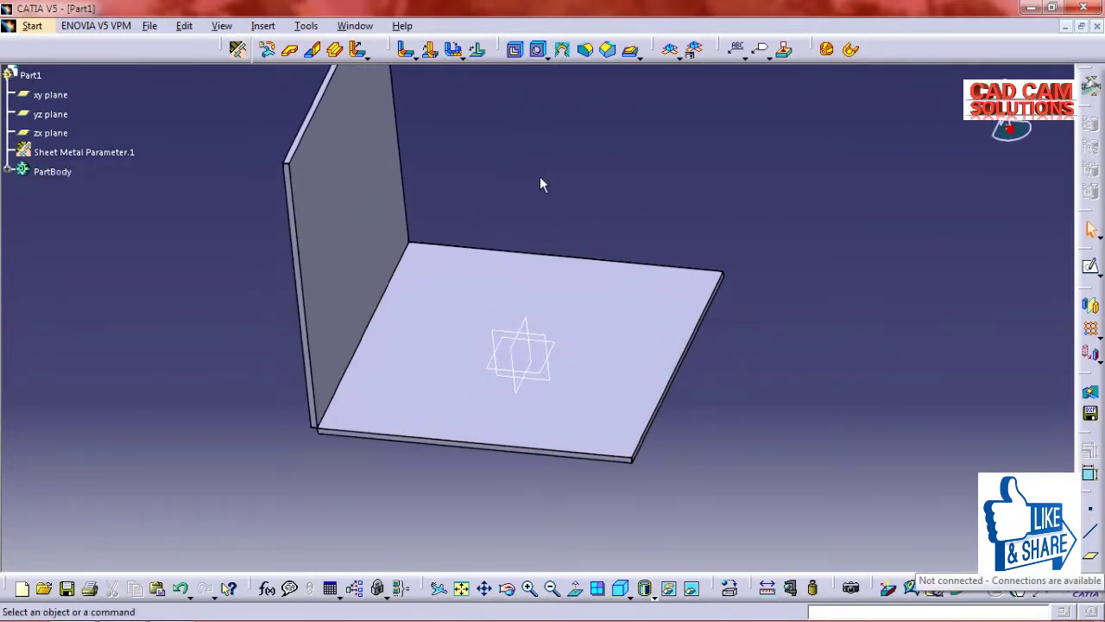
pyautogui.click(263, 25)
pyautogui.moveTo(285, 340)
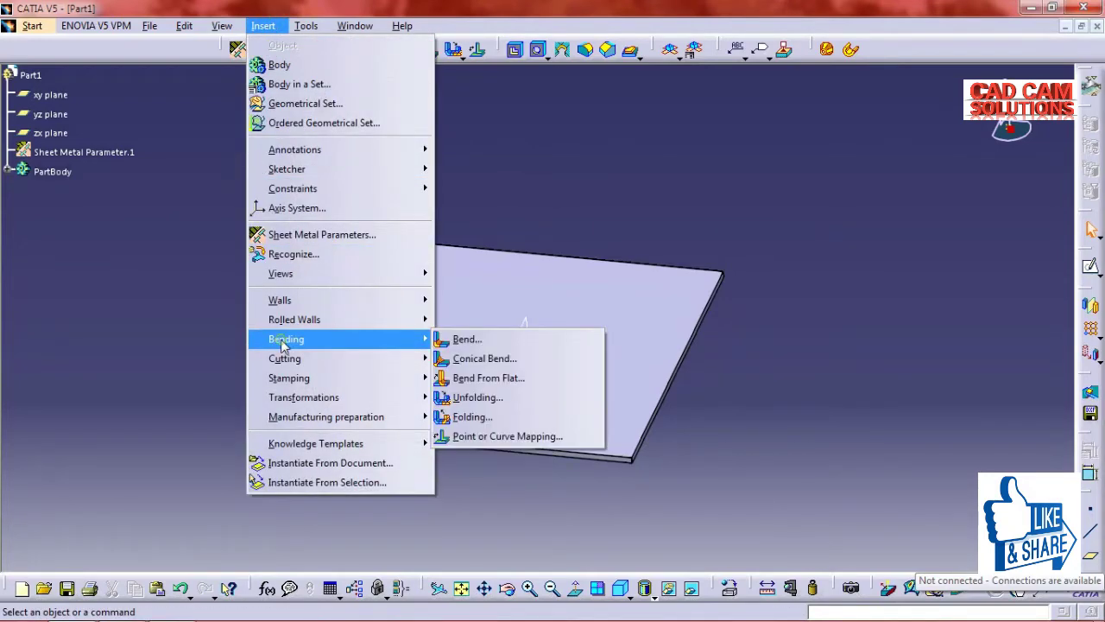
pyautogui.click(467, 338)
pyautogui.moveTo(443, 340)
pyautogui.mouseDown(button='middle')
pyautogui.moveTo(536, 304)
pyautogui.moveTo(584, 239)
pyautogui.mouseUp(button='middle')
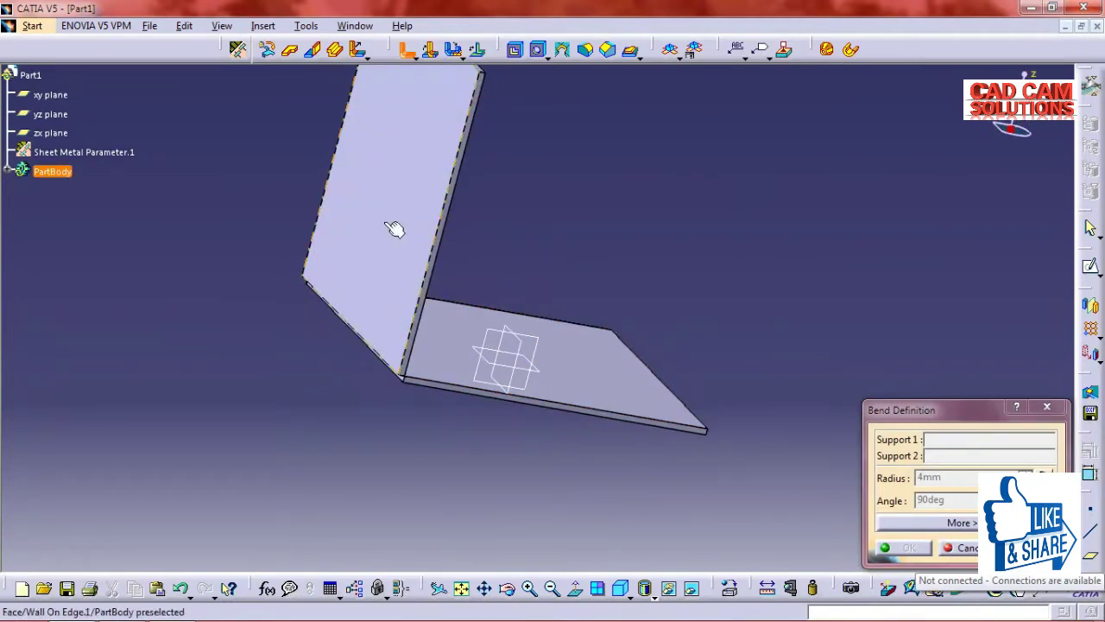
pyautogui.moveTo(389, 230); pyautogui.dragTo(393, 274, button='middle')
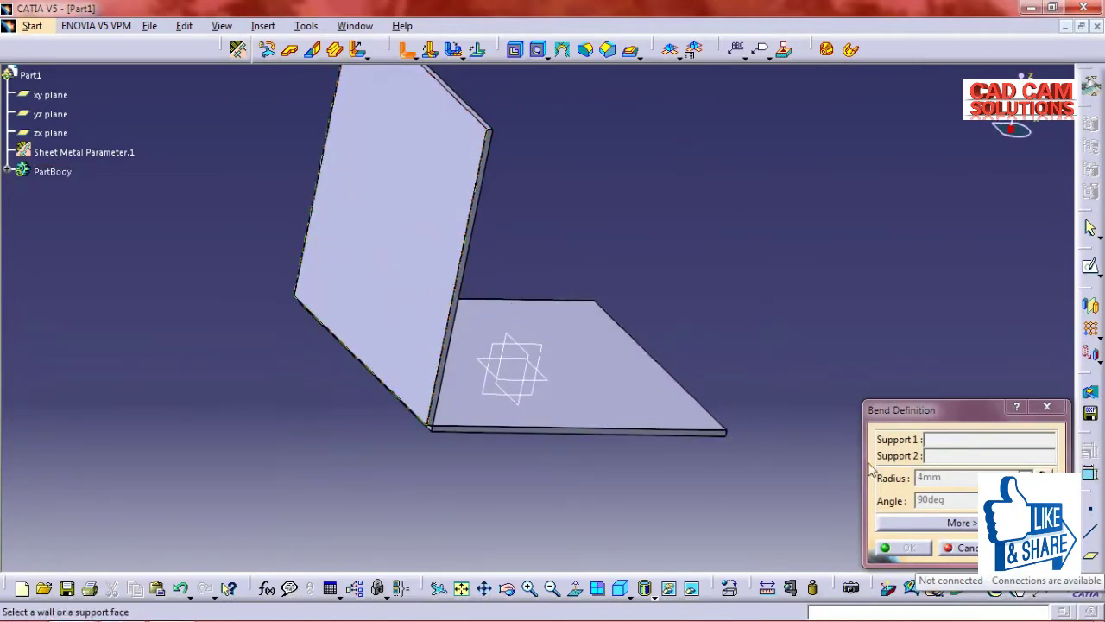
pyautogui.click(363, 307)
pyautogui.moveTo(364, 308)
pyautogui.mouseDown(button='middle')
pyautogui.moveTo(456, 370)
pyautogui.moveTo(474, 190)
pyautogui.mouseUp(button='middle')
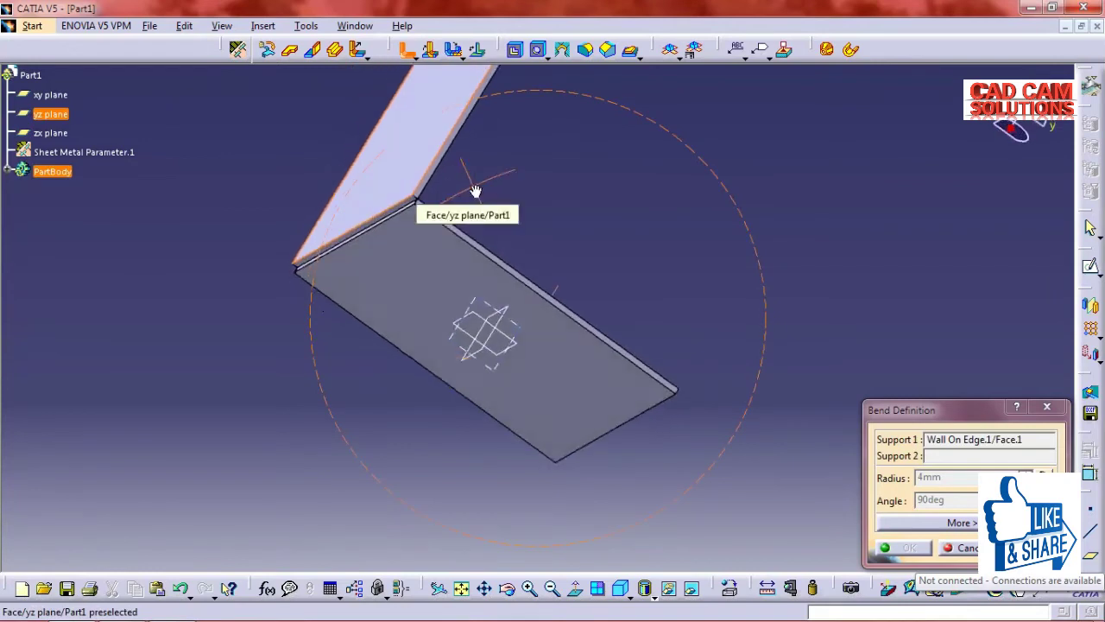
pyautogui.click(421, 256)
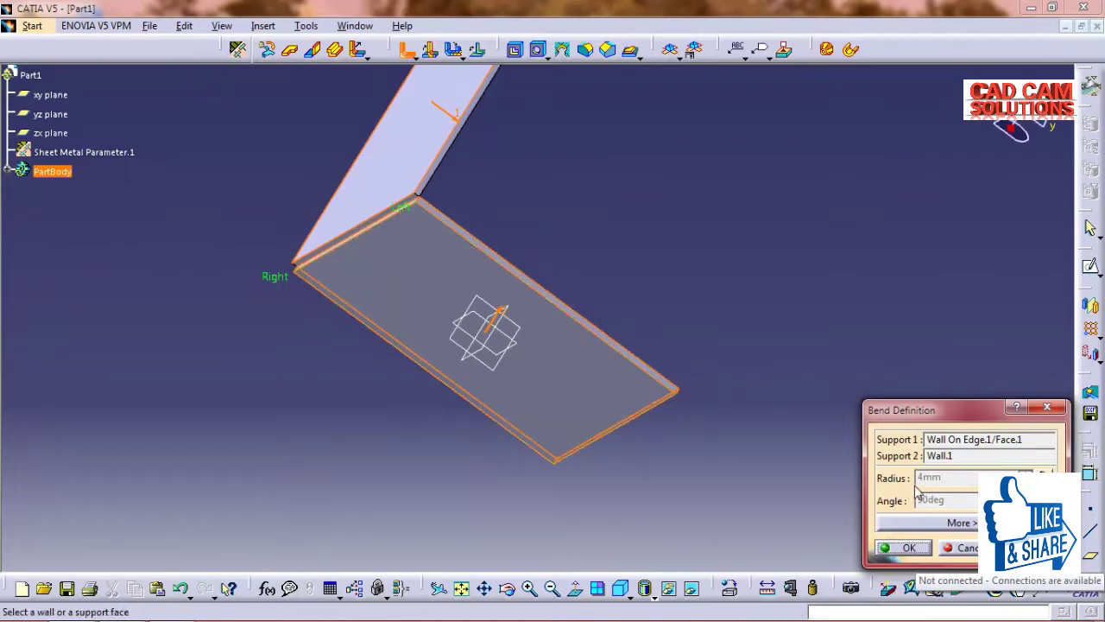
pyautogui.moveTo(407, 179); pyautogui.dragTo(377, 344, button='middle')
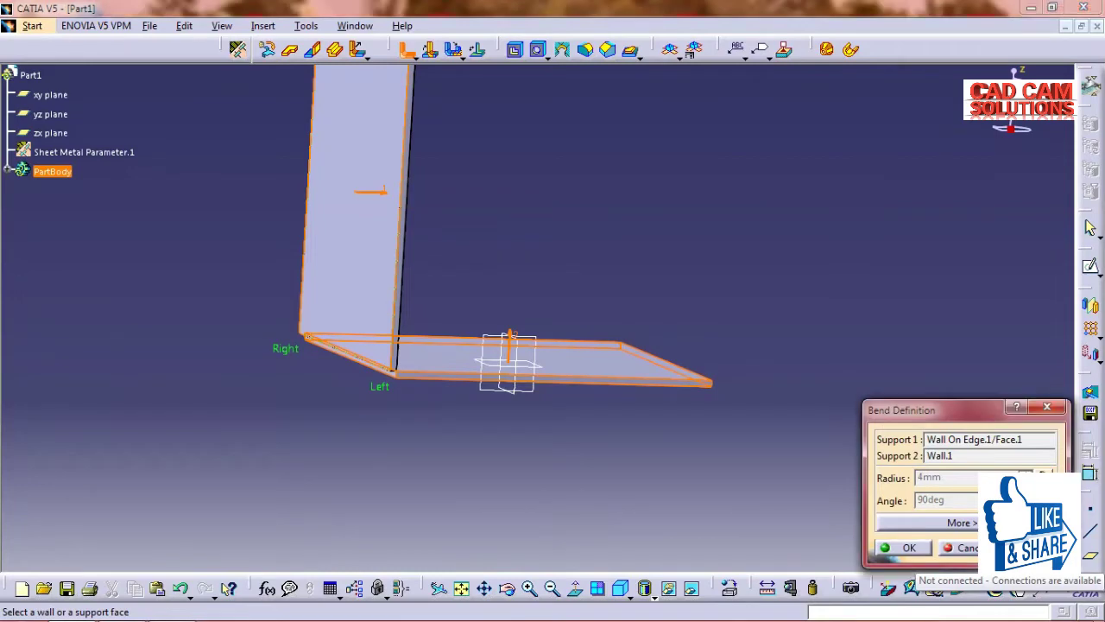
pyautogui.click(912, 555)
pyautogui.moveTo(528, 443)
pyautogui.mouseDown(button='middle')
pyautogui.moveTo(477, 210)
pyautogui.moveTo(316, 314)
pyautogui.moveTo(458, 191)
pyautogui.mouseUp(button='middle')
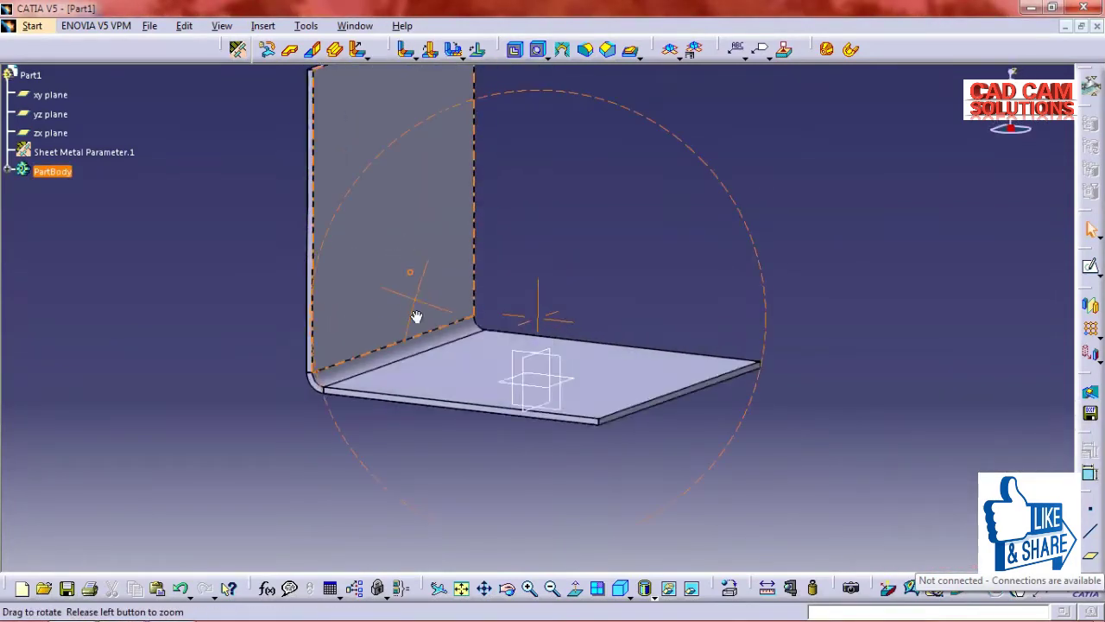
pyautogui.click(412, 55)
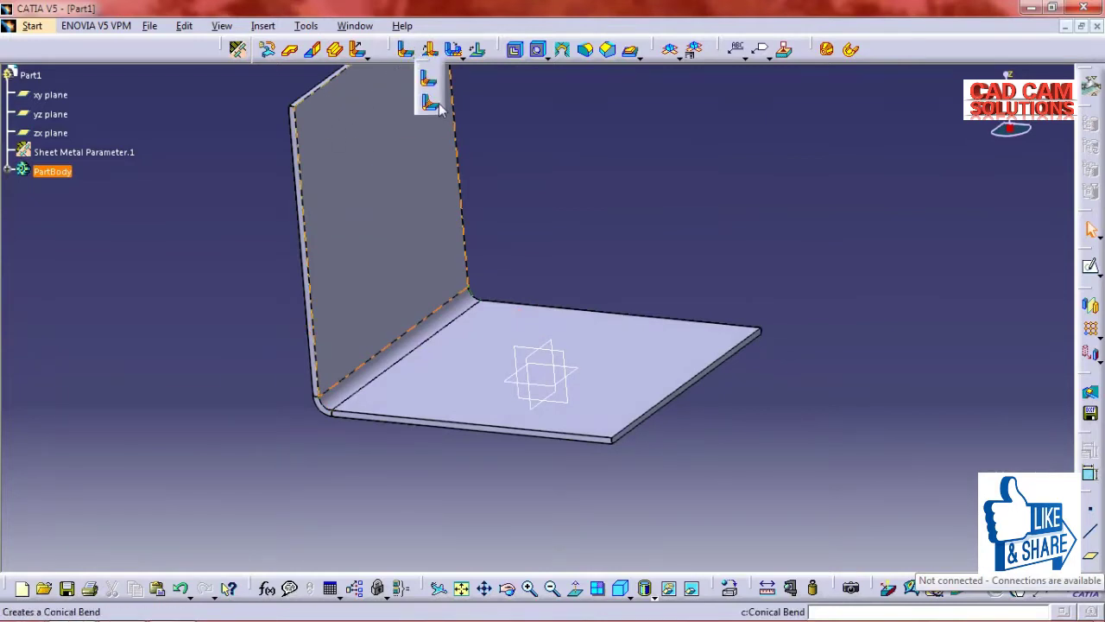
pyautogui.moveTo(510, 140); pyautogui.dragTo(452, 242, button='middle')
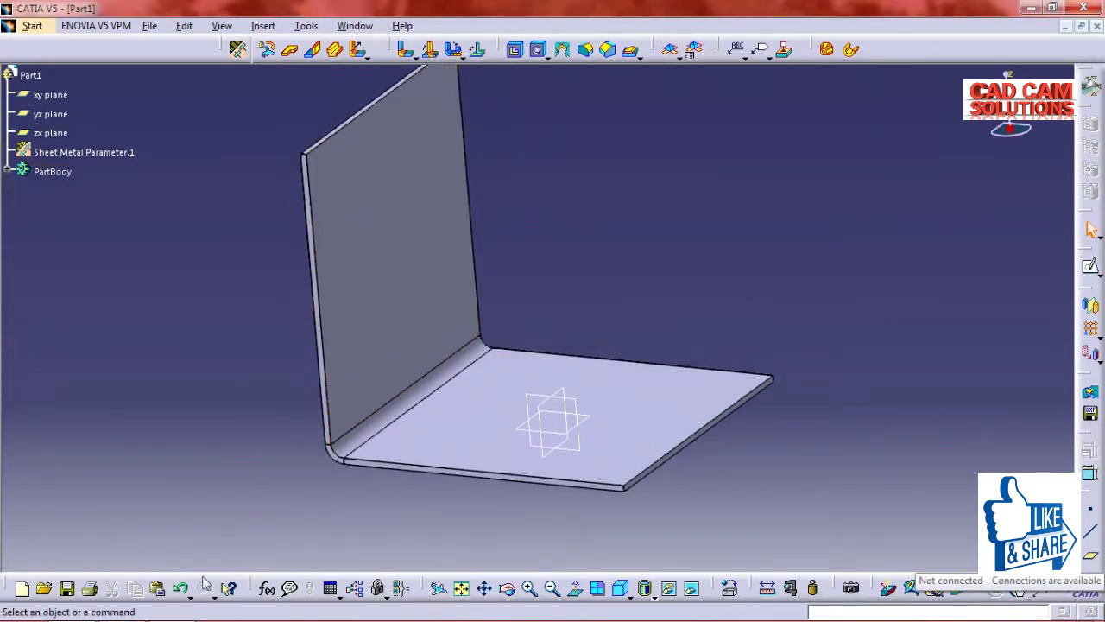
pyautogui.click(183, 592)
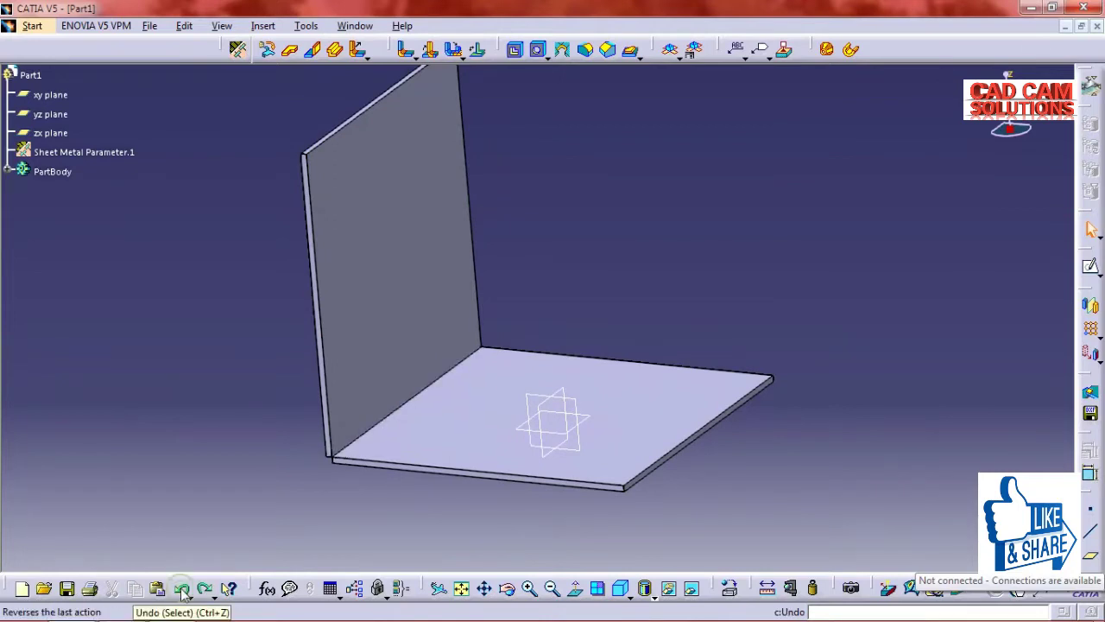
pyautogui.moveTo(395, 406); pyautogui.dragTo(457, 315, button='middle')
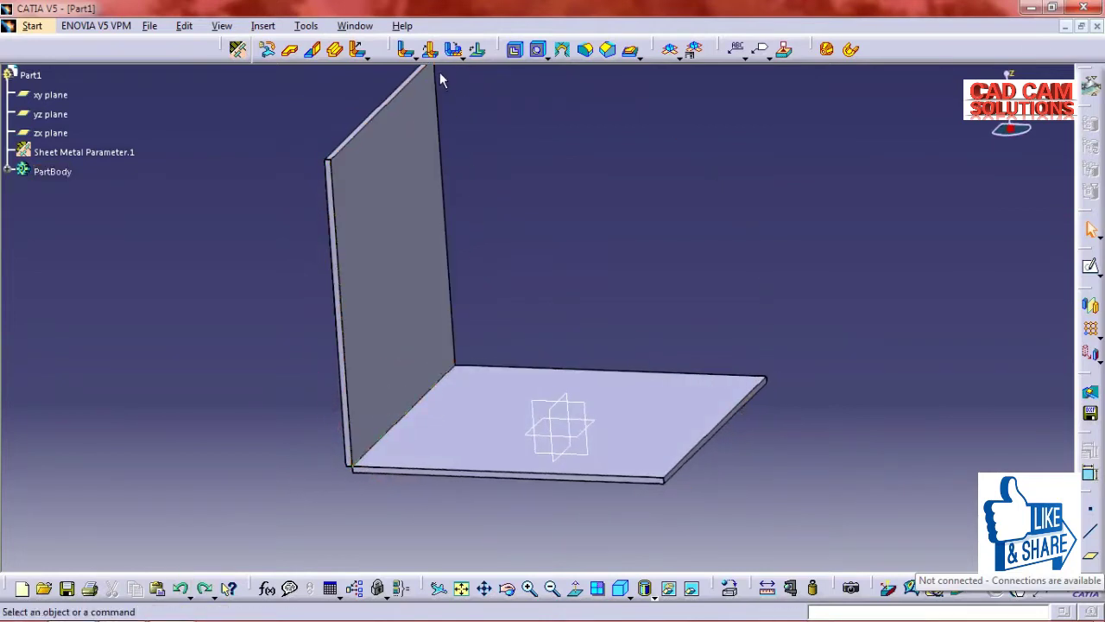
# Add a conical bend between the upright wall and base plate, with an 8 mm right radius
pyautogui.click(423, 57)
pyautogui.click(265, 27)
pyautogui.moveTo(285, 339)
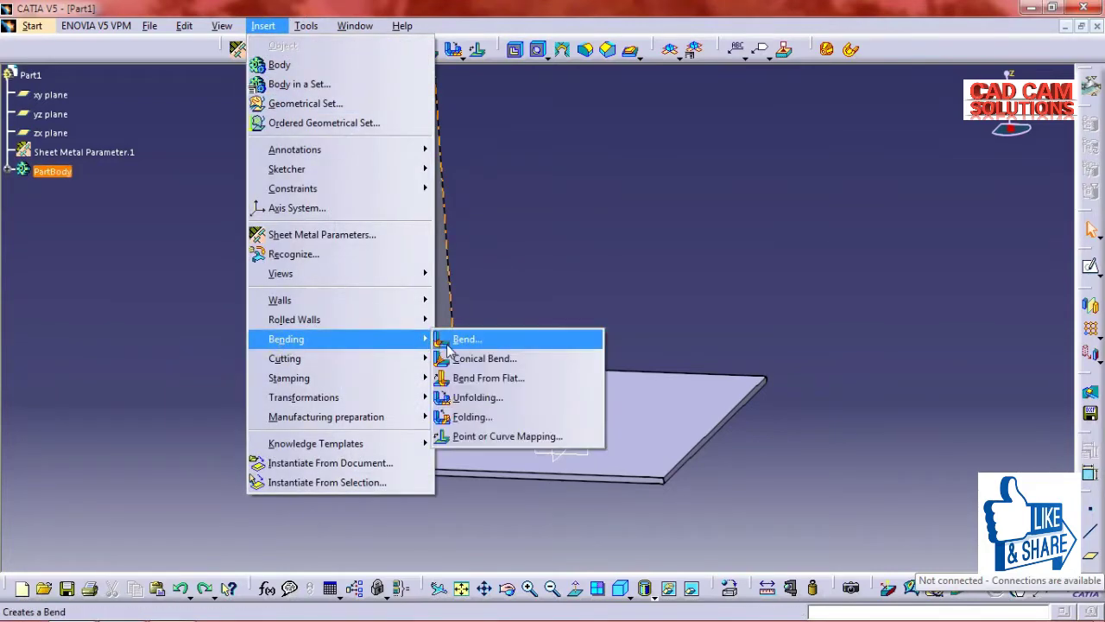
pyautogui.click(457, 359)
pyautogui.moveTo(545, 335); pyautogui.dragTo(673, 250, button='middle')
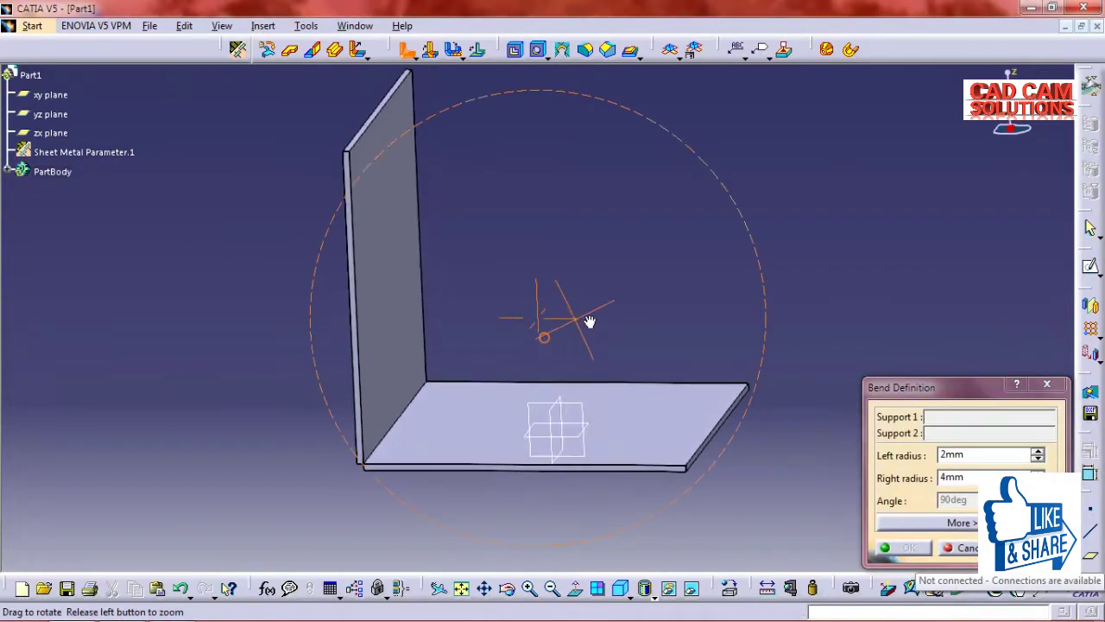
pyautogui.moveTo(528, 326); pyautogui.dragTo(479, 318, button='middle')
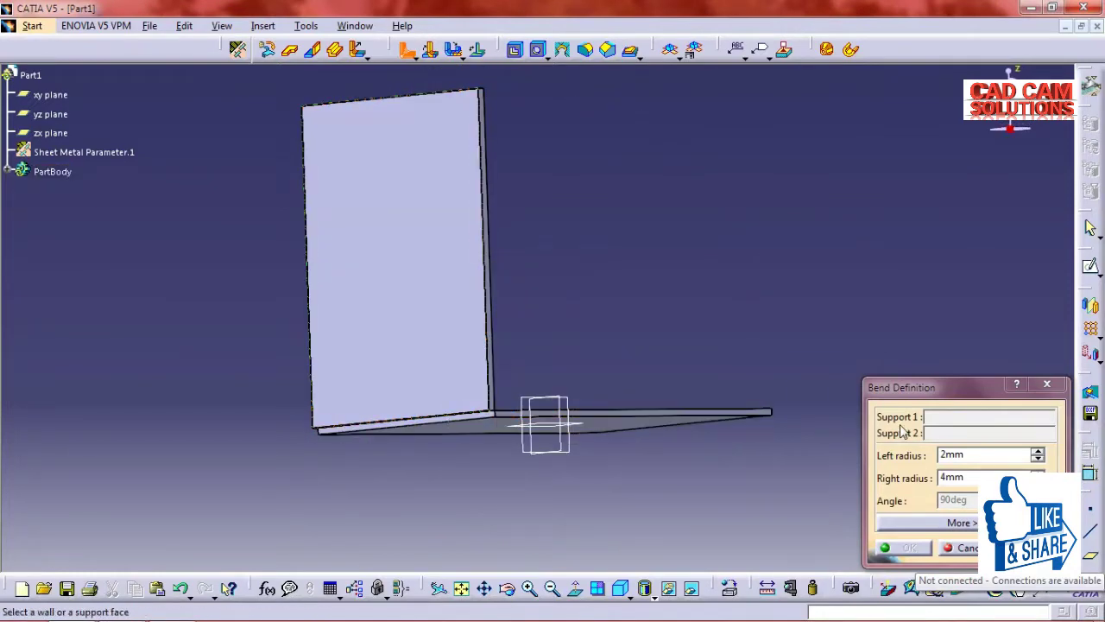
pyautogui.click(427, 324)
pyautogui.moveTo(424, 320); pyautogui.dragTo(452, 392, button='middle')
pyautogui.click(449, 390)
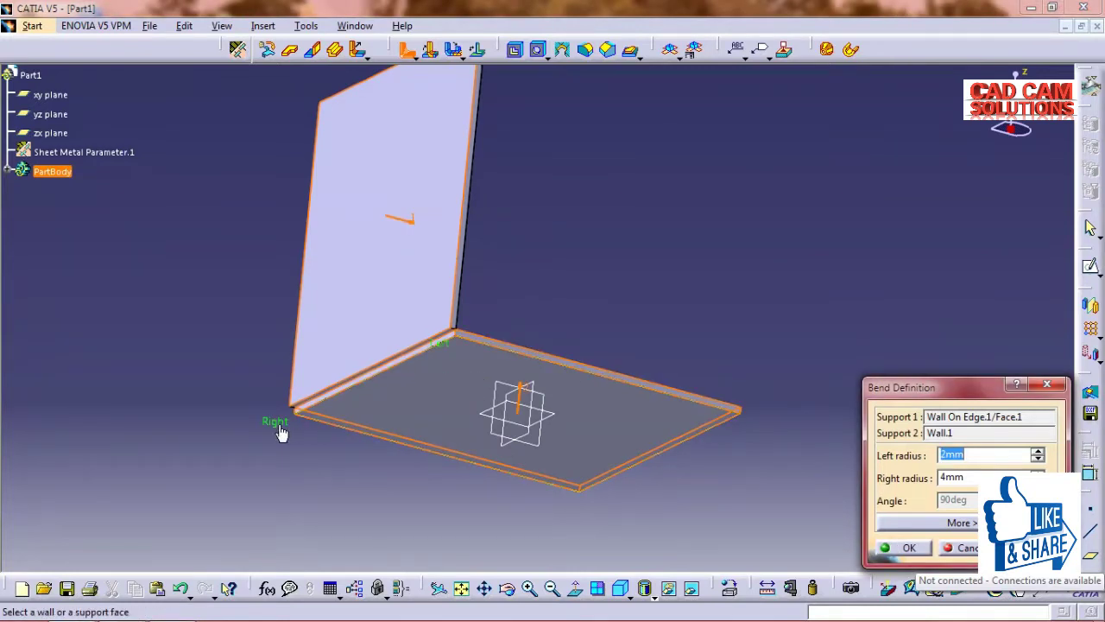
pyautogui.moveTo(453, 348); pyautogui.dragTo(445, 426, button='middle')
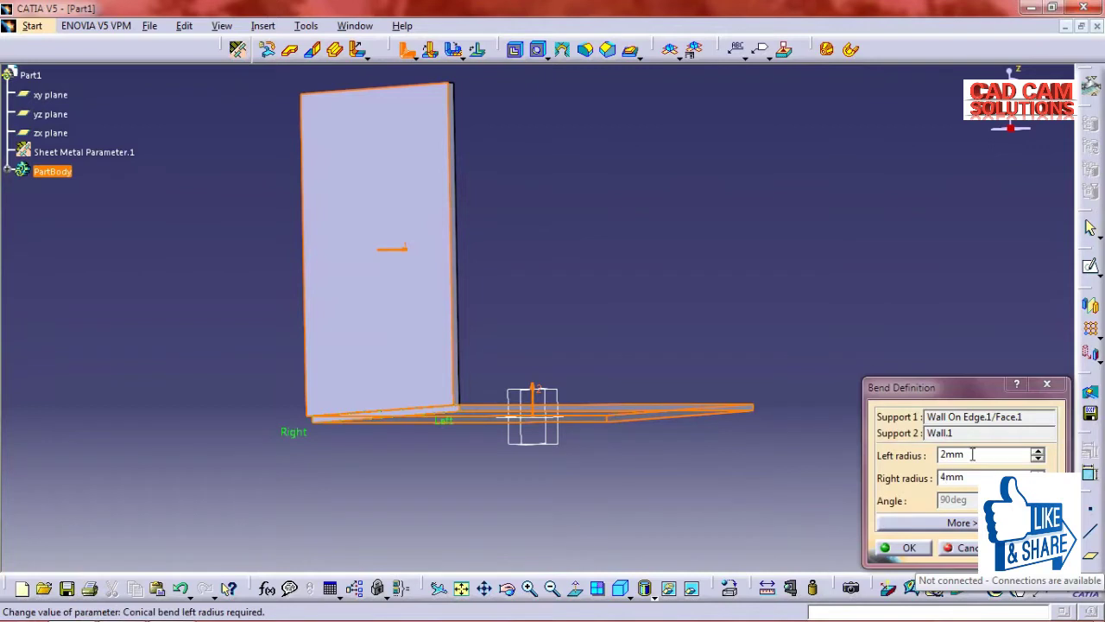
pyautogui.doubleClick(940, 479)
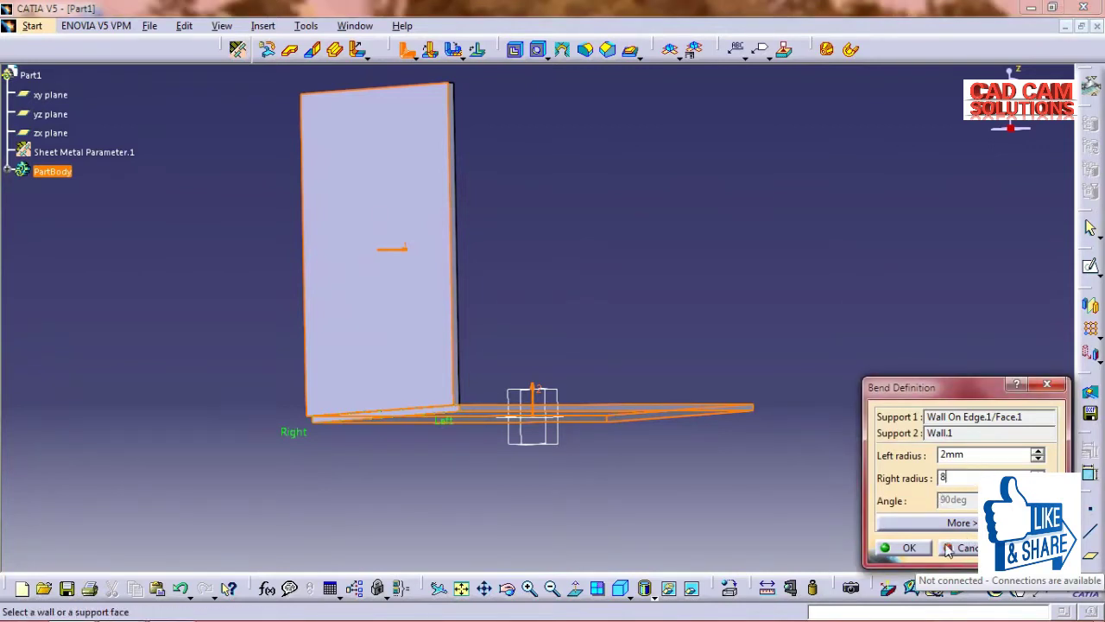
pyautogui.moveTo(479, 330)
pyautogui.mouseDown(button='middle')
pyautogui.moveTo(513, 190)
pyautogui.moveTo(452, 249)
pyautogui.mouseUp(button='middle')
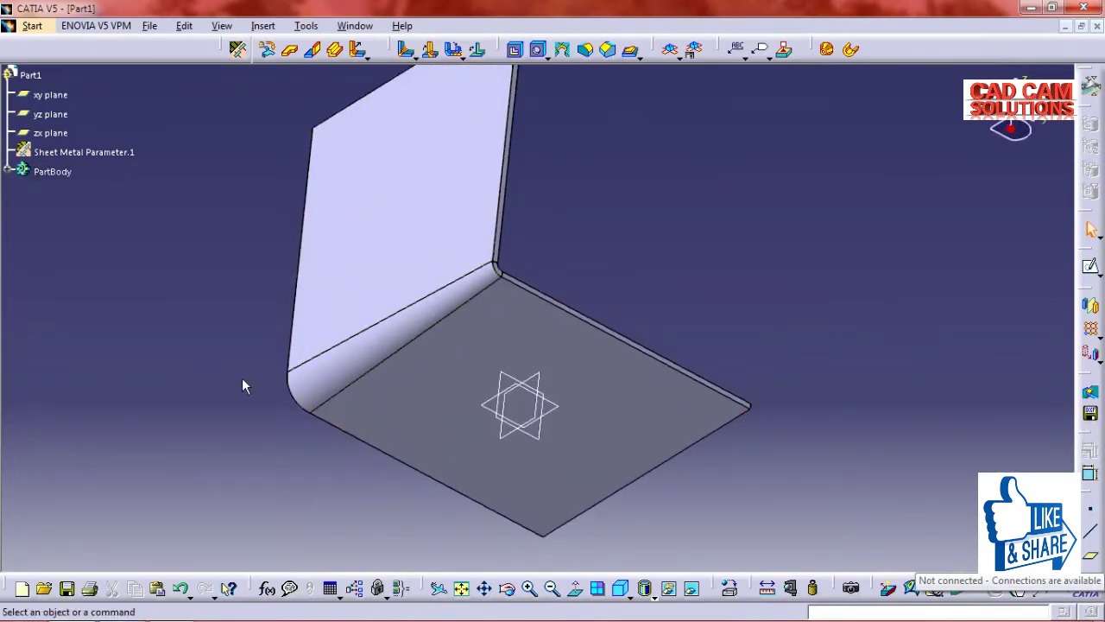
pyautogui.moveTo(424, 328)
pyautogui.mouseDown(button='middle')
pyautogui.moveTo(679, 302)
pyautogui.moveTo(696, 347)
pyautogui.mouseUp(button='middle')
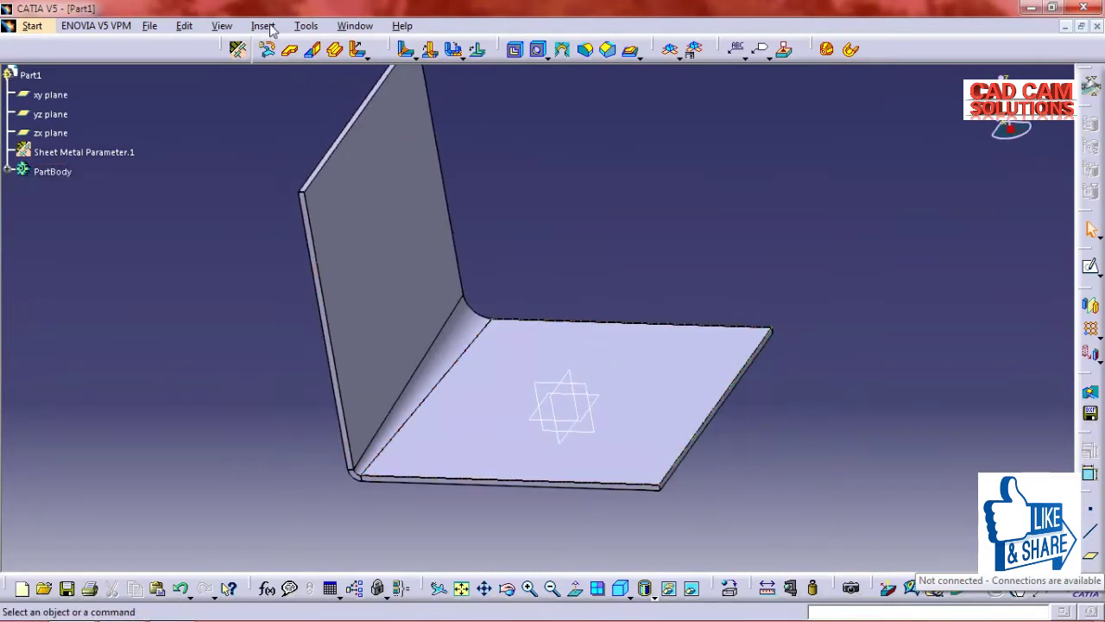
# Undo the conical bend and the edge wall, then select the flat plate's top face
pyautogui.click(263, 25)
pyautogui.moveTo(286, 338)
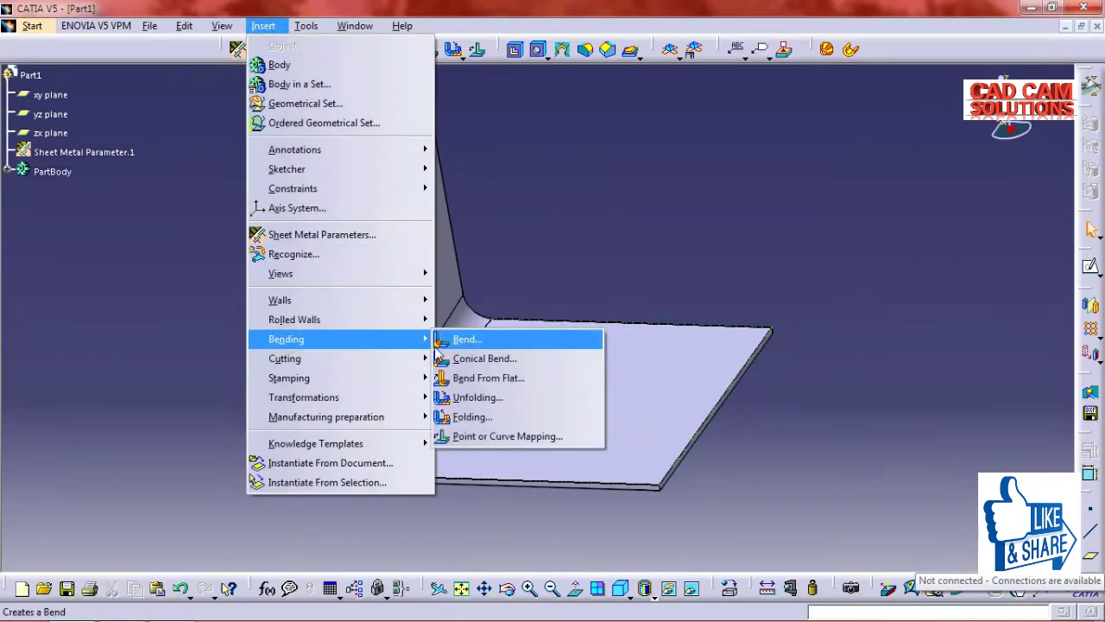
pyautogui.click(467, 379)
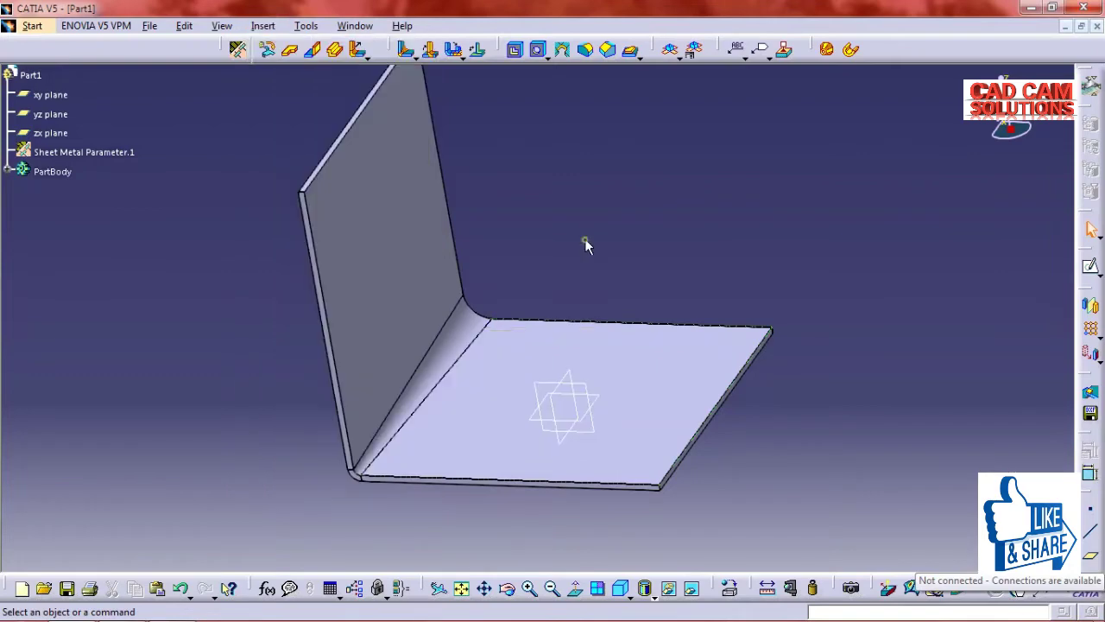
pyautogui.click(181, 589)
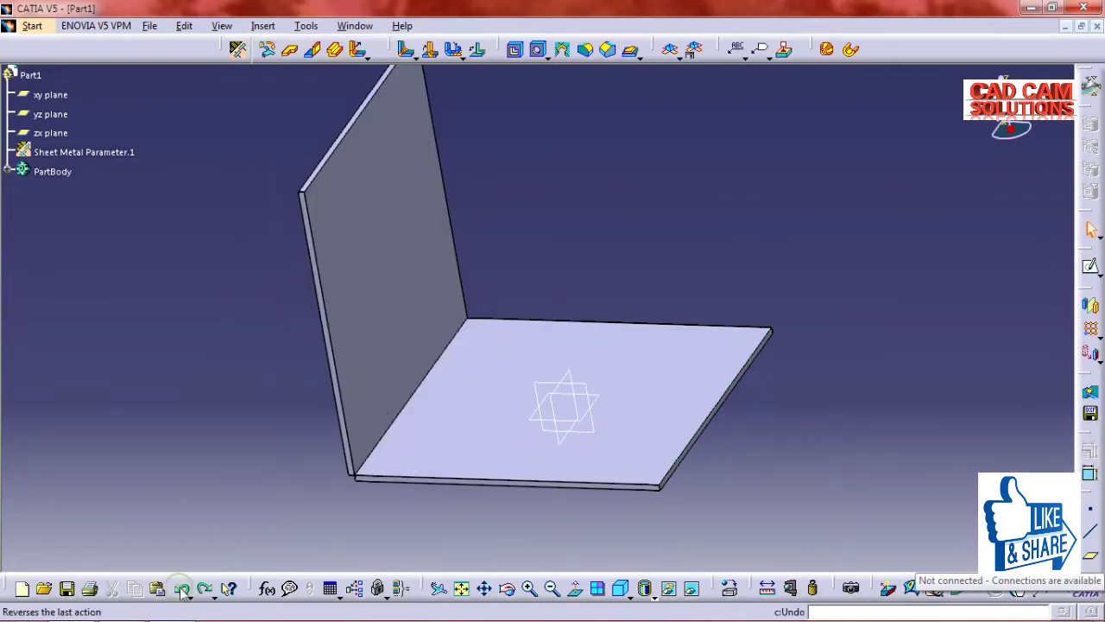
pyautogui.click(181, 589)
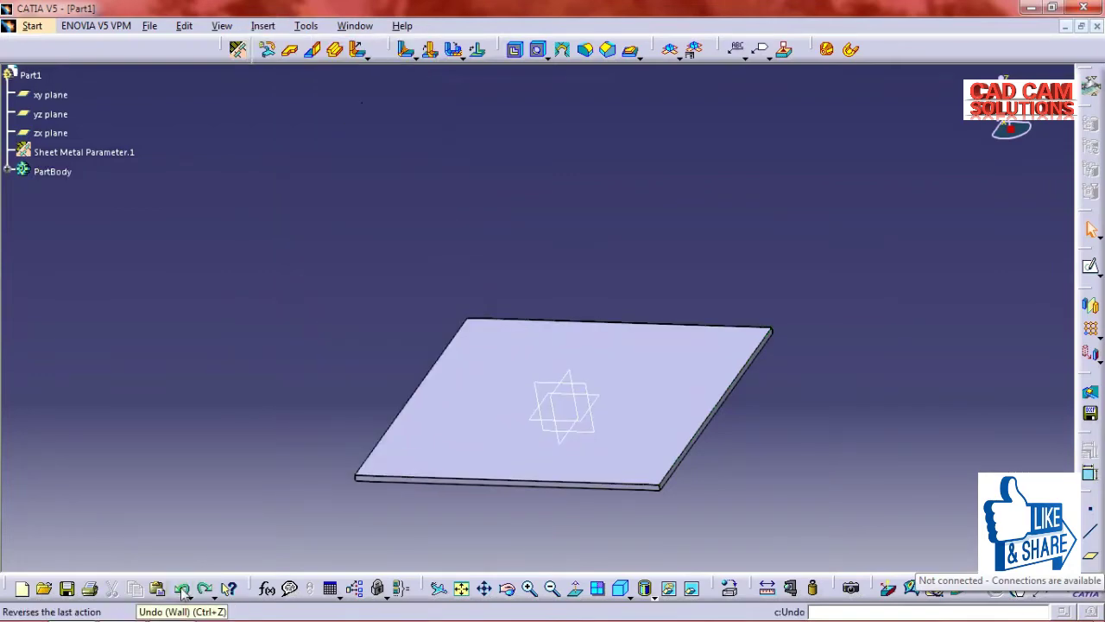
pyautogui.moveTo(463, 301)
pyautogui.mouseDown(button='middle')
pyautogui.moveTo(383, 285)
pyautogui.moveTo(690, 296)
pyautogui.moveTo(723, 405)
pyautogui.moveTo(689, 427)
pyautogui.mouseUp(button='middle')
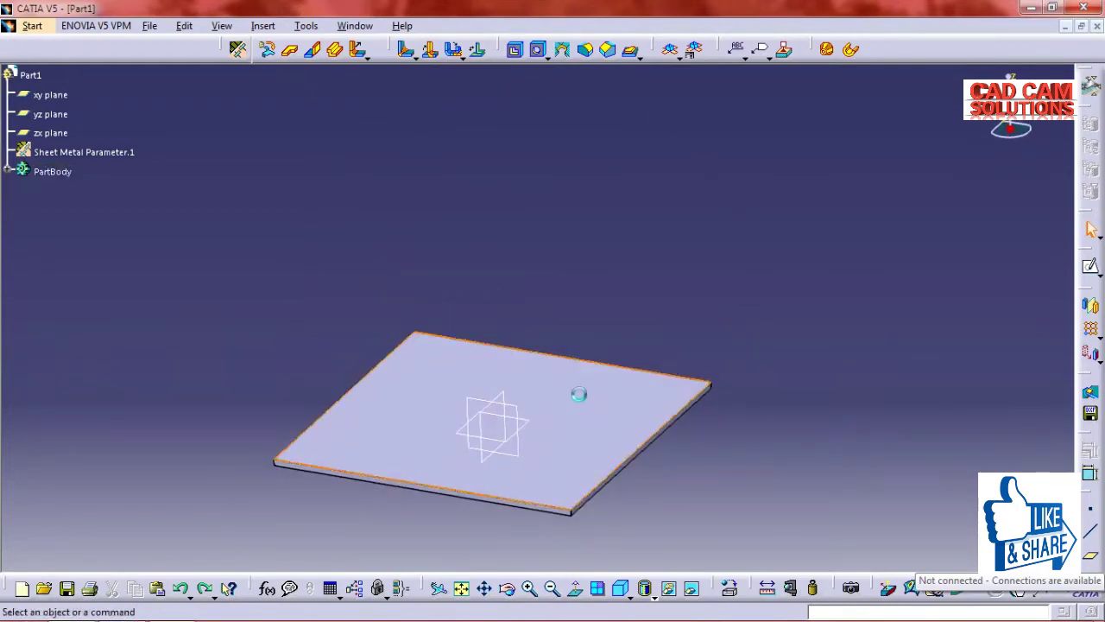
pyautogui.click(582, 399)
# Draw one profile line across the plate face in Sketch.2 and exit the sketcher
pyautogui.click(1089, 266)
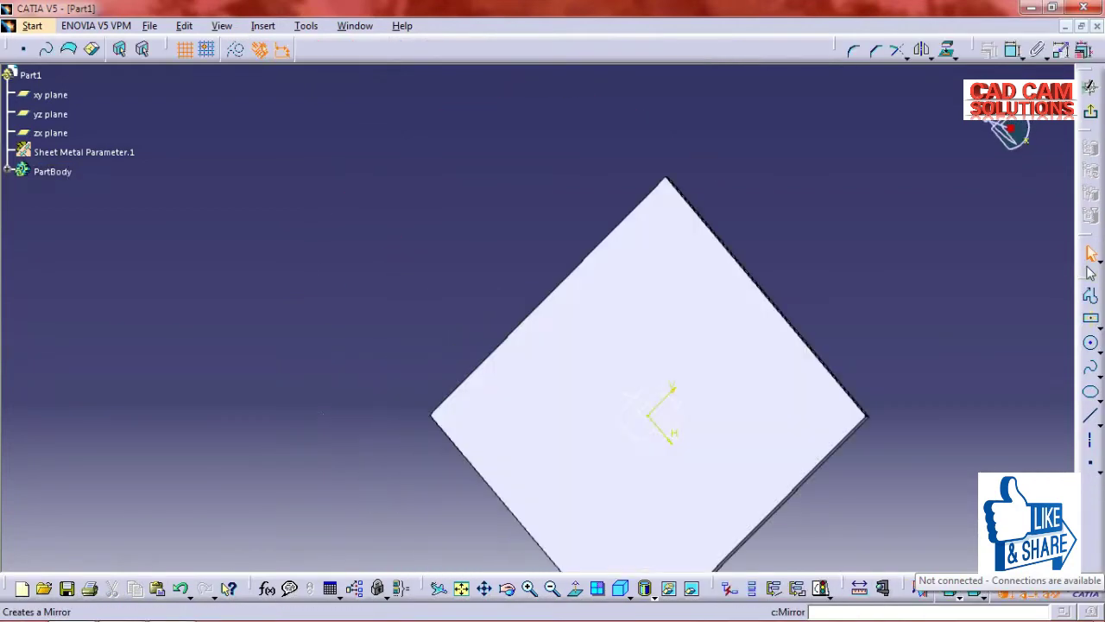
pyautogui.moveTo(806, 287)
pyautogui.mouseDown(button='middle')
pyautogui.moveTo(805, 251)
pyautogui.moveTo(722, 257)
pyautogui.mouseUp(button='middle')
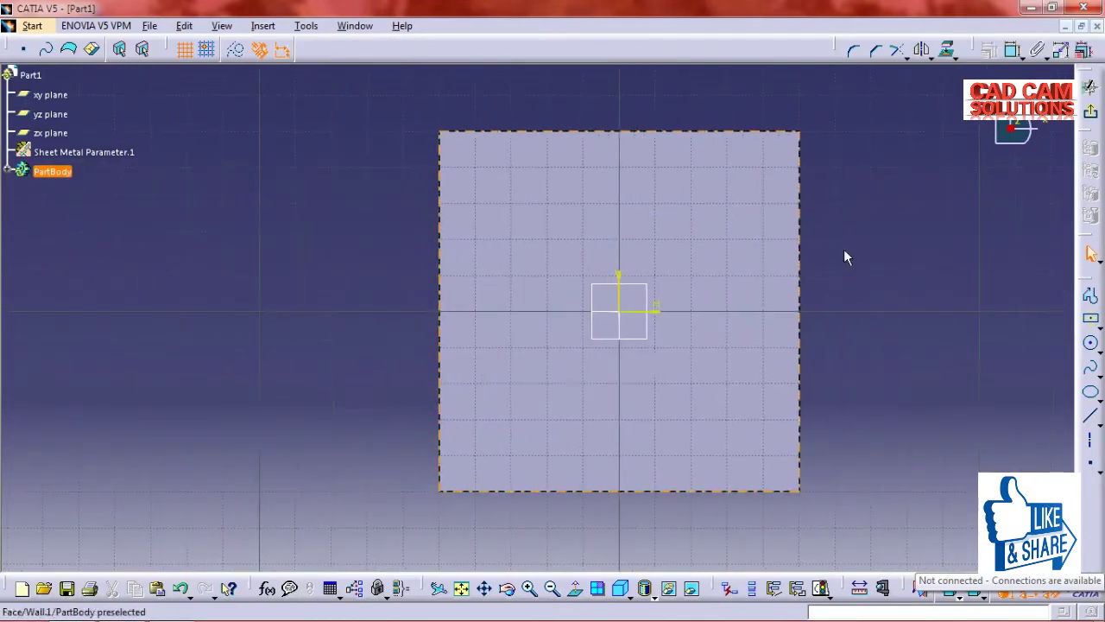
pyautogui.click(1090, 296)
pyautogui.click(390, 233)
pyautogui.doubleClick(830, 319)
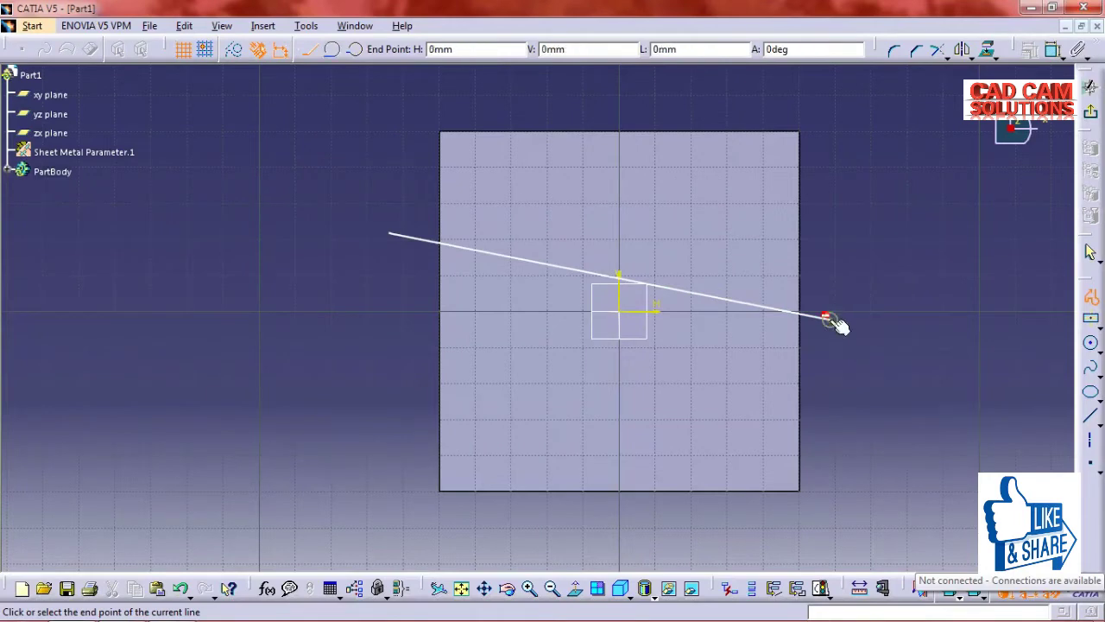
pyautogui.click(884, 268)
pyautogui.click(1089, 87)
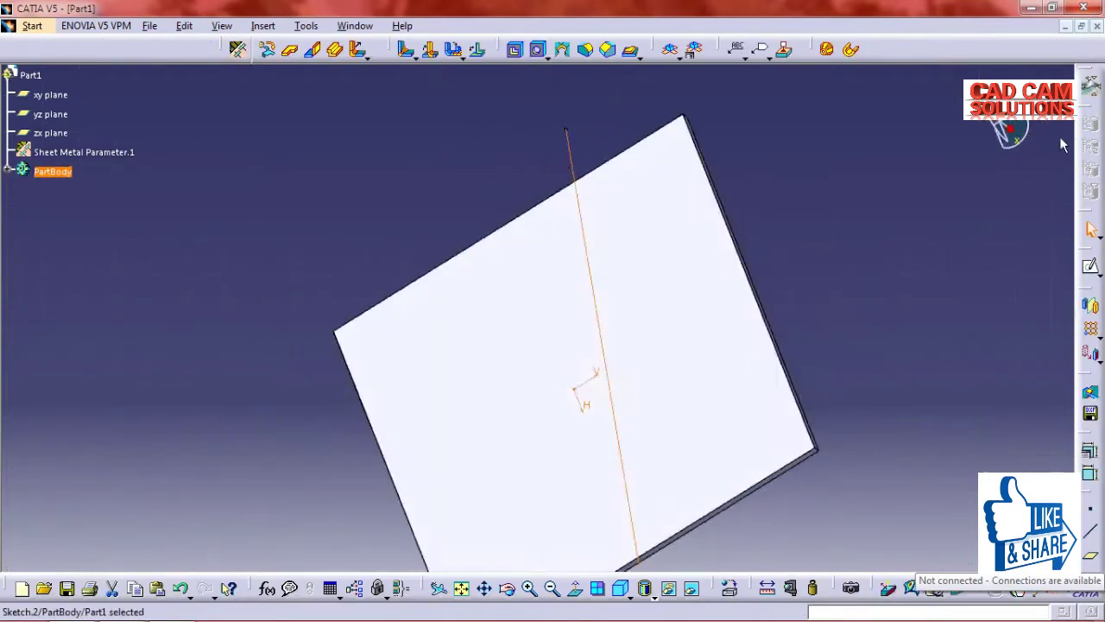
pyautogui.click(898, 247)
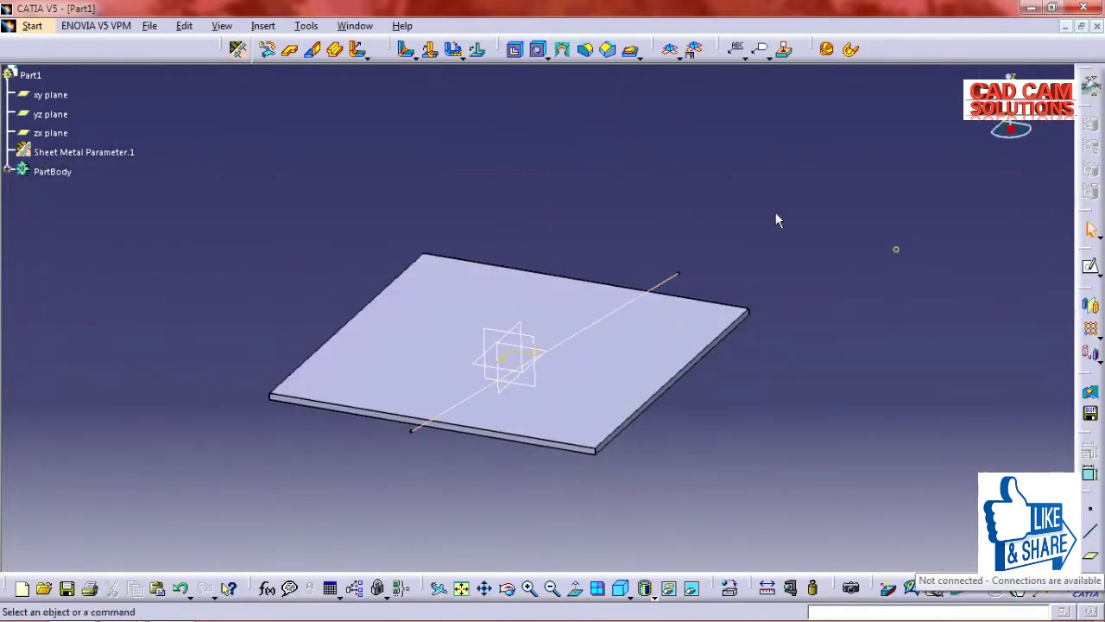
pyautogui.click(262, 25)
# Bend the plate up 90° with 4 mm radius along Line.1, keeping the left corner fixed
pyautogui.moveTo(286, 338)
pyautogui.click(469, 383)
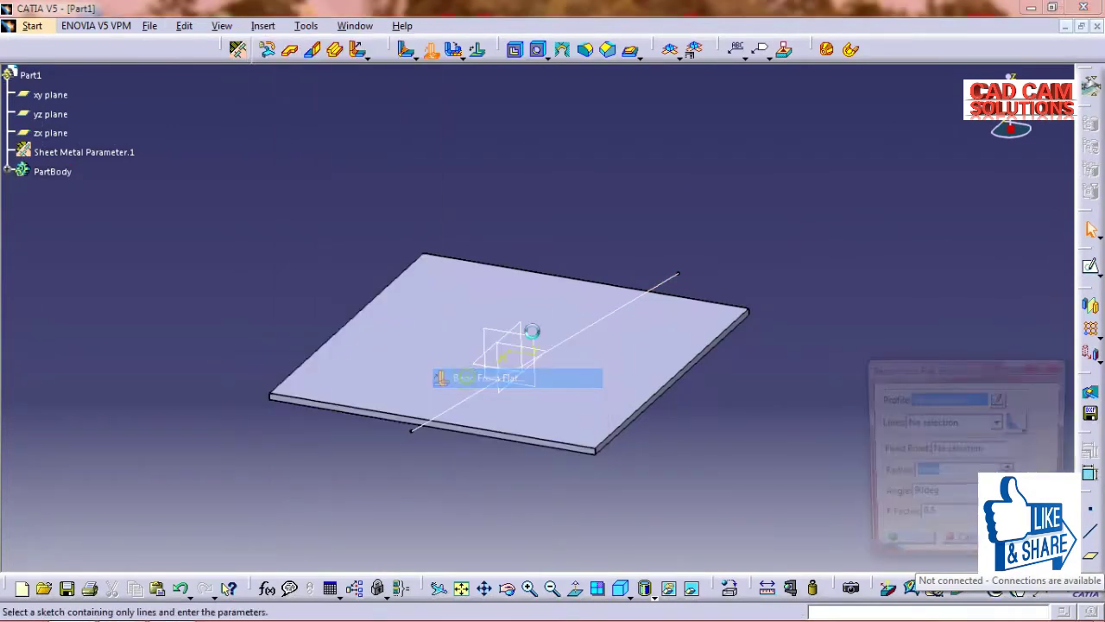
pyautogui.click(663, 283)
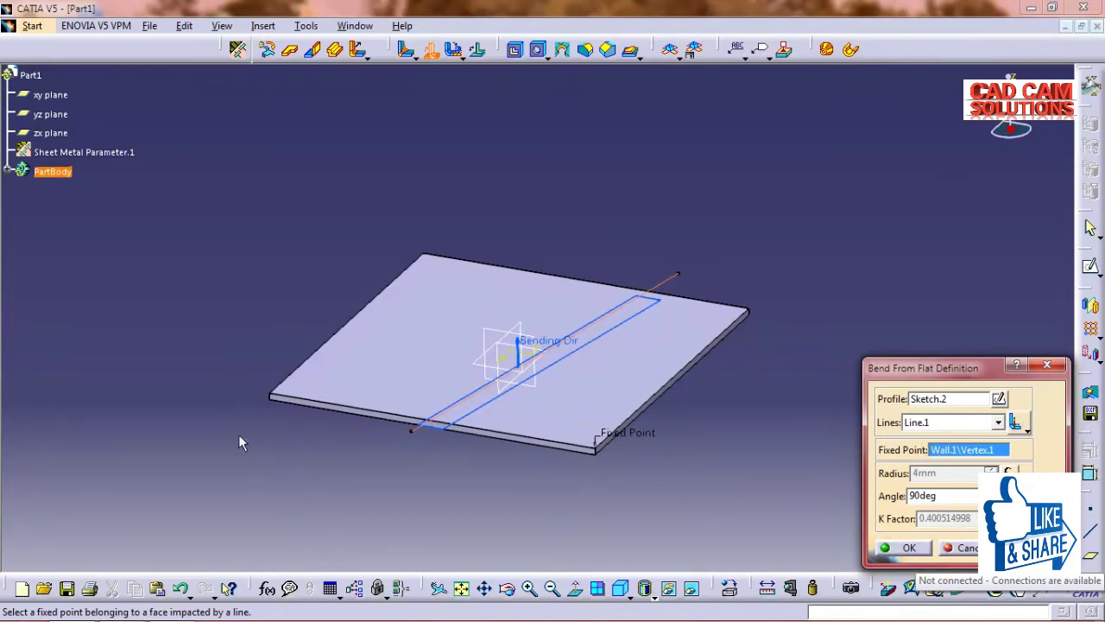
pyautogui.click(268, 393)
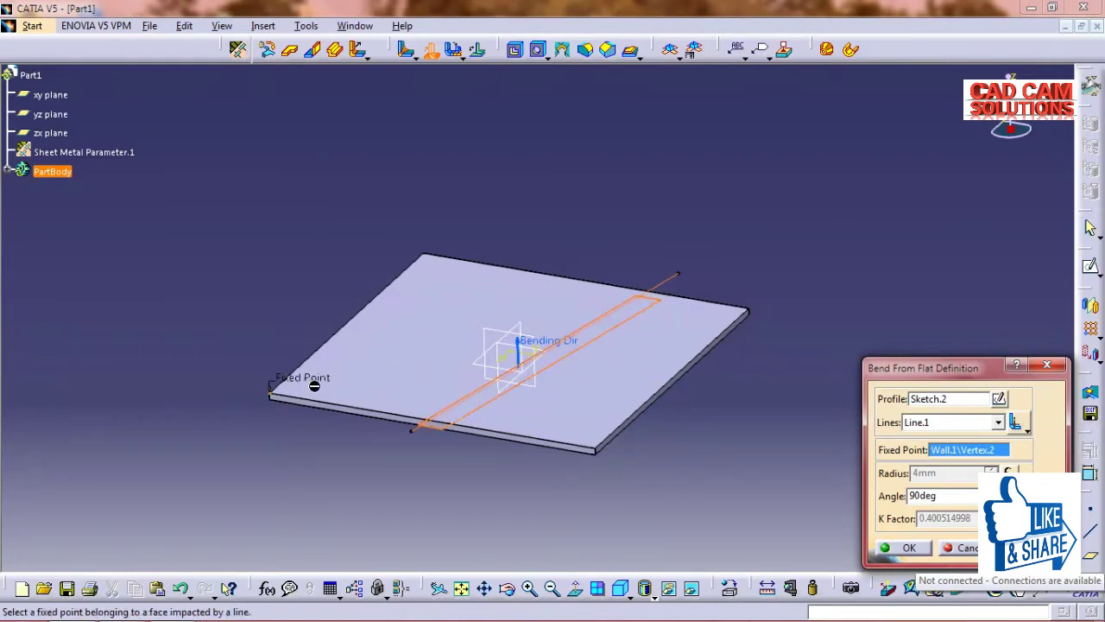
pyautogui.click(519, 348)
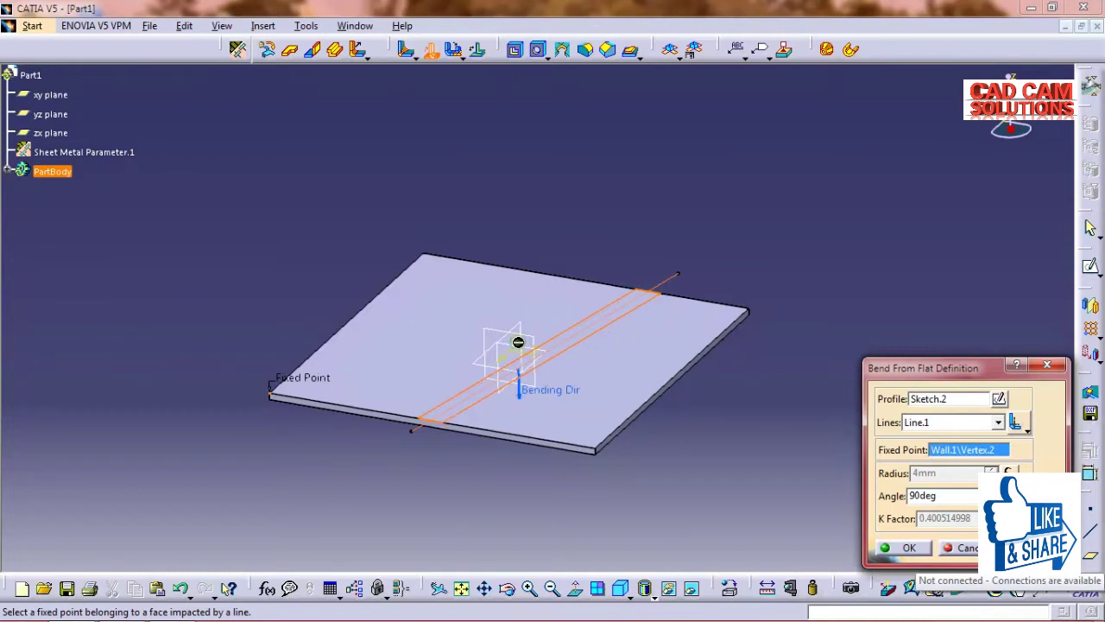
pyautogui.click(519, 393)
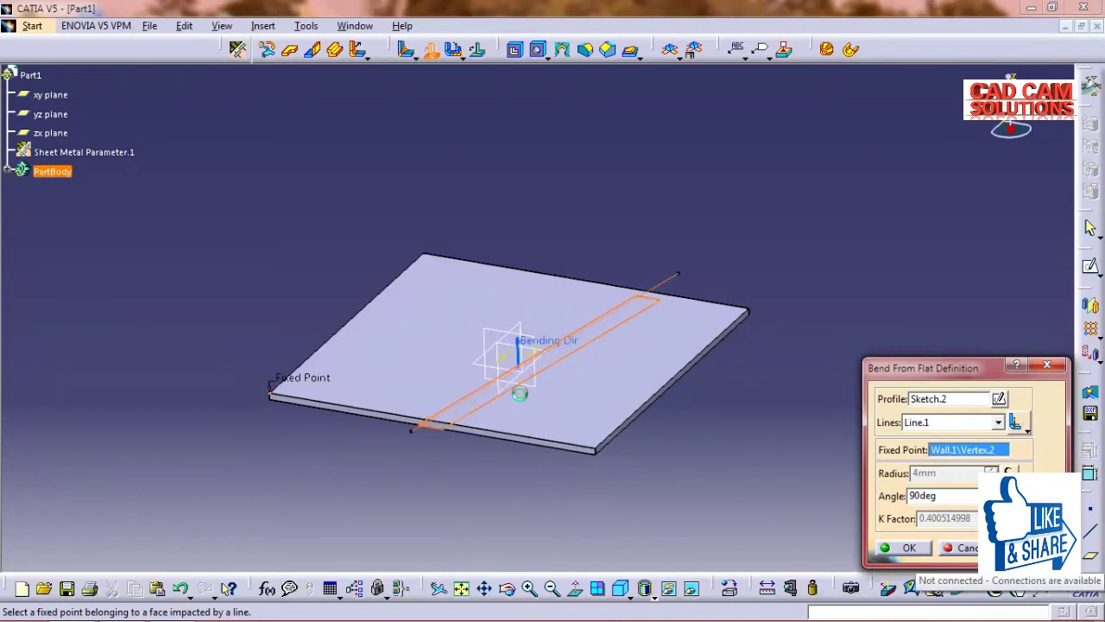
pyautogui.click(909, 549)
pyautogui.moveTo(564, 412)
pyautogui.mouseDown(button='middle')
pyautogui.moveTo(732, 380)
pyautogui.moveTo(711, 402)
pyautogui.moveTo(643, 344)
pyautogui.moveTo(674, 362)
pyautogui.moveTo(681, 302)
pyautogui.mouseUp(button='middle')
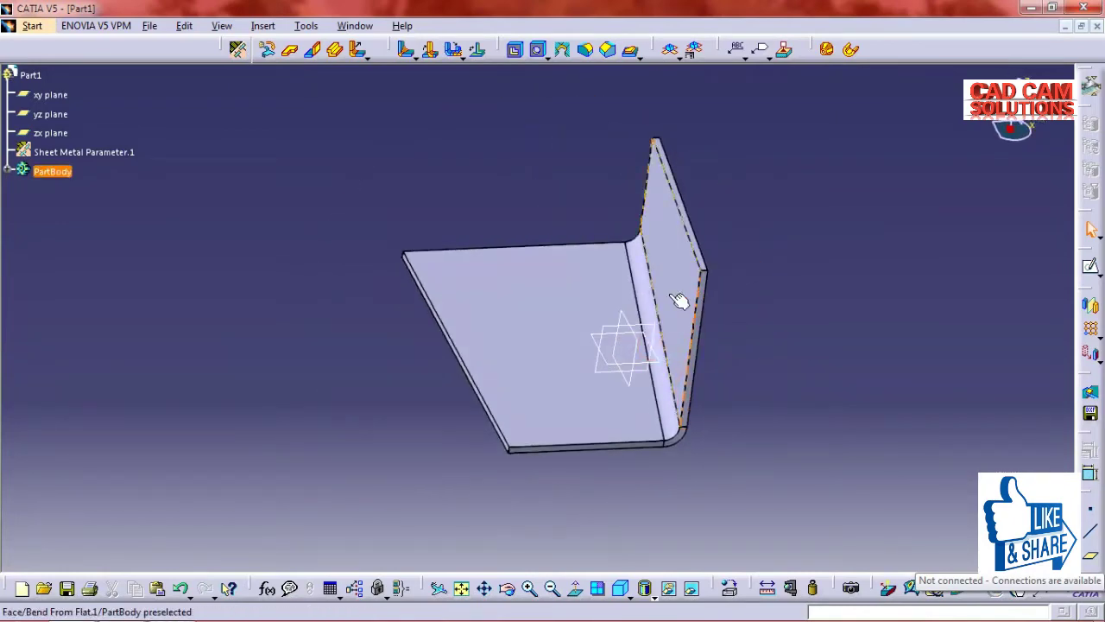
# Flip the Bend From Flat bending direction to the other side of the plate
pyautogui.doubleClick(678, 298)
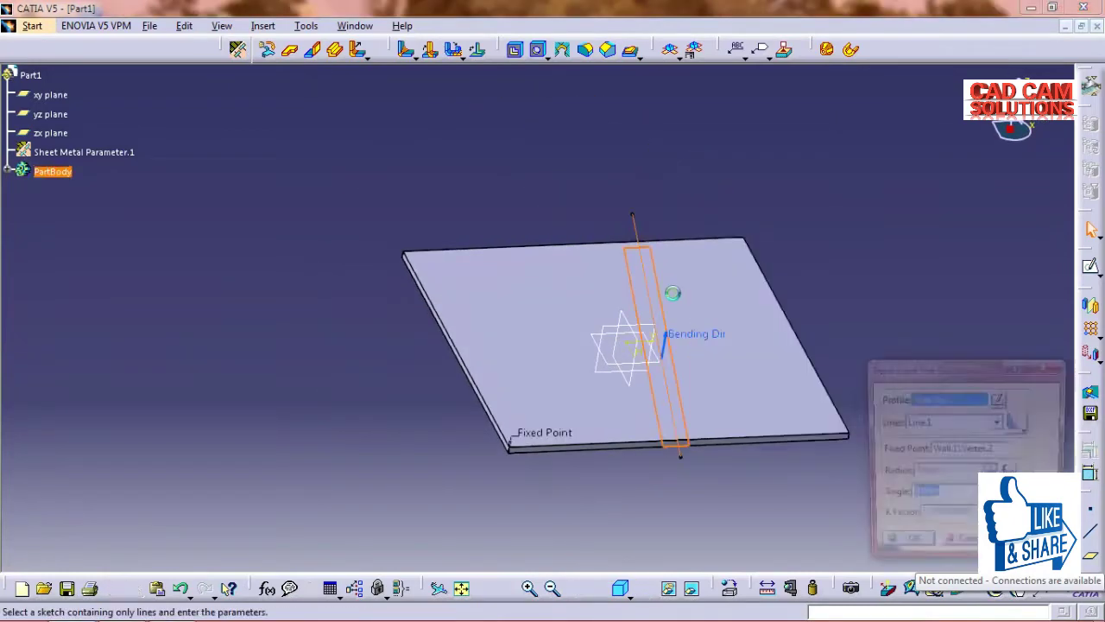
pyautogui.click(667, 341)
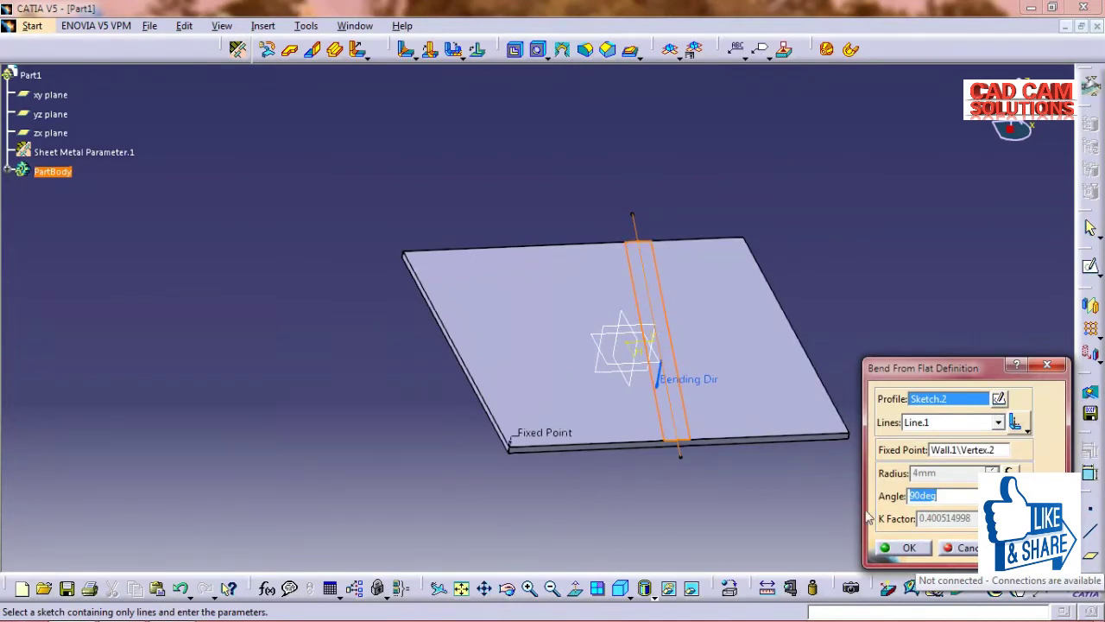
pyautogui.click(904, 549)
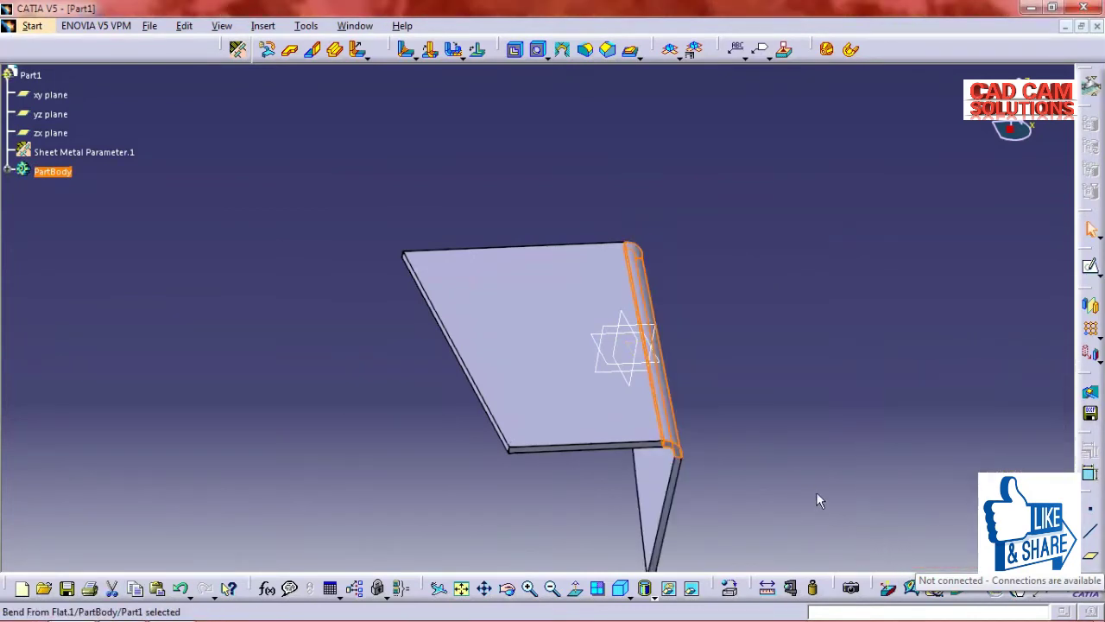
pyautogui.moveTo(816, 466)
pyautogui.mouseDown(button='middle')
pyautogui.moveTo(664, 392)
pyautogui.moveTo(841, 389)
pyautogui.mouseUp(button='middle')
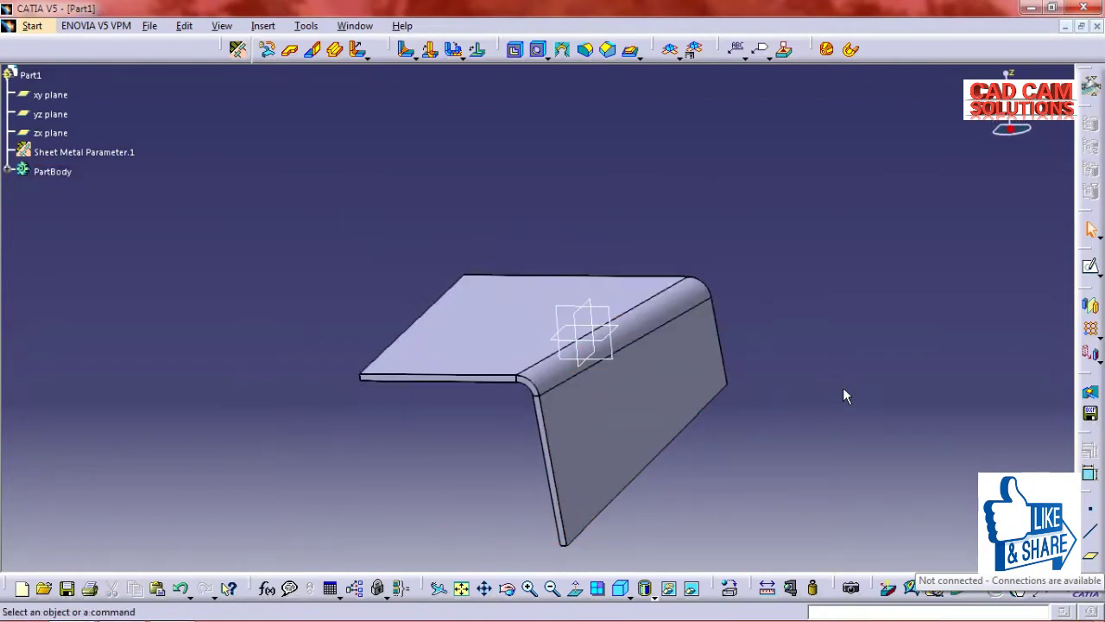
# Change the Bend From Flat angle from 90deg to 50deg
pyautogui.doubleClick(665, 369)
pyautogui.write('50')
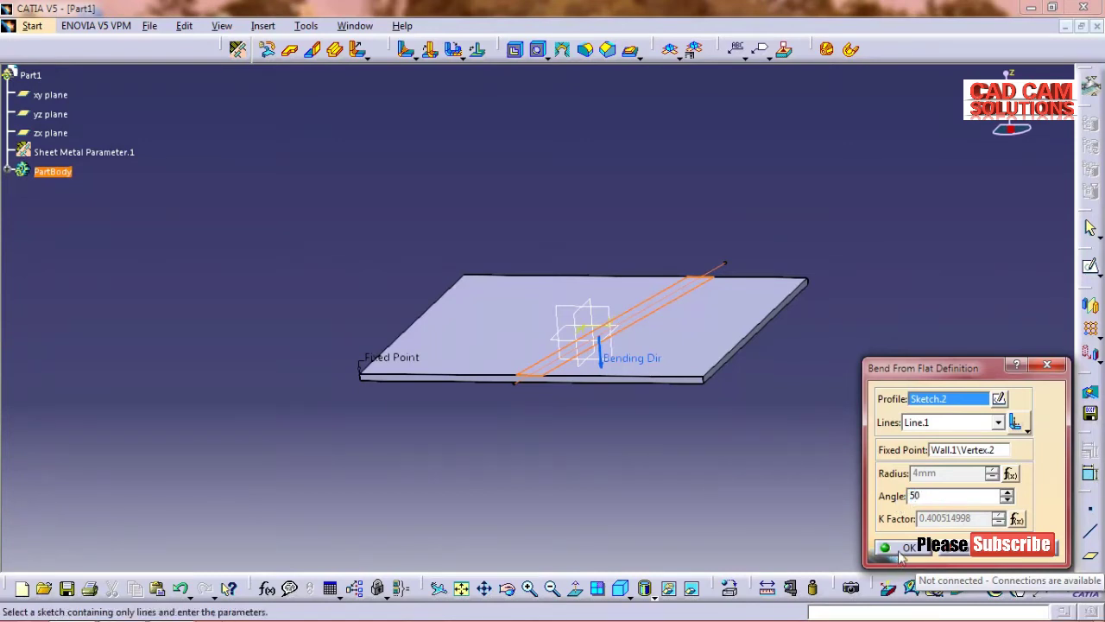
pyautogui.press('Return')
pyautogui.click(906, 550)
pyautogui.moveTo(804, 469)
pyautogui.mouseDown(button='middle')
pyautogui.moveTo(685, 407)
pyautogui.moveTo(410, 154)
pyautogui.mouseUp(button='middle')
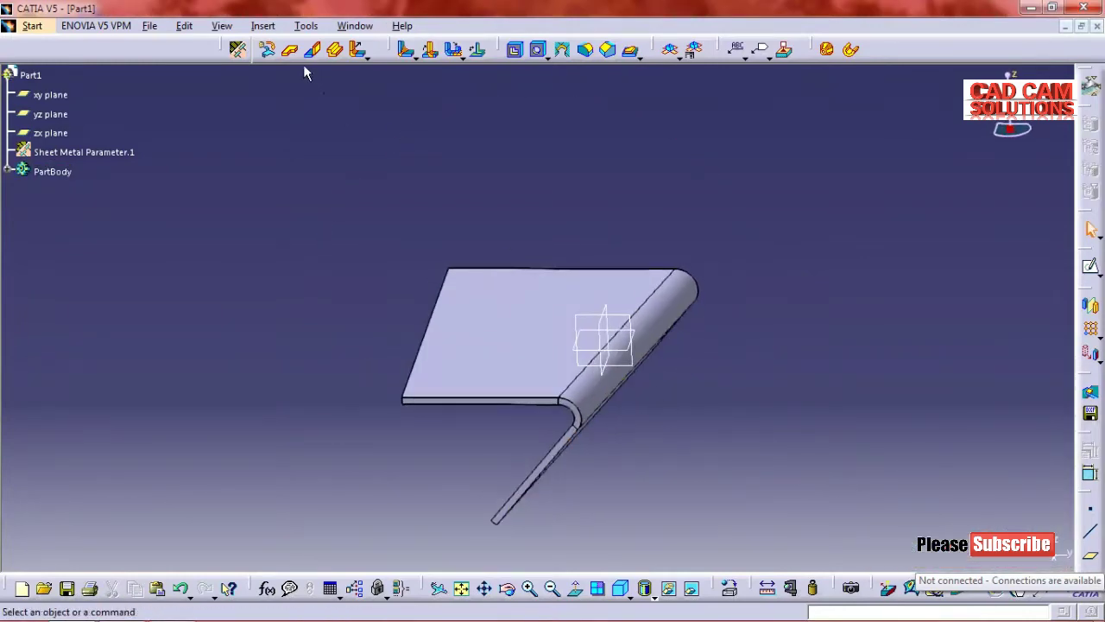
pyautogui.click(262, 25)
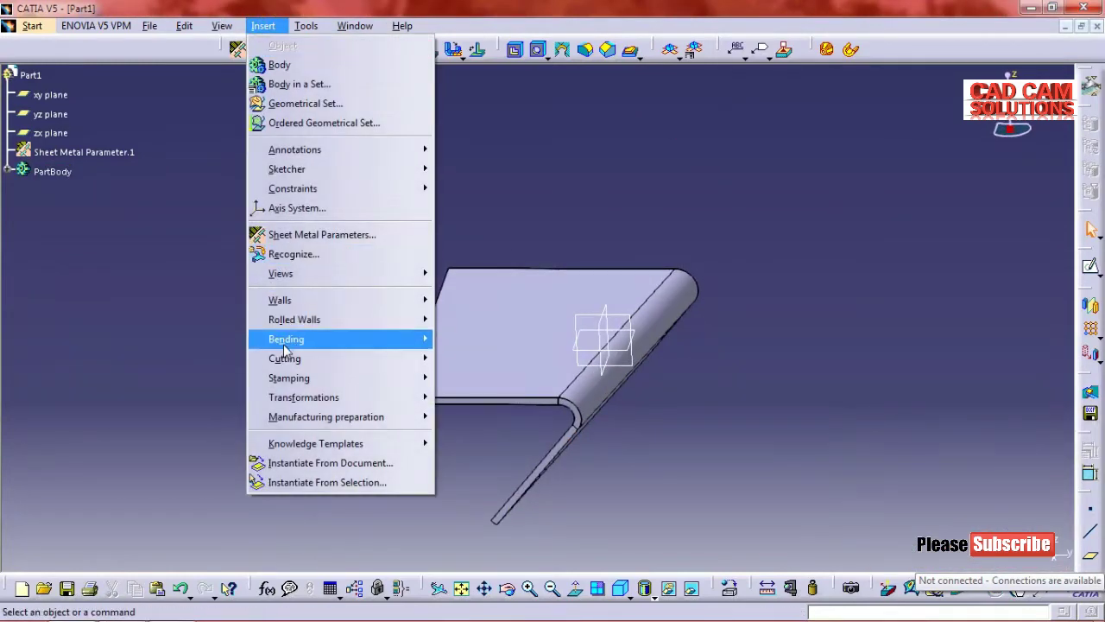
pyautogui.moveTo(286, 338)
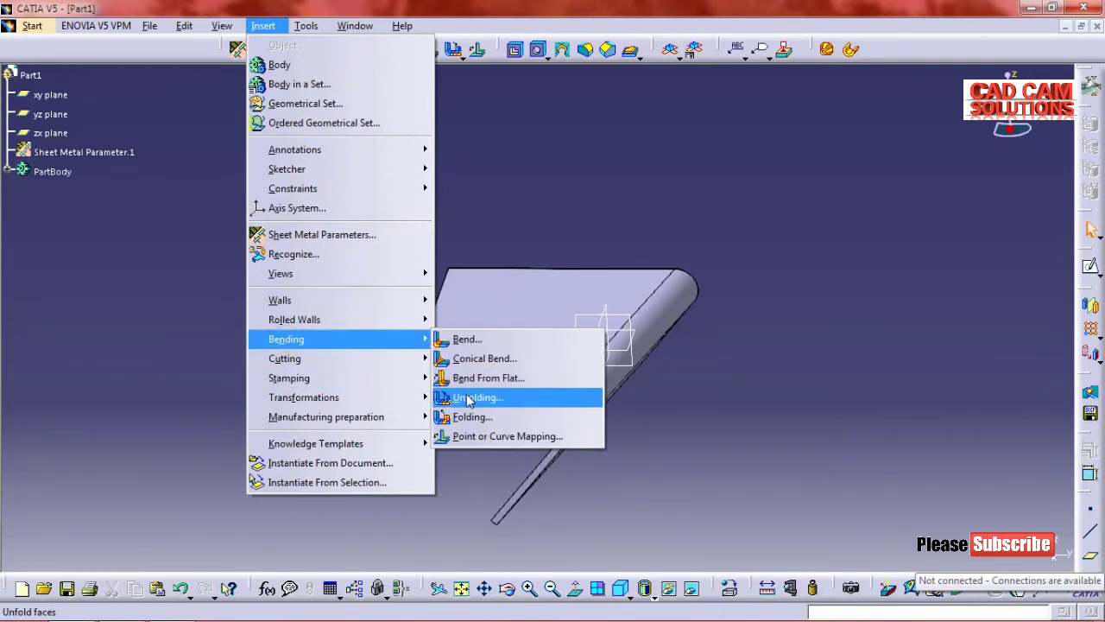
# Undo the four latest bend changes, leaving only the flat plate with its sketched line
pyautogui.click(823, 380)
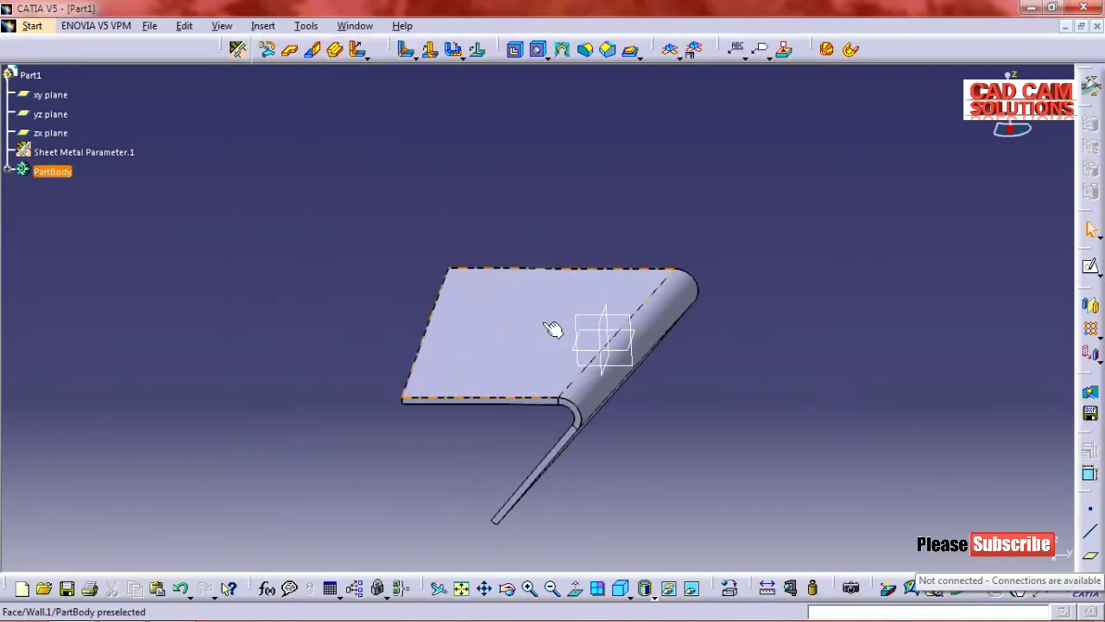
pyautogui.click(182, 593)
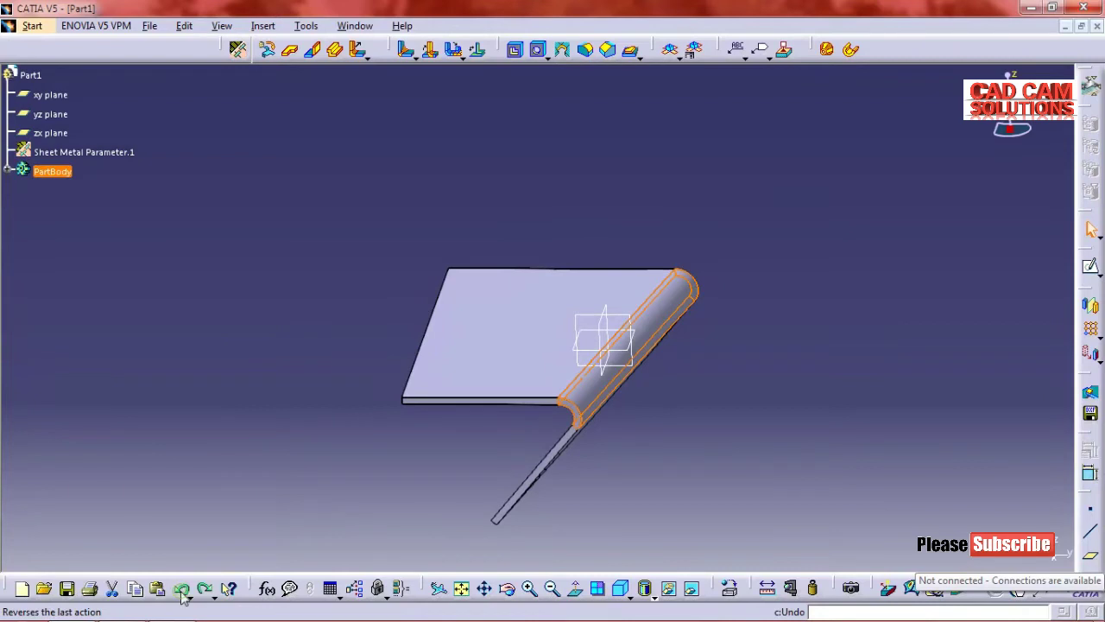
pyautogui.click(182, 593)
pyautogui.click(182, 592)
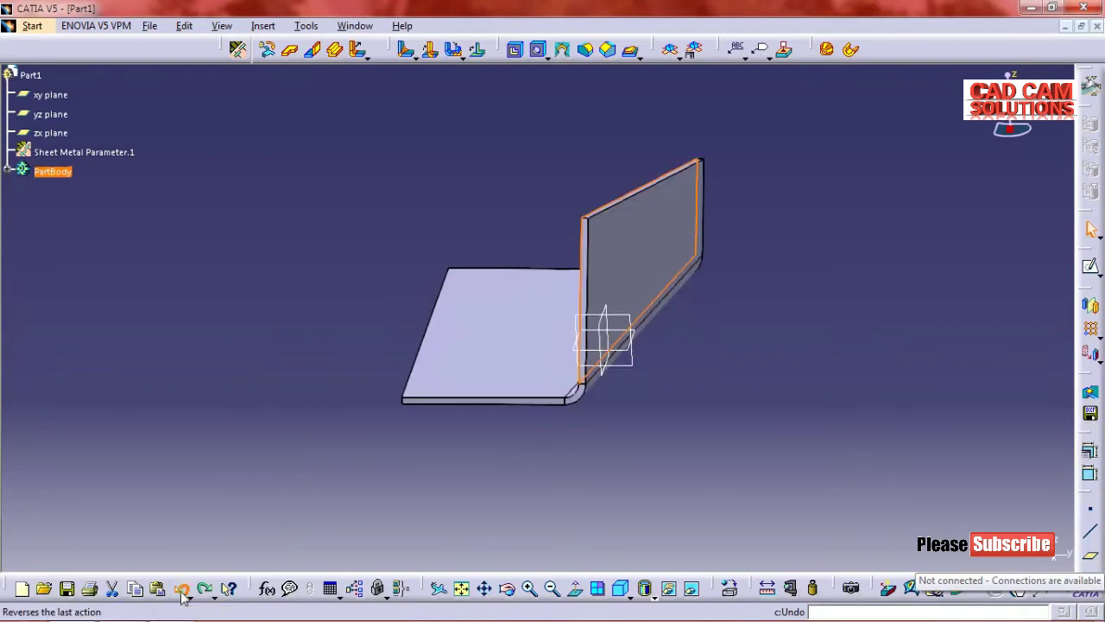
pyautogui.click(182, 593)
pyautogui.moveTo(647, 185)
pyautogui.mouseDown(button='middle')
pyautogui.moveTo(557, 185)
pyautogui.moveTo(553, 205)
pyautogui.mouseUp(button='middle')
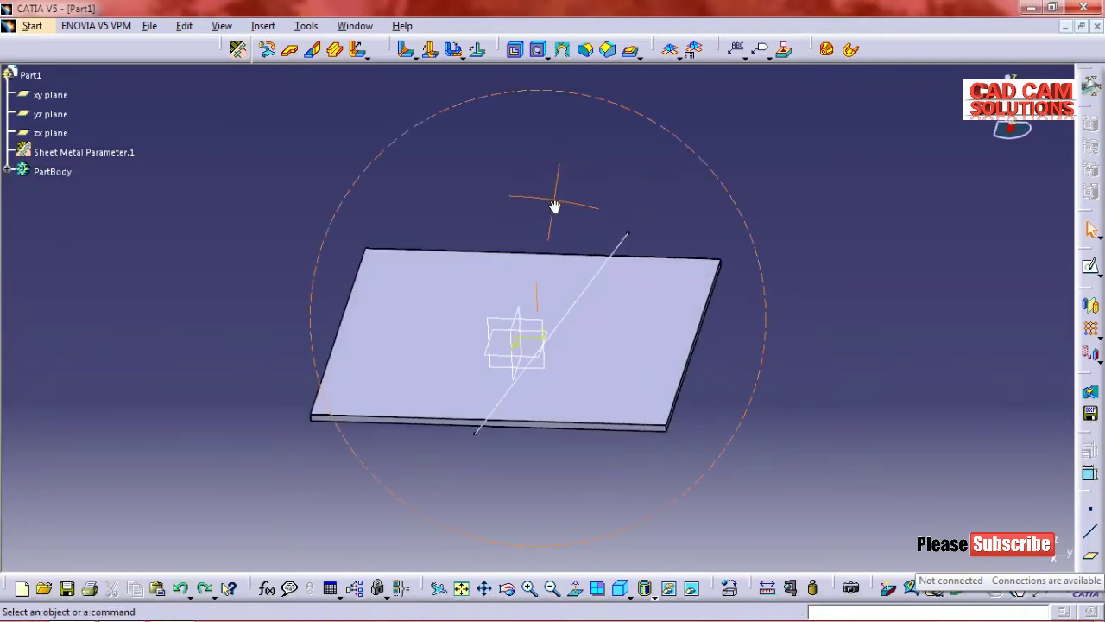
# Add a 100 mm Wall On Edge at 90deg on the plate's left edge
pyautogui.click(313, 49)
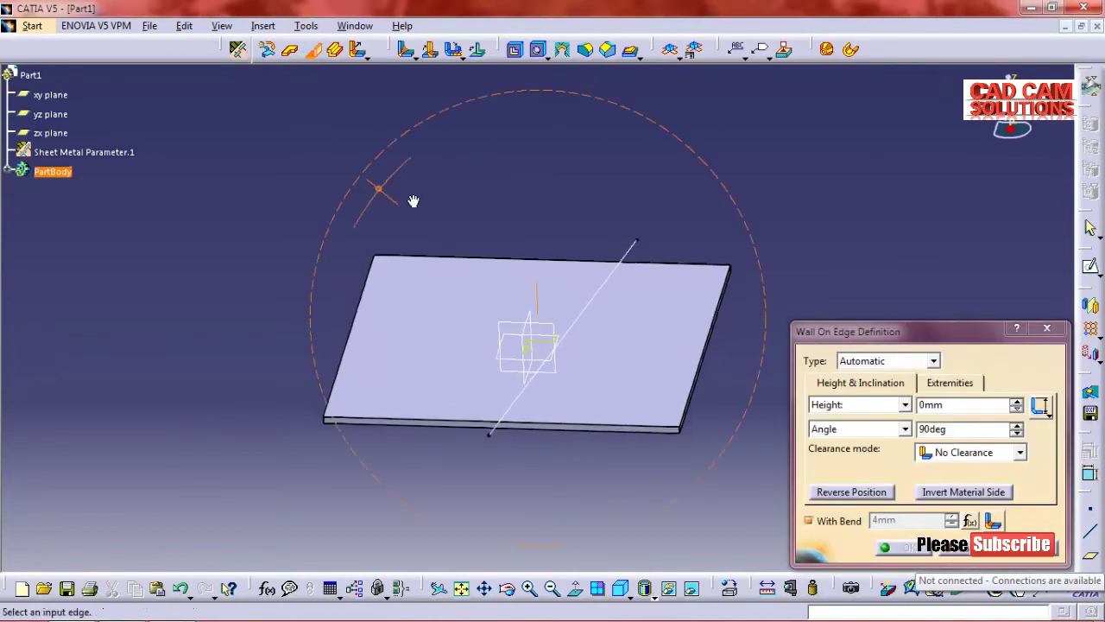
pyautogui.moveTo(361, 179); pyautogui.dragTo(398, 226, button='middle')
pyautogui.click(368, 274)
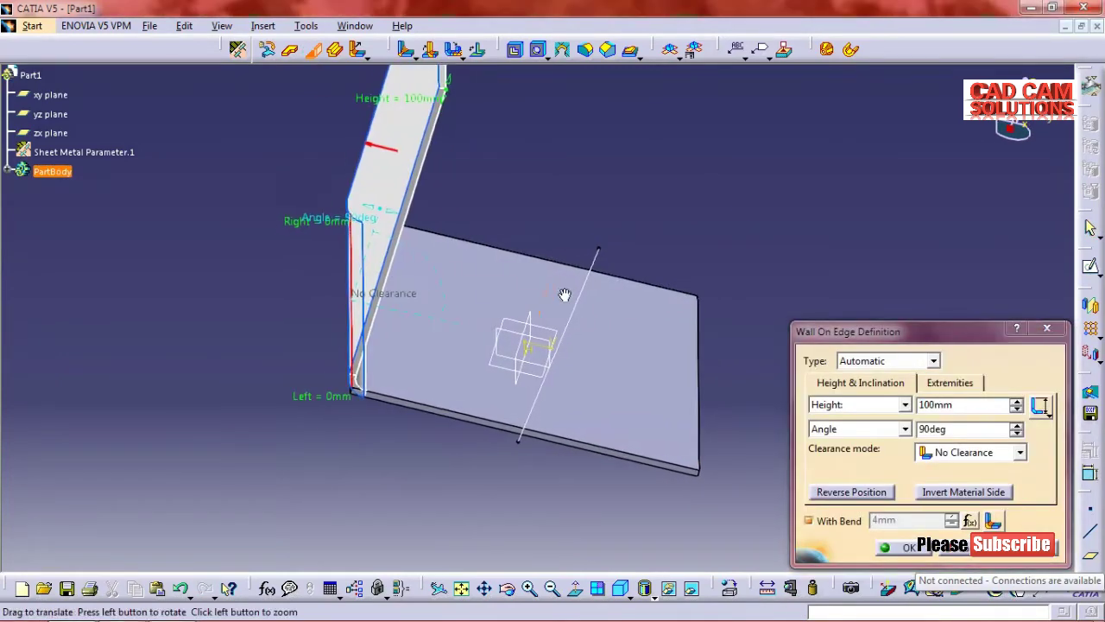
pyautogui.moveTo(562, 294); pyautogui.dragTo(451, 254, button='middle')
pyautogui.click(898, 546)
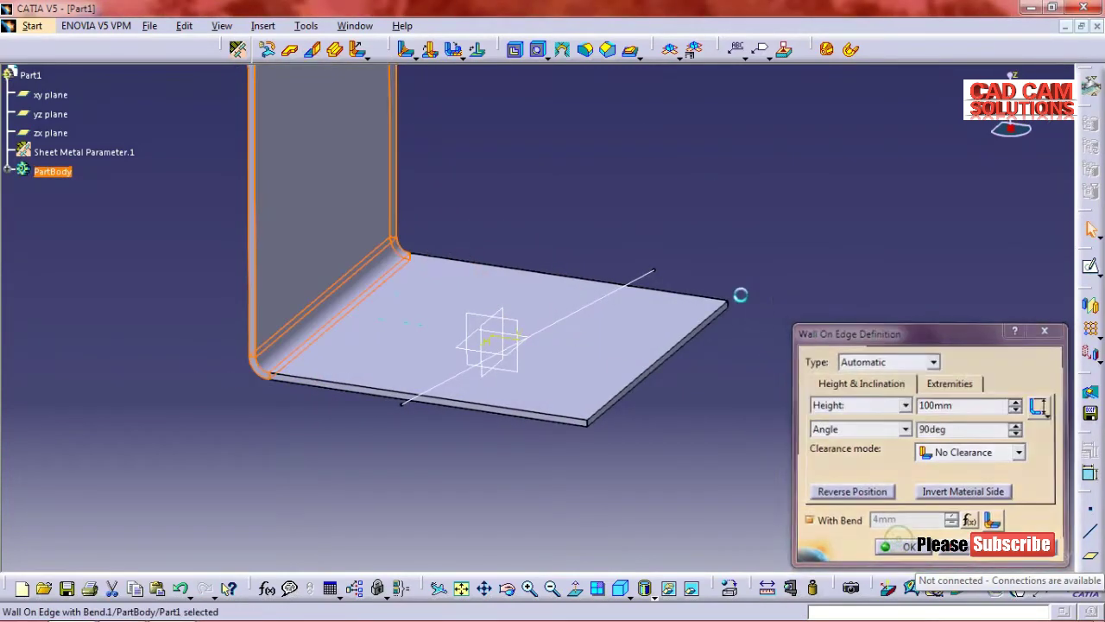
pyautogui.moveTo(710, 249)
pyautogui.mouseDown(button='middle')
pyautogui.moveTo(484, 323)
pyautogui.moveTo(494, 357)
pyautogui.mouseUp(button='middle')
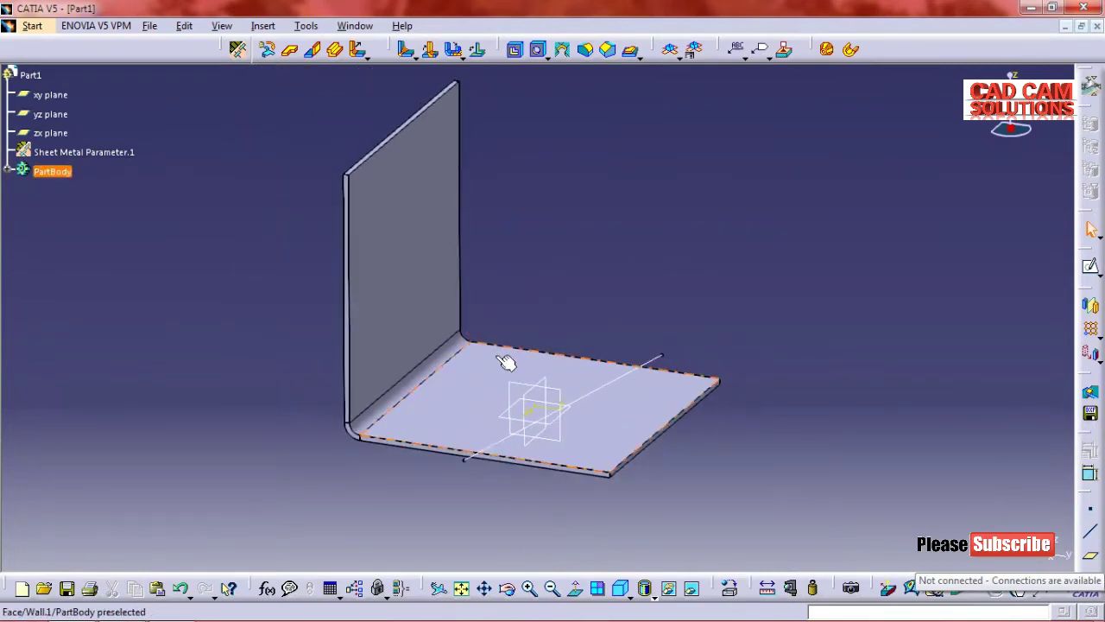
# Add a second 100 mm, 90deg Wall On Edge on the plate's back edge
pyautogui.click(312, 48)
pyautogui.click(587, 361)
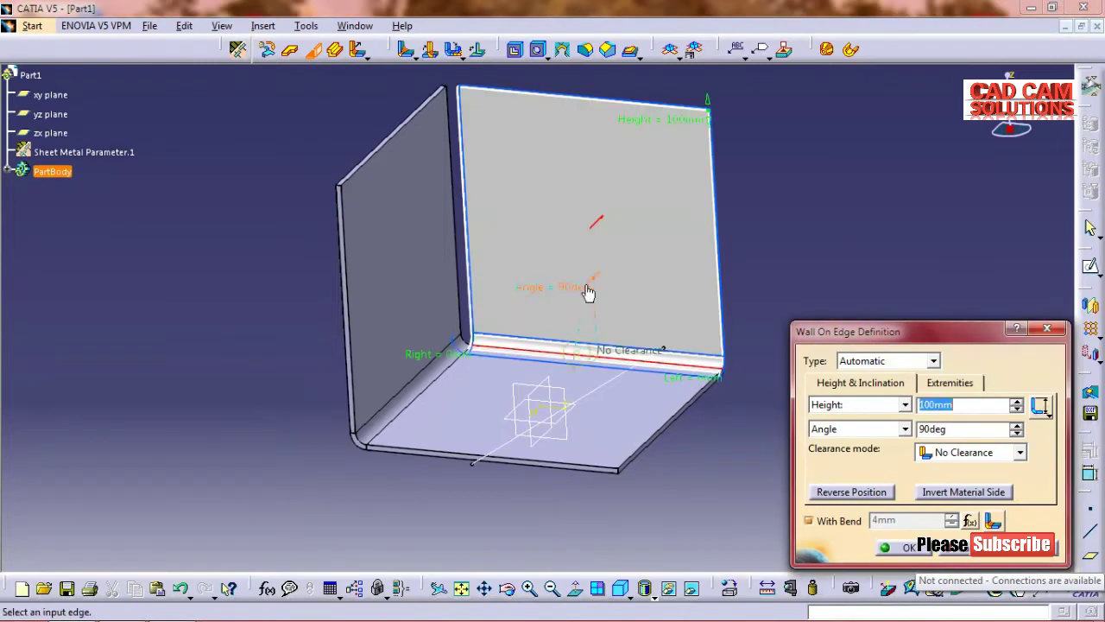
pyautogui.click(910, 547)
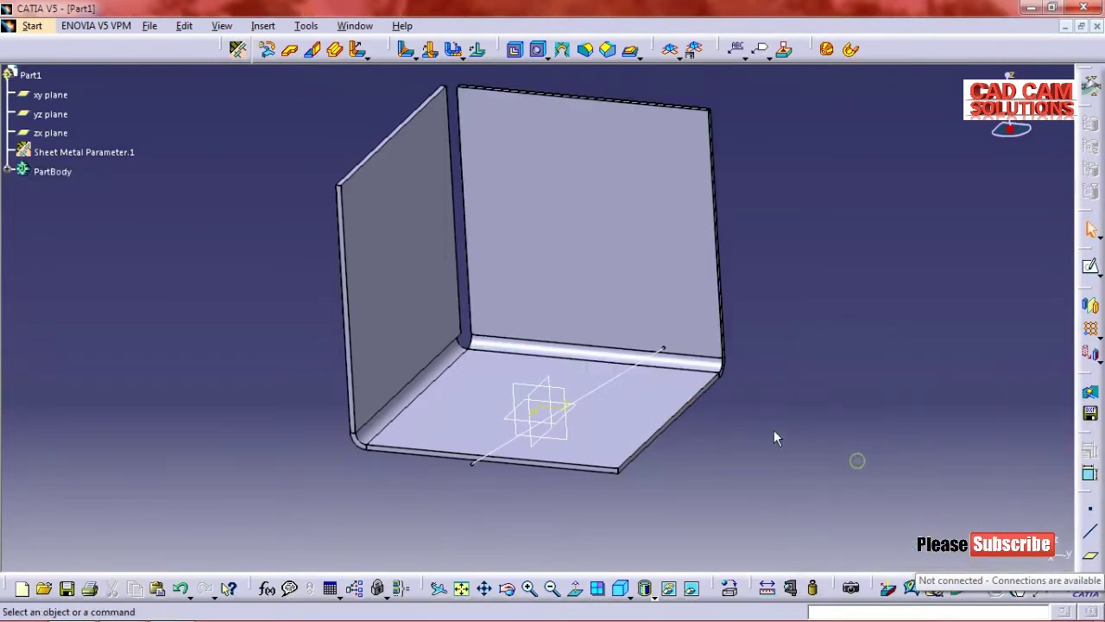
pyautogui.moveTo(523, 313)
pyautogui.mouseDown(button='middle')
pyautogui.moveTo(492, 335)
pyautogui.moveTo(515, 301)
pyautogui.mouseUp(button='middle')
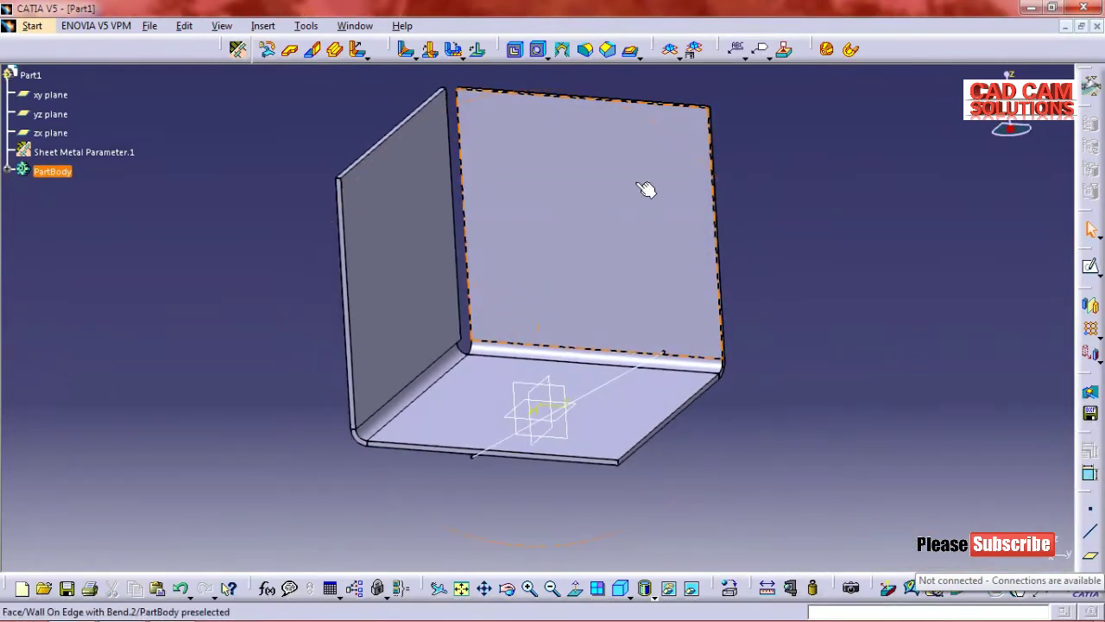
# Unfold the left wall, using the base plate face as the Reference Face
pyautogui.click(263, 26)
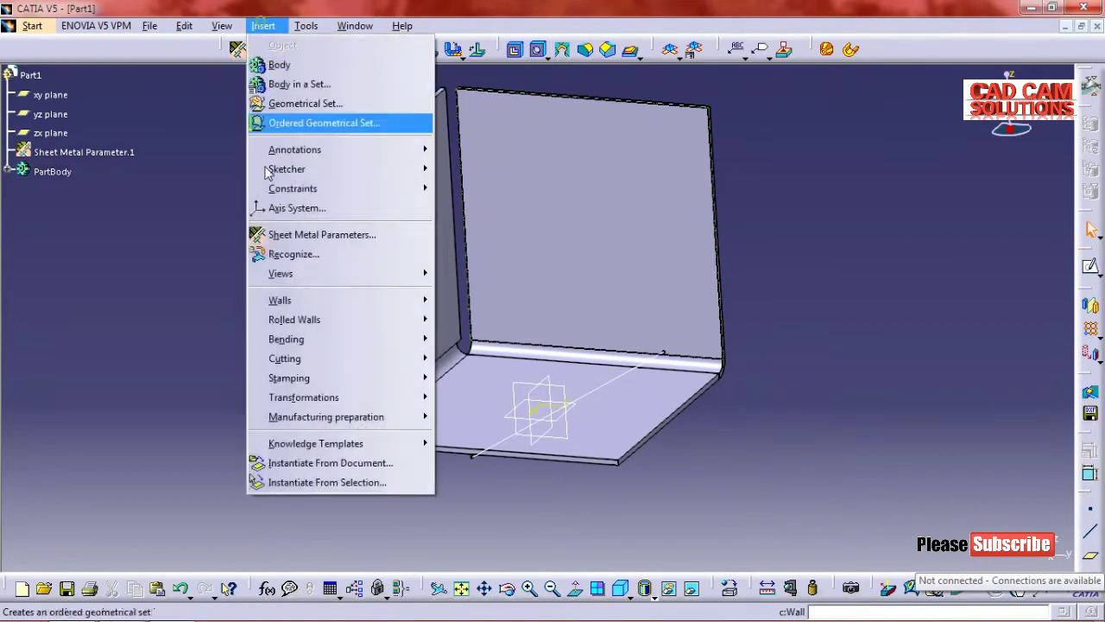
pyautogui.moveTo(286, 339)
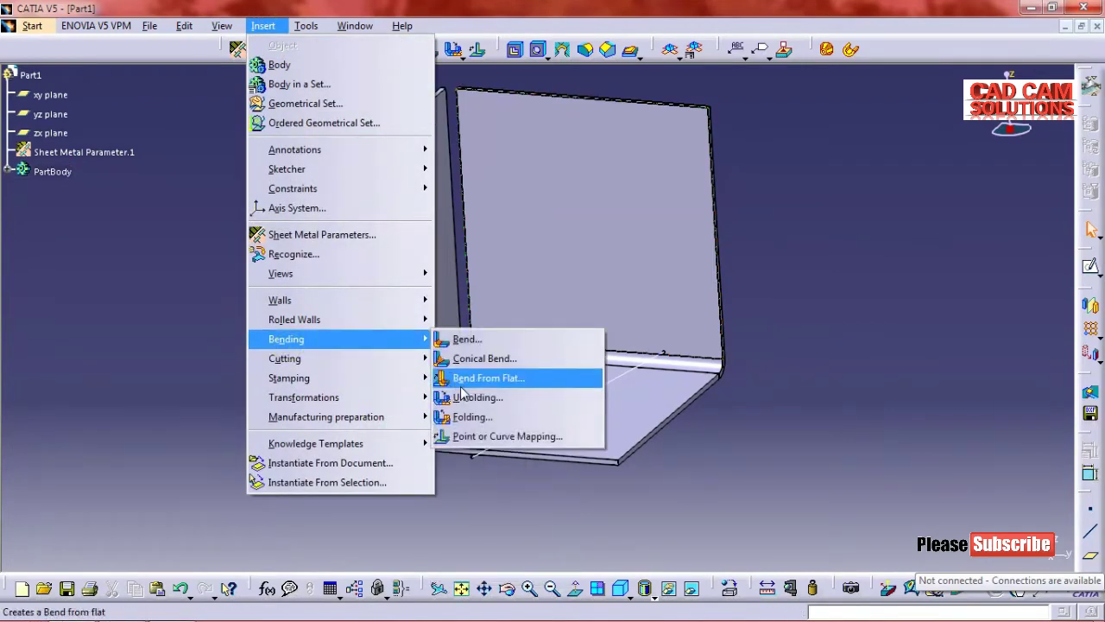
pyautogui.click(476, 397)
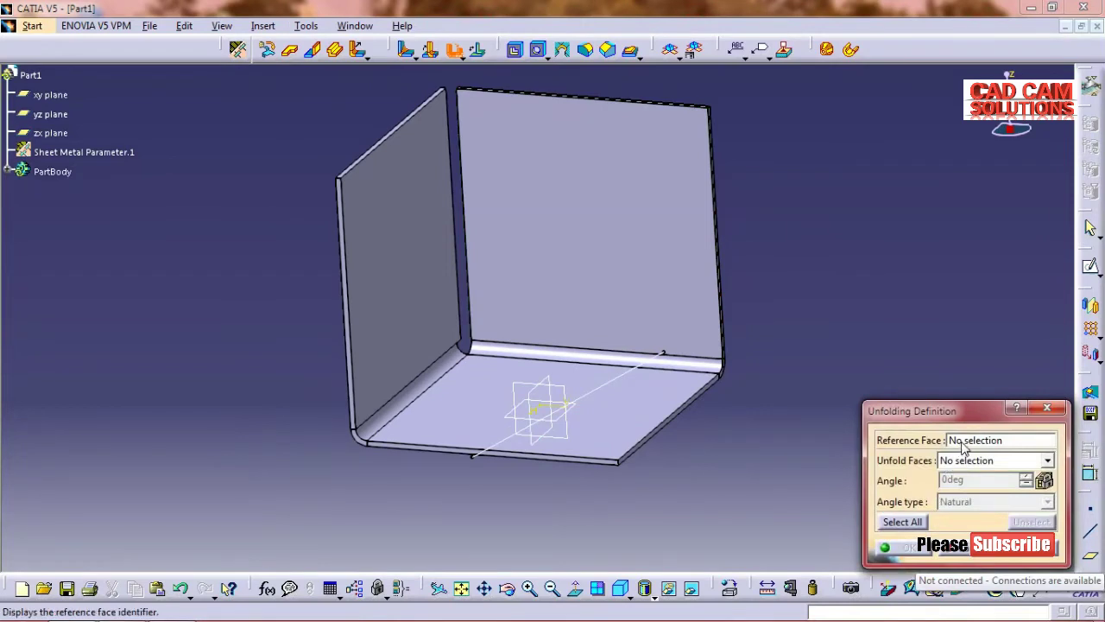
pyautogui.click(960, 442)
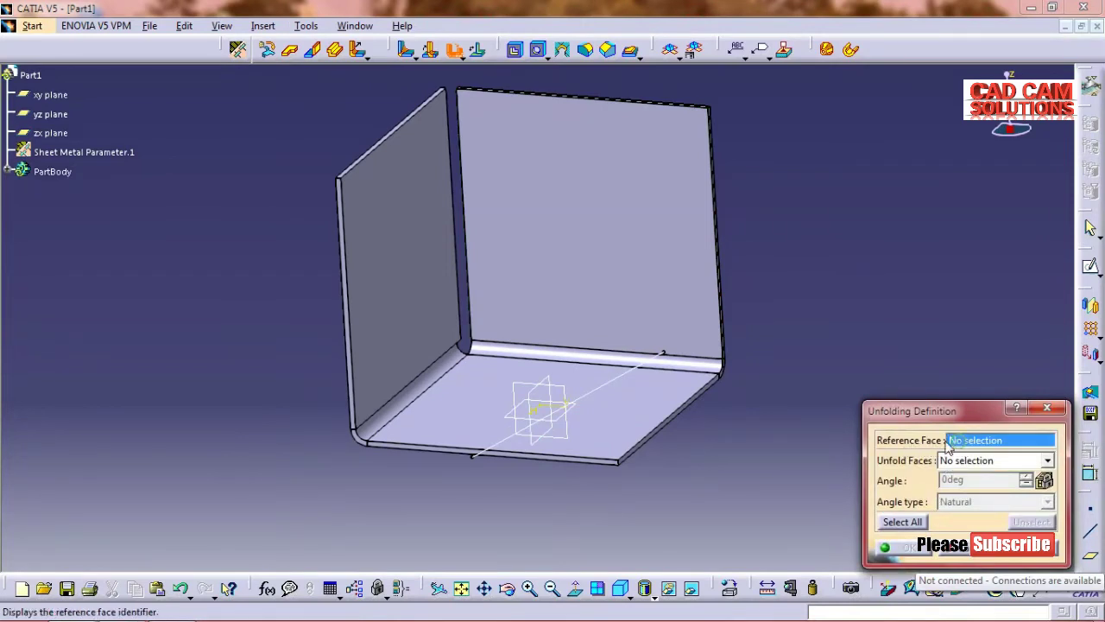
pyautogui.click(618, 410)
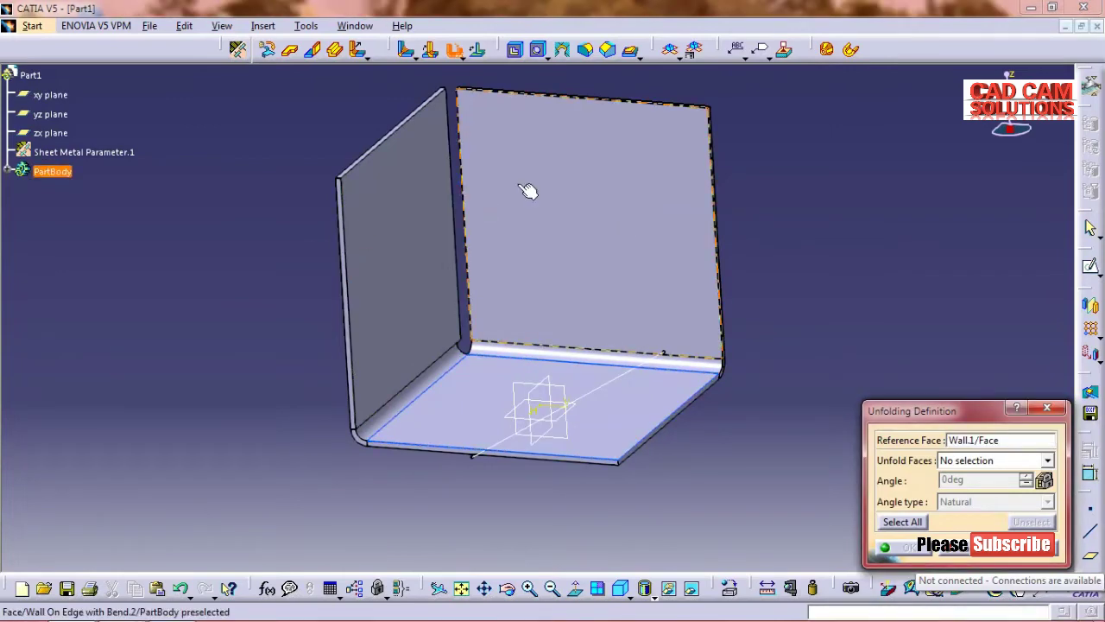
pyautogui.moveTo(661, 389)
pyautogui.mouseDown(button='middle')
pyautogui.moveTo(573, 434)
pyautogui.moveTo(530, 429)
pyautogui.moveTo(562, 434)
pyautogui.mouseUp(button='middle')
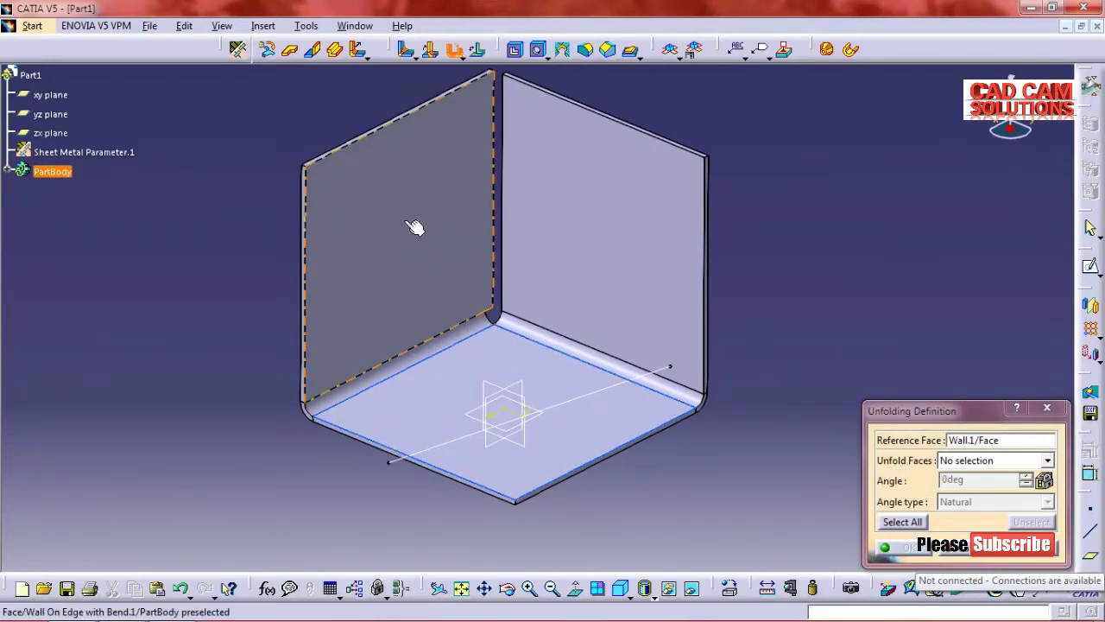
pyautogui.click(403, 363)
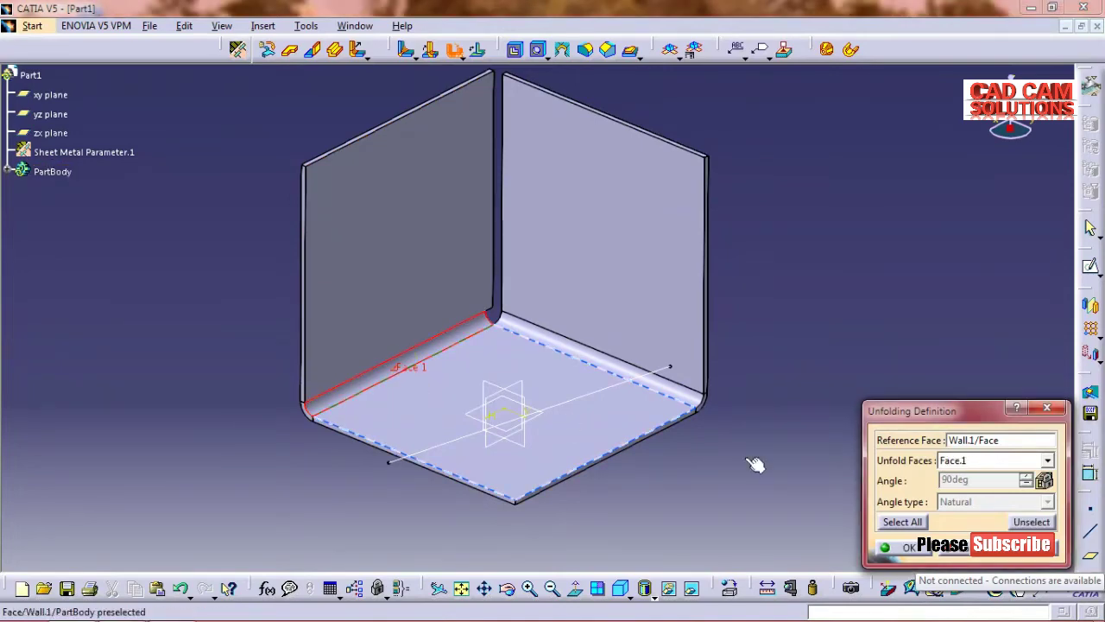
pyautogui.click(1004, 552)
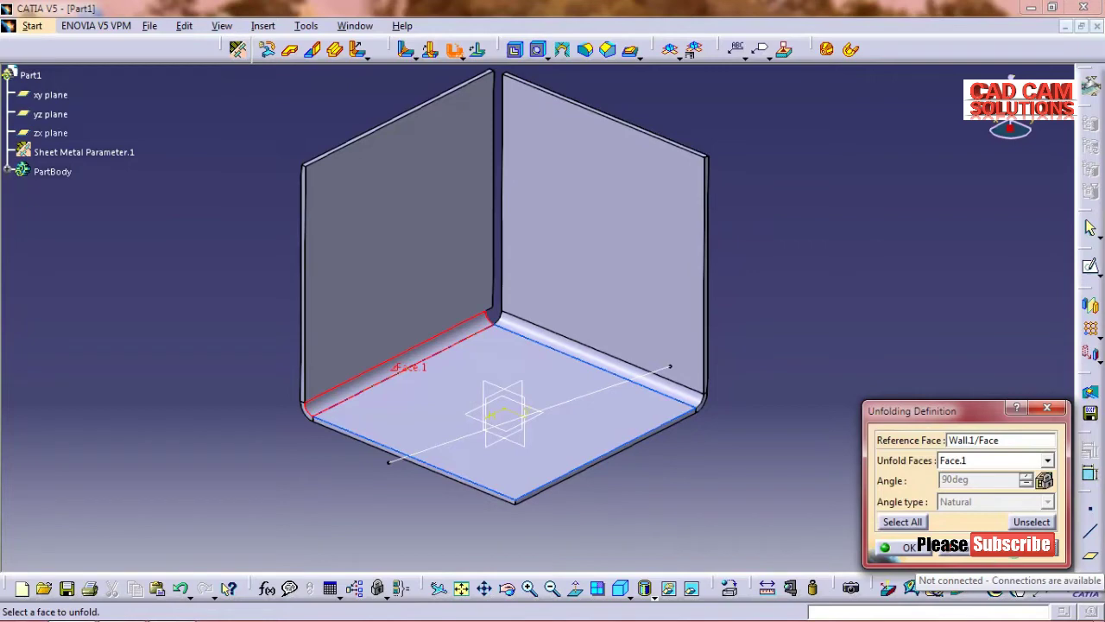
pyautogui.moveTo(443, 403)
pyautogui.mouseDown(button='middle')
pyautogui.moveTo(636, 430)
pyautogui.moveTo(535, 423)
pyautogui.mouseUp(button='middle')
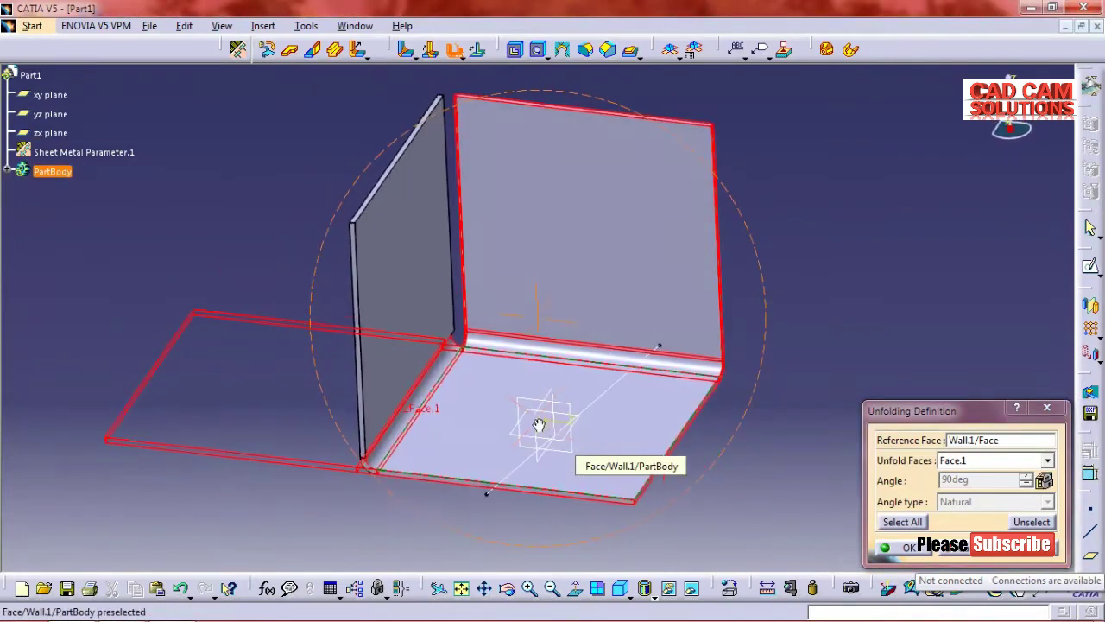
pyautogui.click(914, 553)
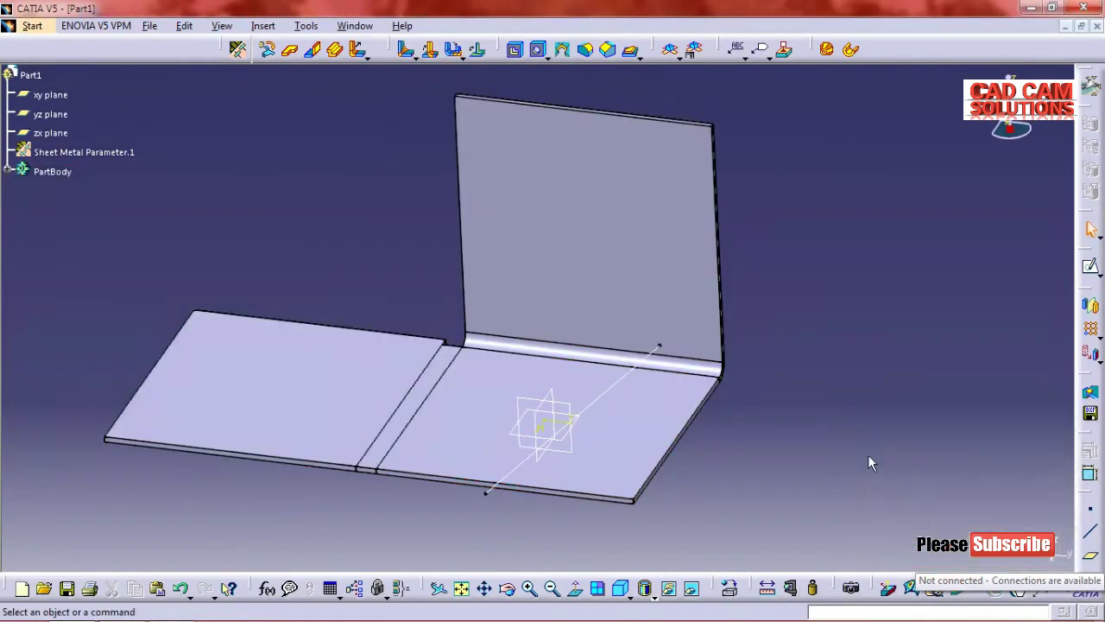
# Unfold the back wall's bend face, again with the base plate as Reference Face
pyautogui.click(263, 25)
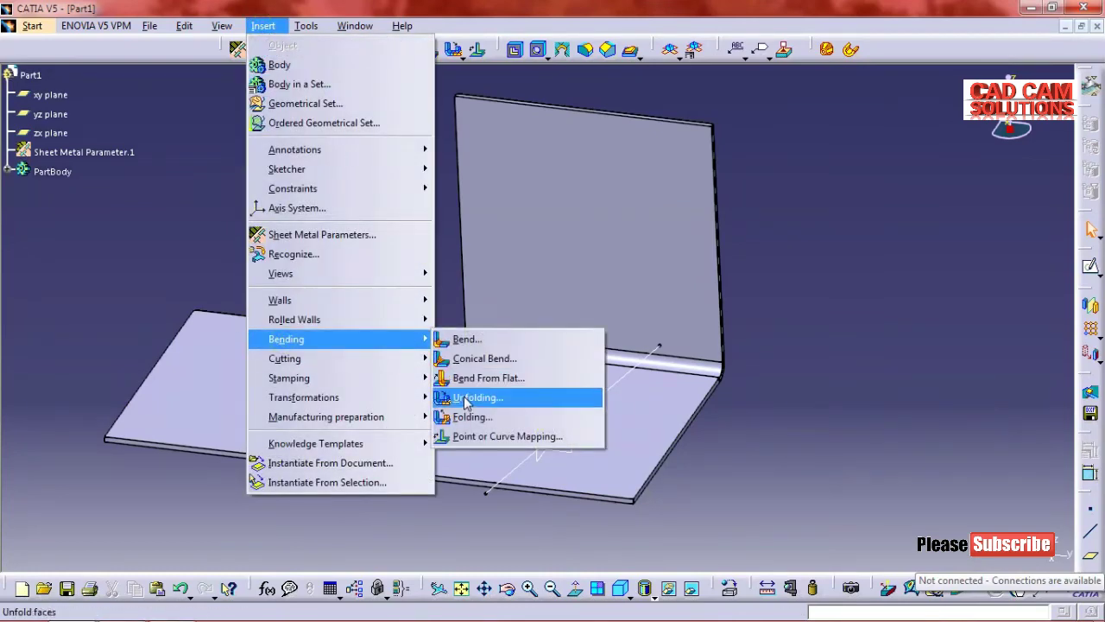
pyautogui.click(466, 402)
pyautogui.click(609, 406)
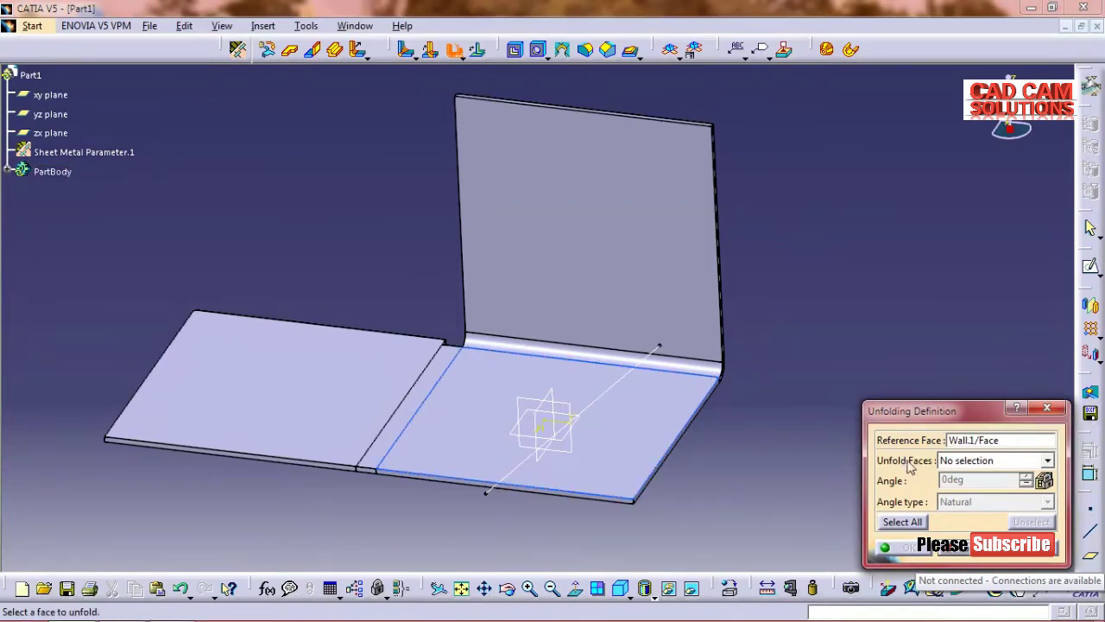
pyautogui.click(706, 367)
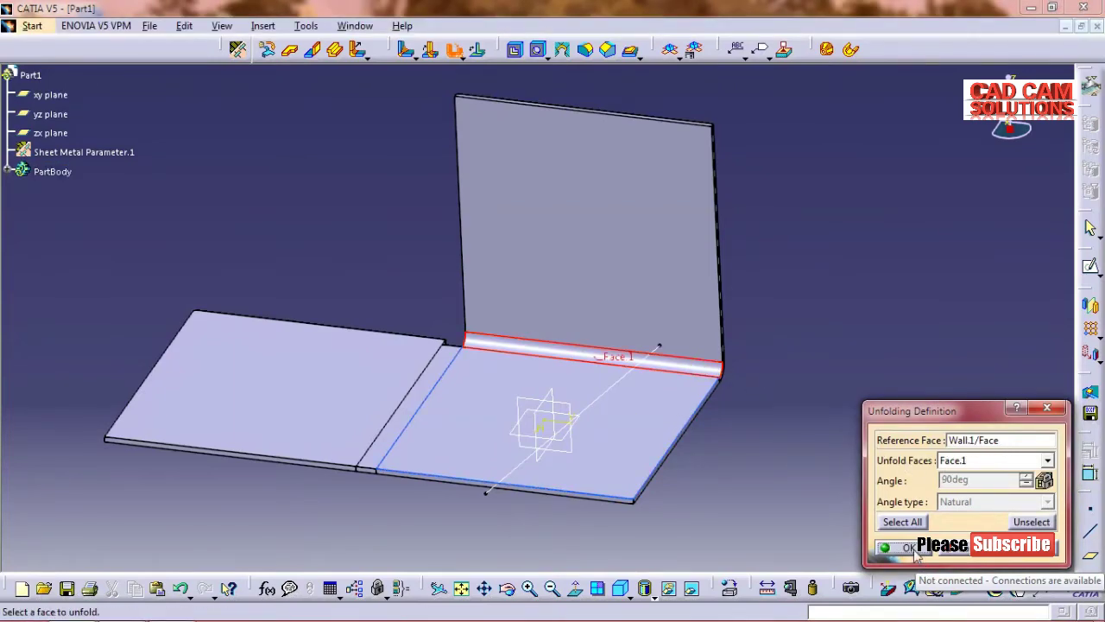
pyautogui.click(907, 547)
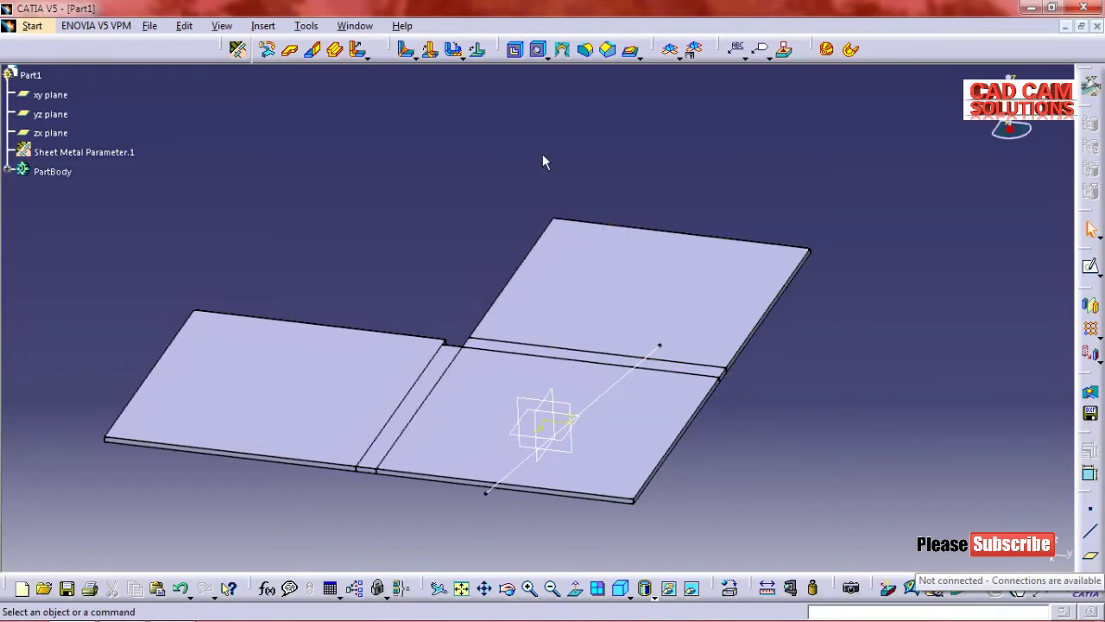
pyautogui.click(262, 25)
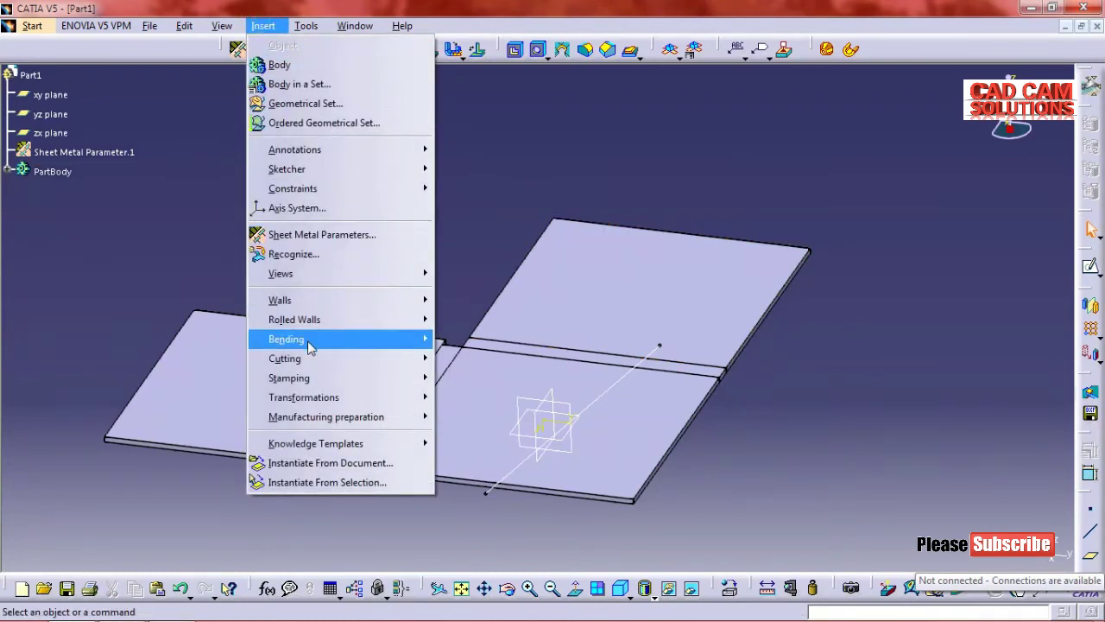
pyautogui.moveTo(285, 339)
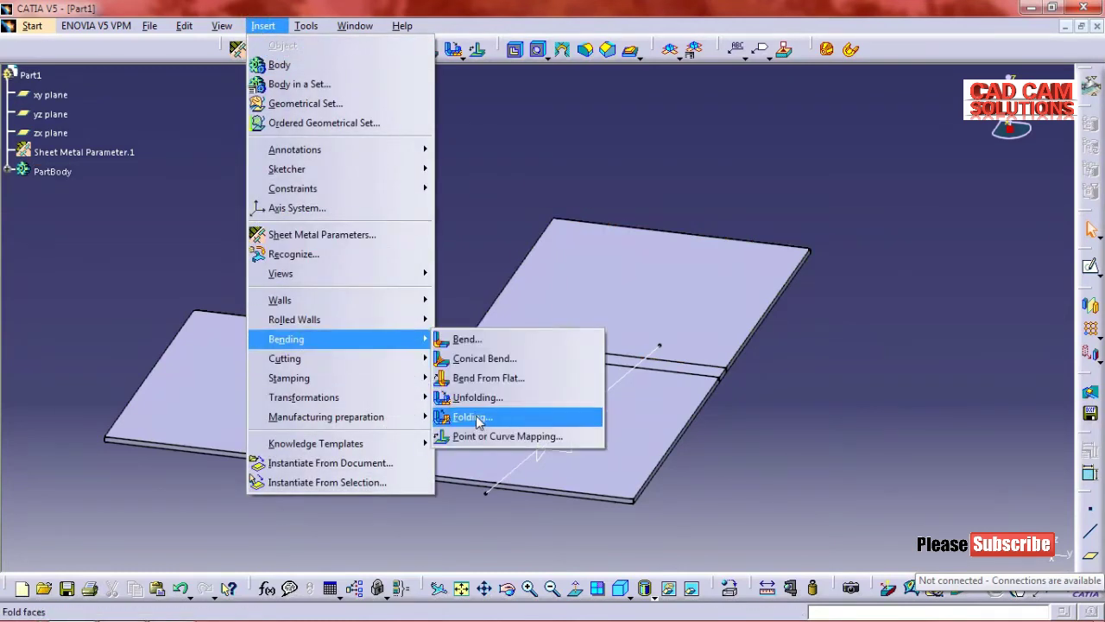
# Fold at Face.1 and Face.2, keeping the middle wall as the fixed Reference Face
pyautogui.click(472, 417)
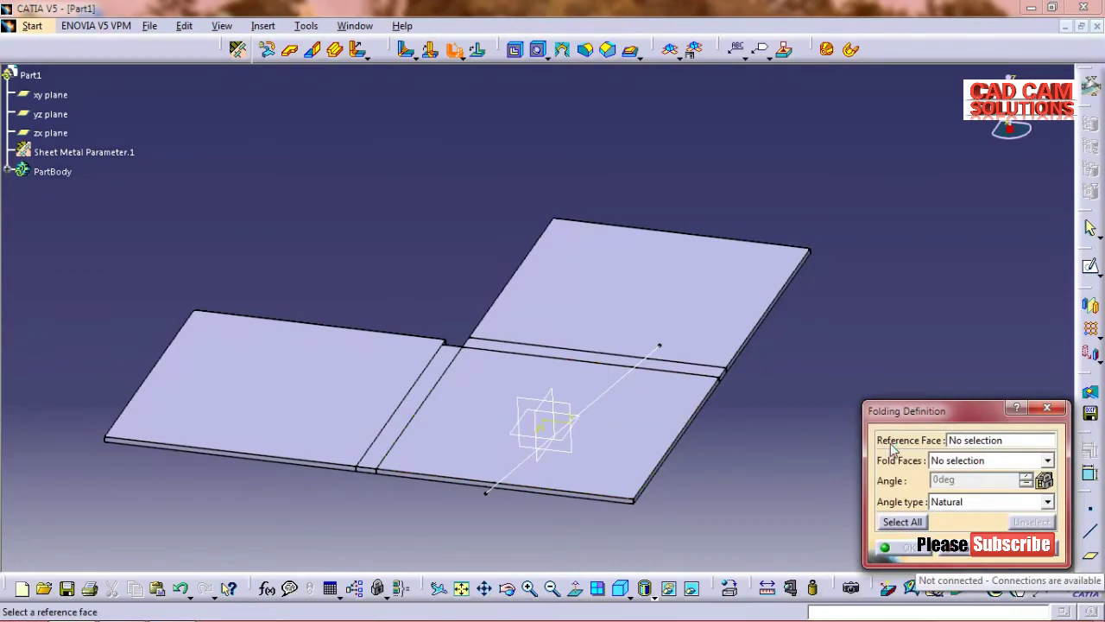
pyautogui.click(654, 432)
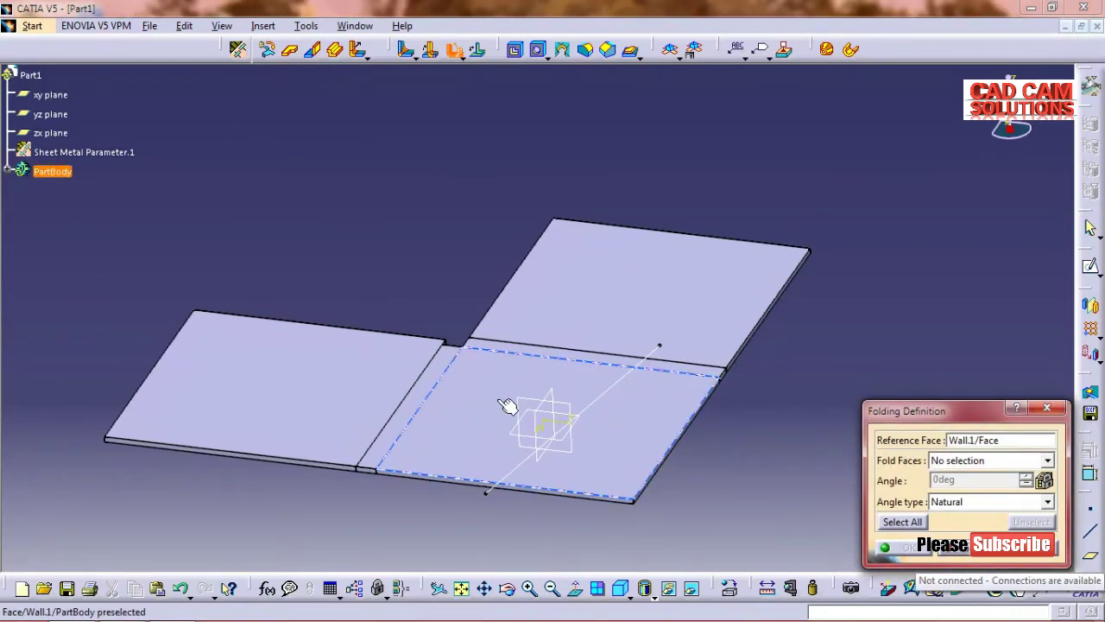
pyautogui.click(1048, 502)
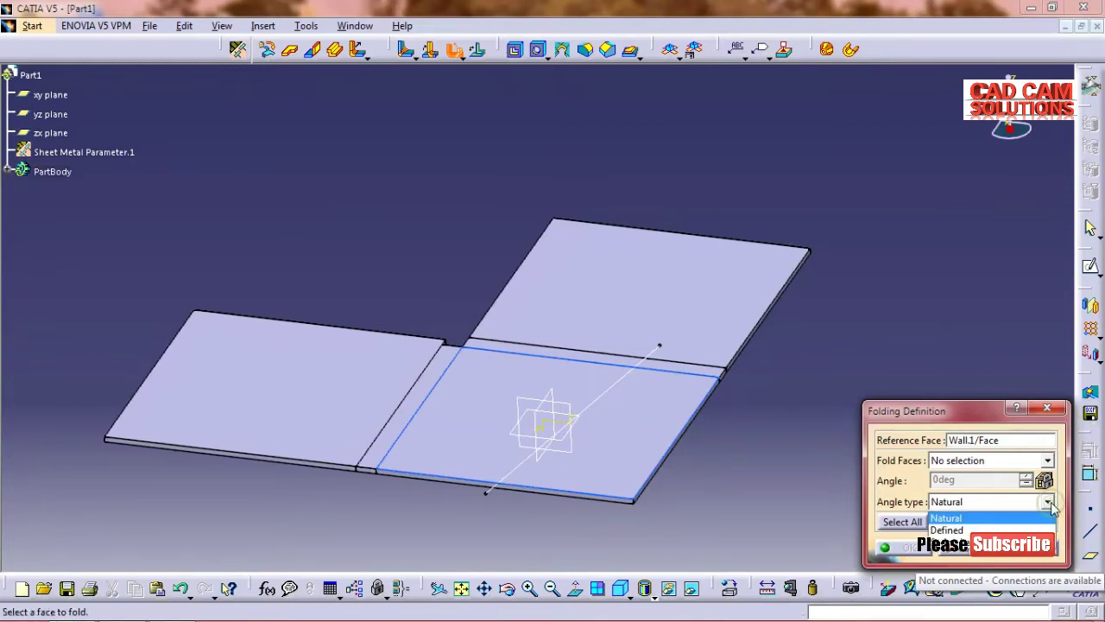
pyautogui.click(1051, 503)
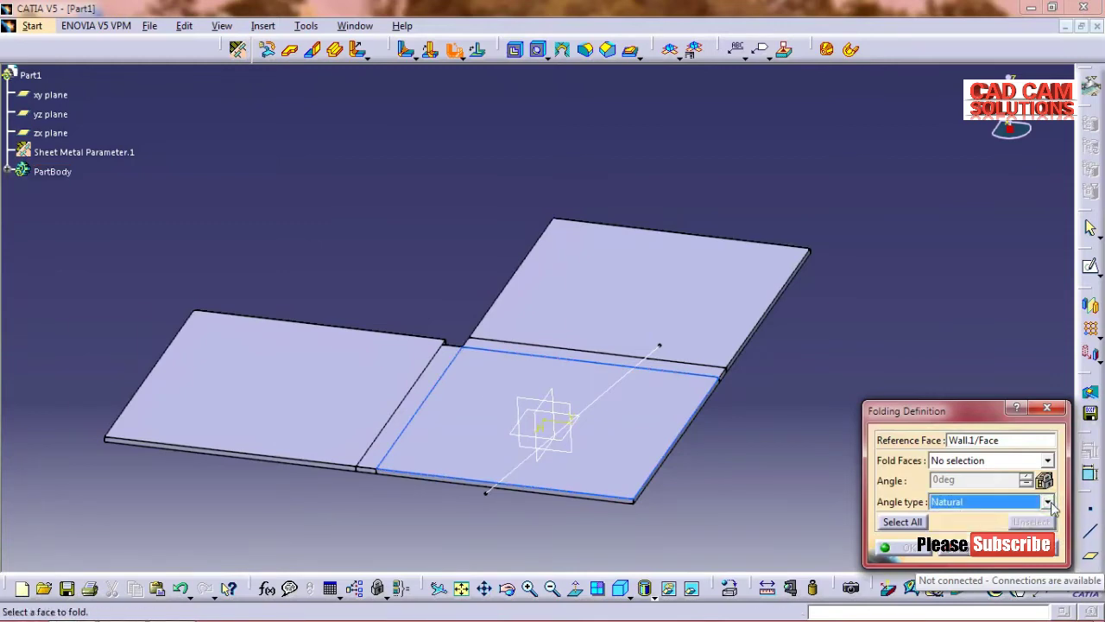
pyautogui.click(945, 462)
pyautogui.click(708, 372)
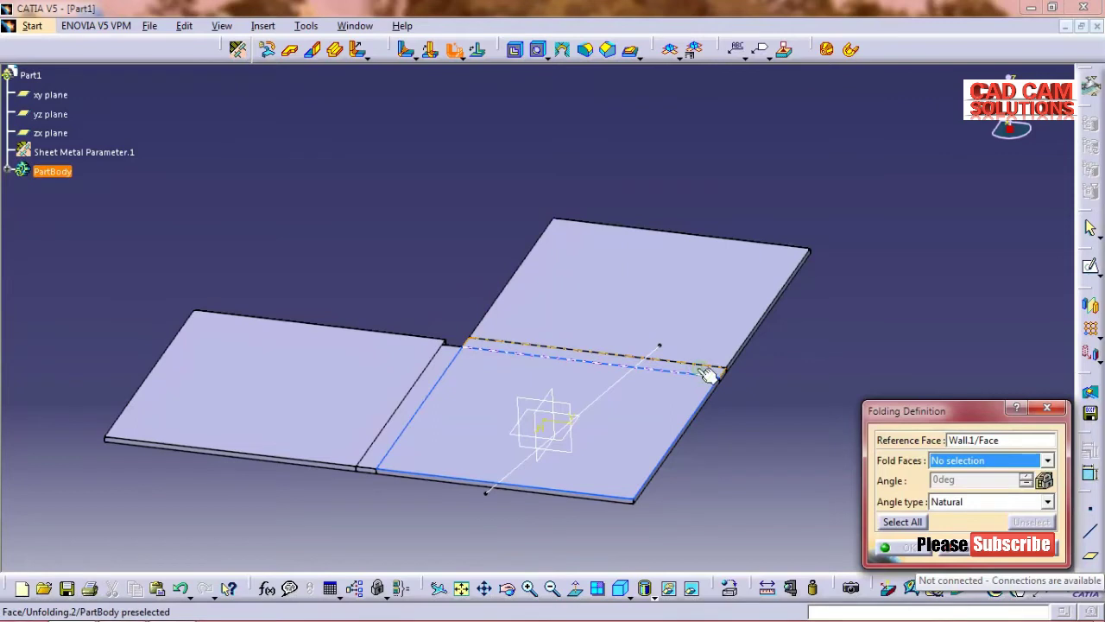
pyautogui.click(427, 381)
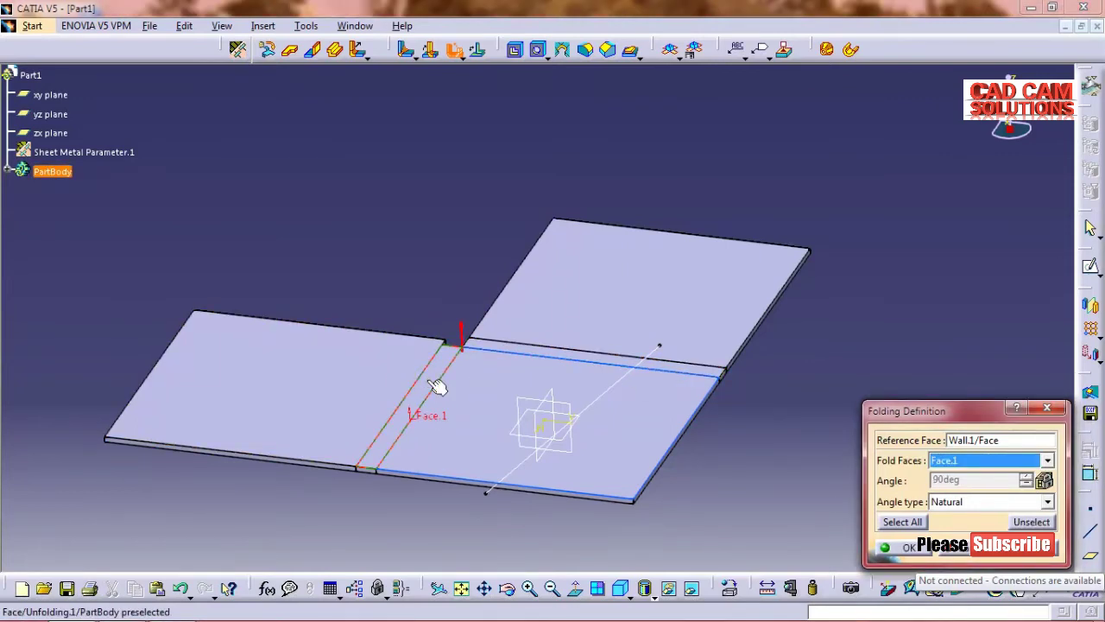
pyautogui.click(537, 354)
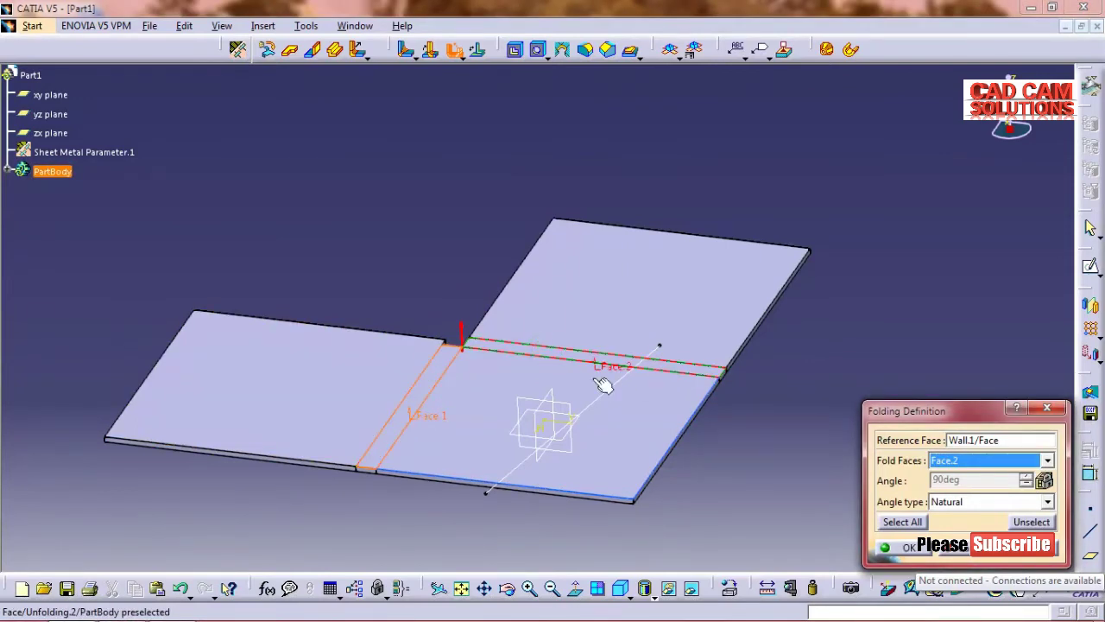
pyautogui.click(907, 548)
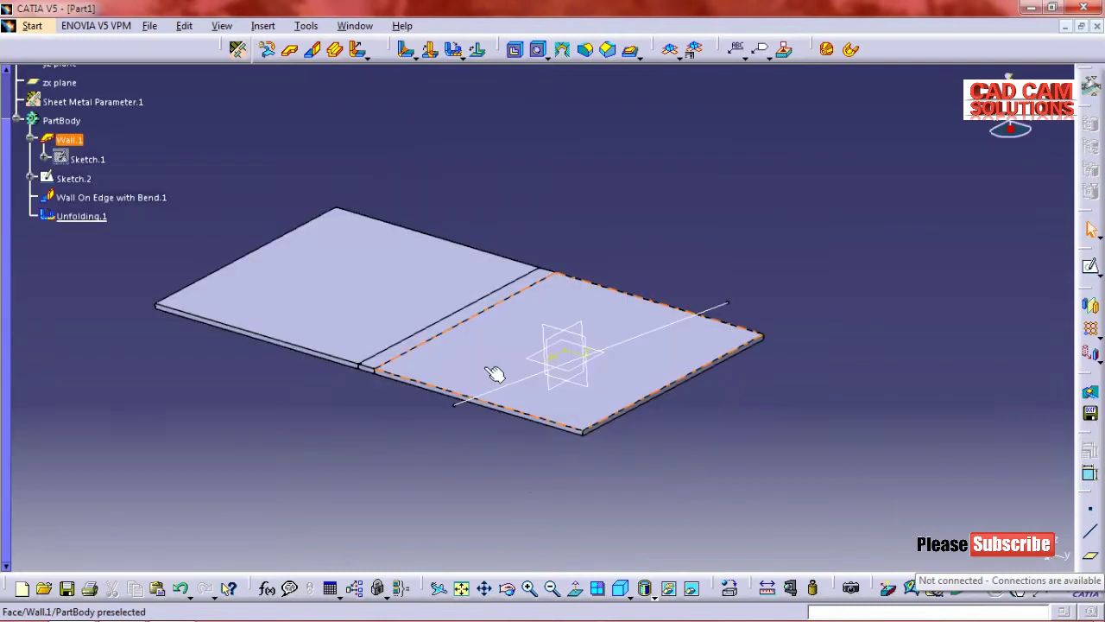
# Start a new Folding feature and review its Angle type choices
pyautogui.moveTo(579, 301); pyautogui.dragTo(522, 201, button='middle')
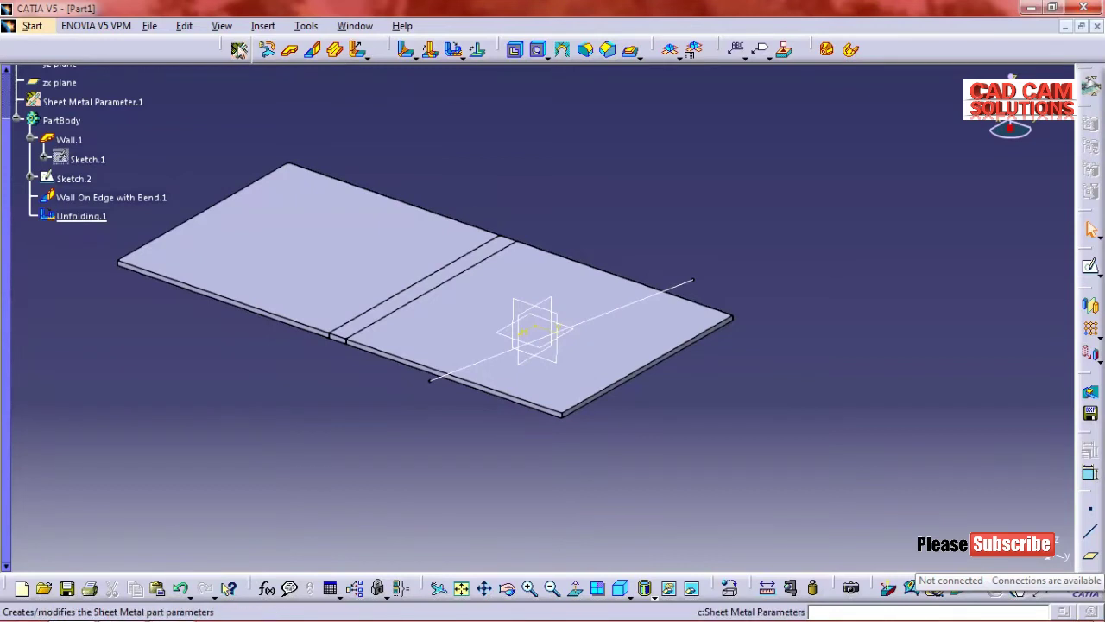
pyautogui.click(263, 25)
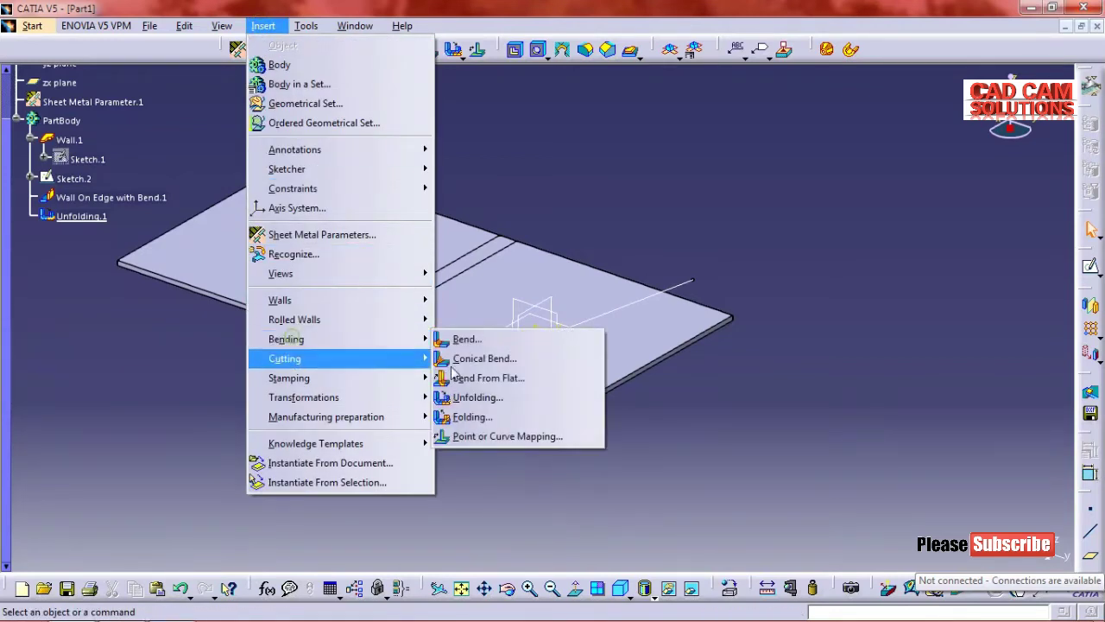
pyautogui.moveTo(286, 339)
pyautogui.click(480, 417)
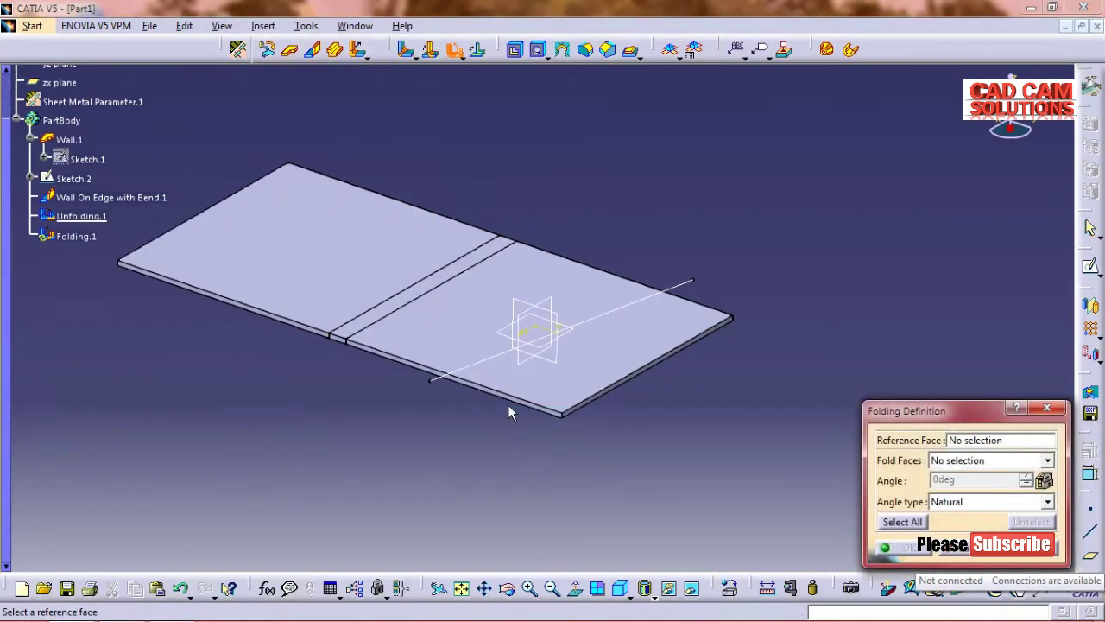
pyautogui.click(968, 460)
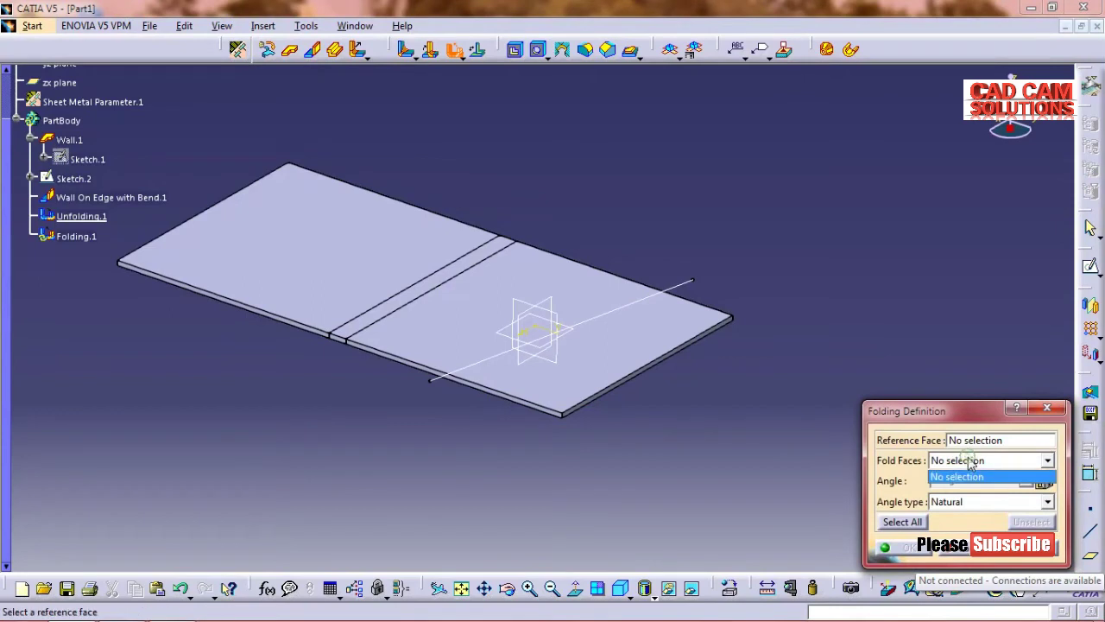
pyautogui.click(974, 503)
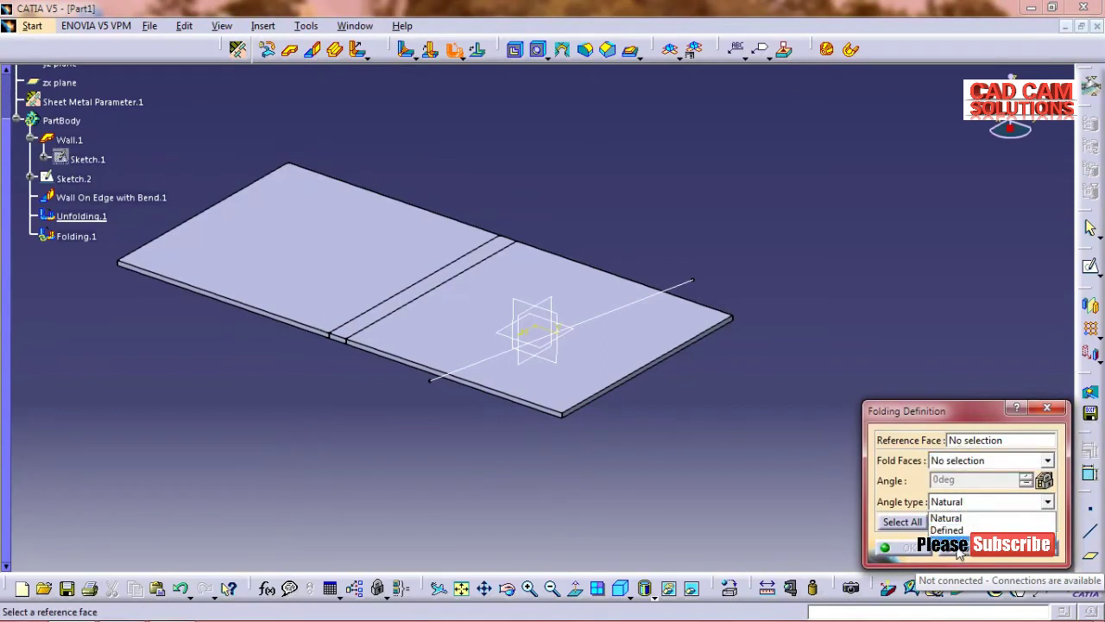
pyautogui.click(950, 515)
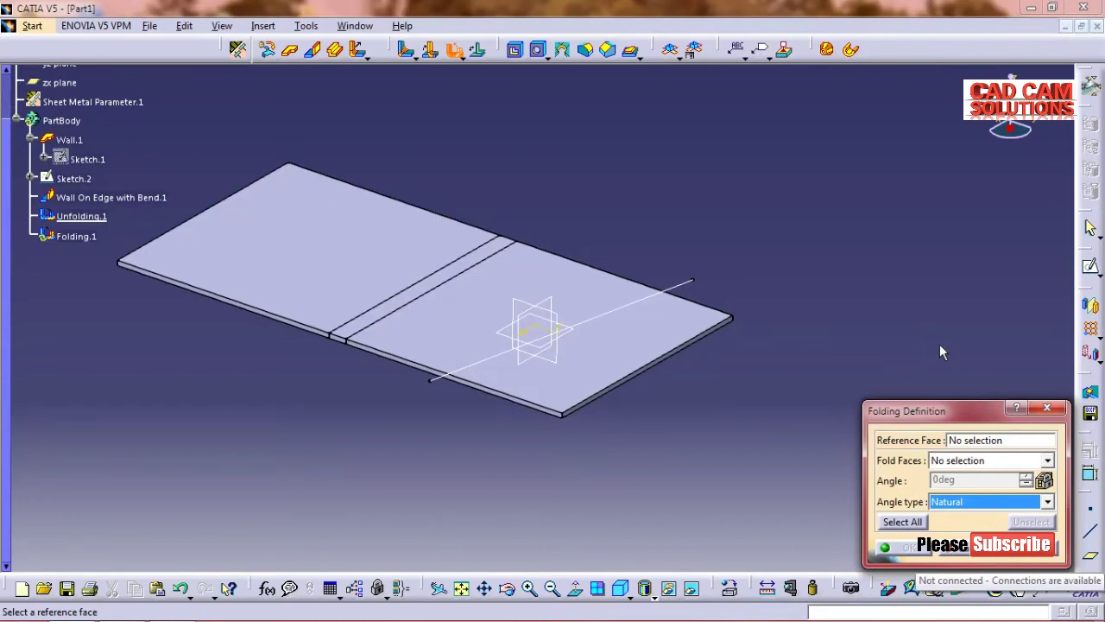
pyautogui.moveTo(654, 370); pyautogui.dragTo(567, 395, button='middle')
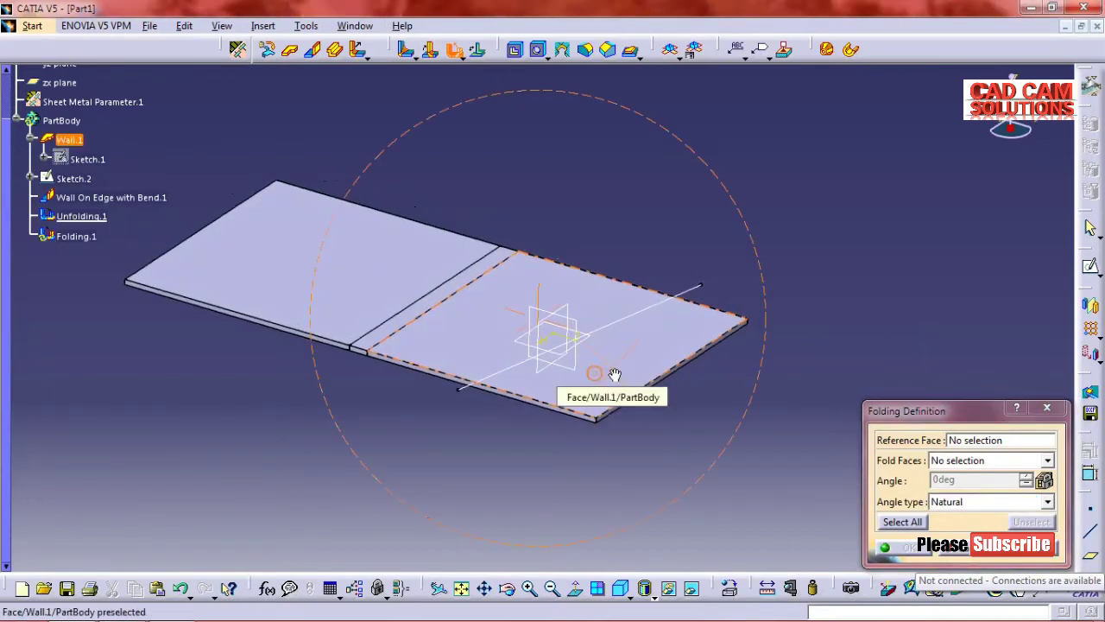
# Fold the bend face with the right-hand wall as reference, using Spring back angle type (90deg)
pyautogui.click(969, 440)
pyautogui.click(671, 359)
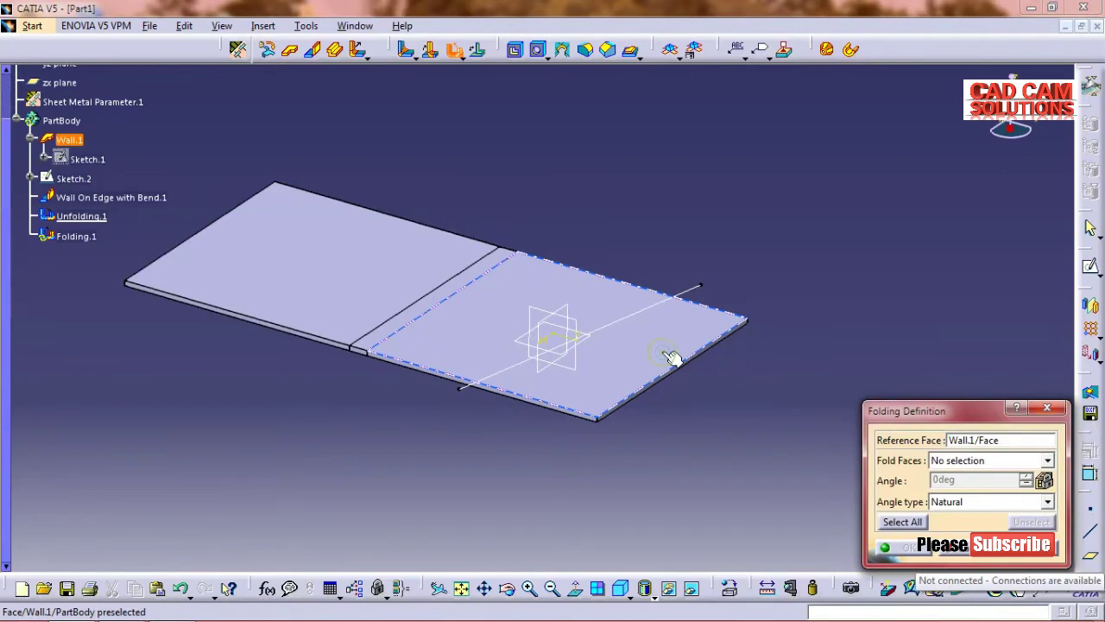
pyautogui.click(950, 464)
pyautogui.click(442, 300)
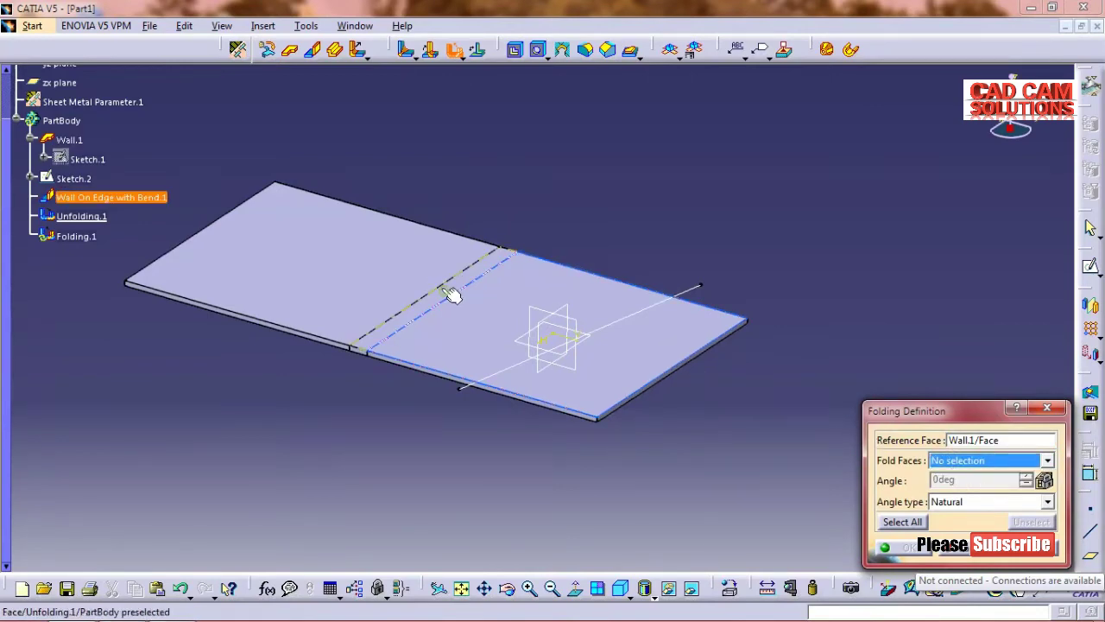
pyautogui.click(441, 300)
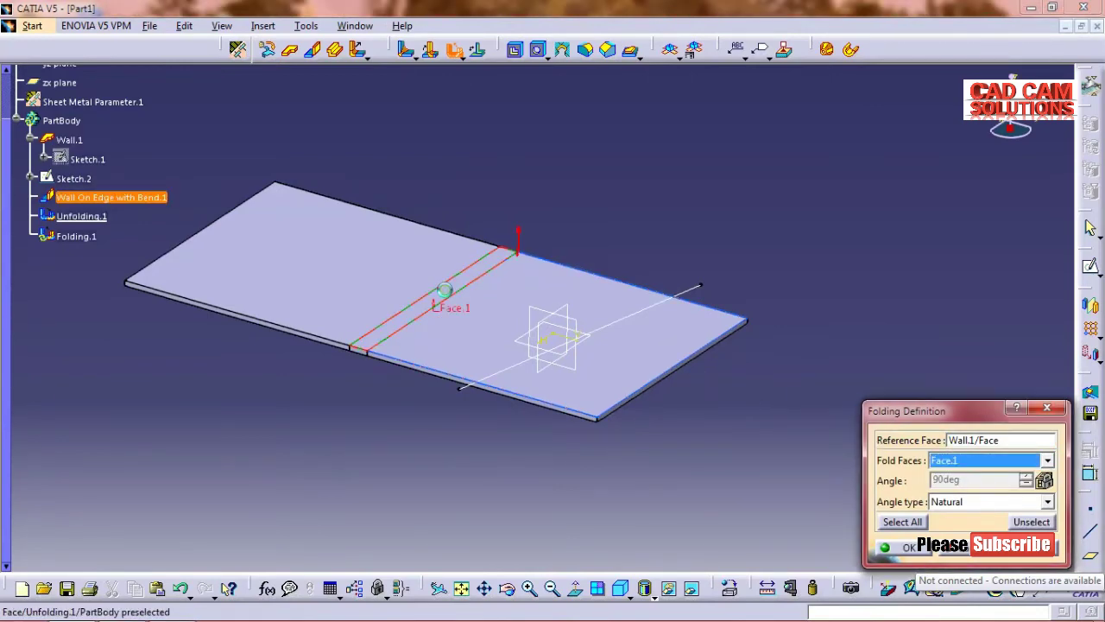
pyautogui.click(961, 510)
pyautogui.click(957, 528)
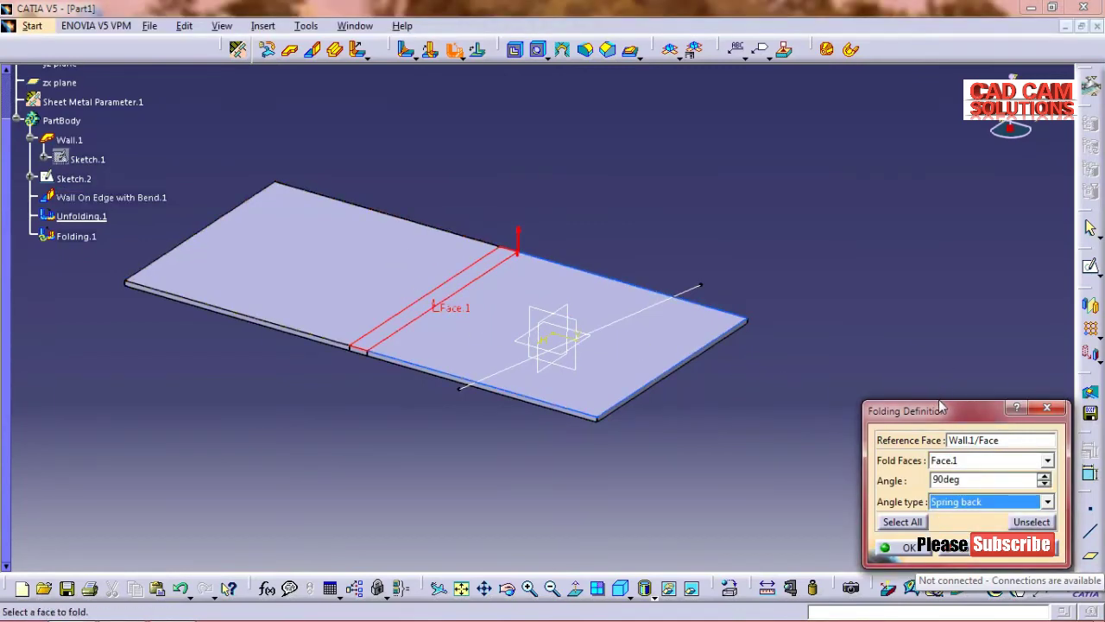
pyautogui.click(905, 547)
pyautogui.moveTo(661, 409); pyautogui.dragTo(599, 382, button='middle')
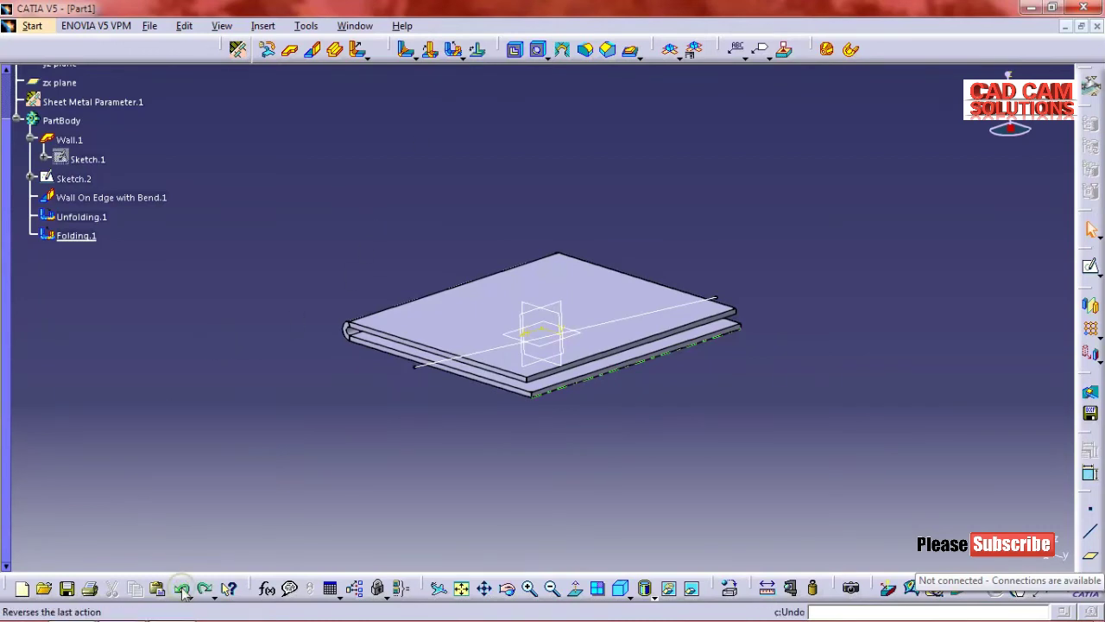
# Undo the folding and unfolding, delete Sketch.2, and inspect the L-shaped part
pyautogui.click(183, 590)
pyautogui.click(183, 590)
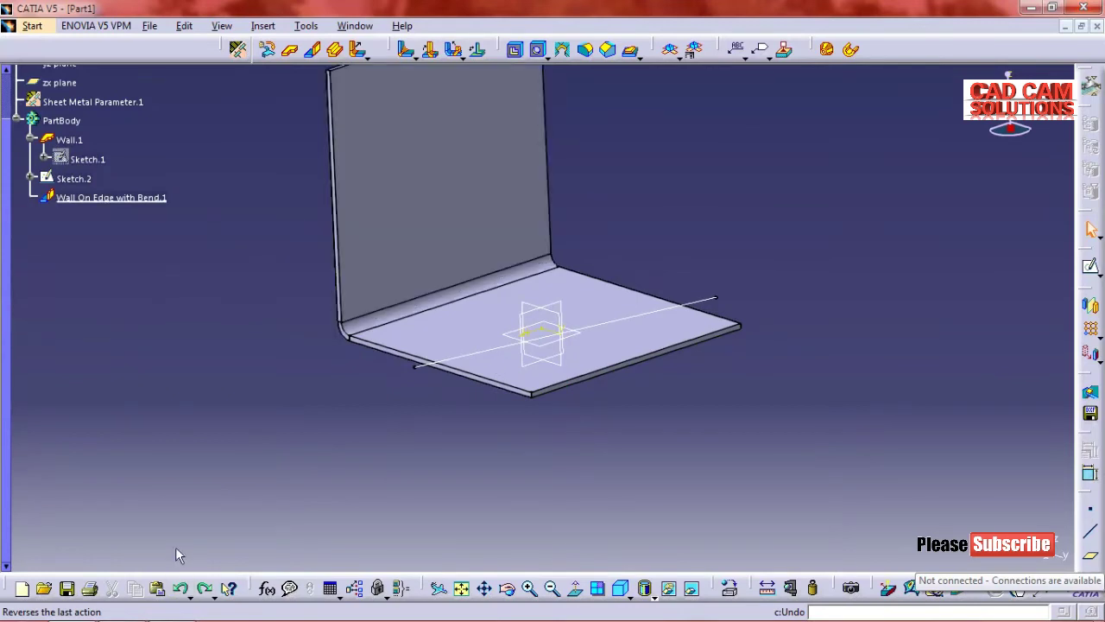
pyautogui.rightClick(708, 299)
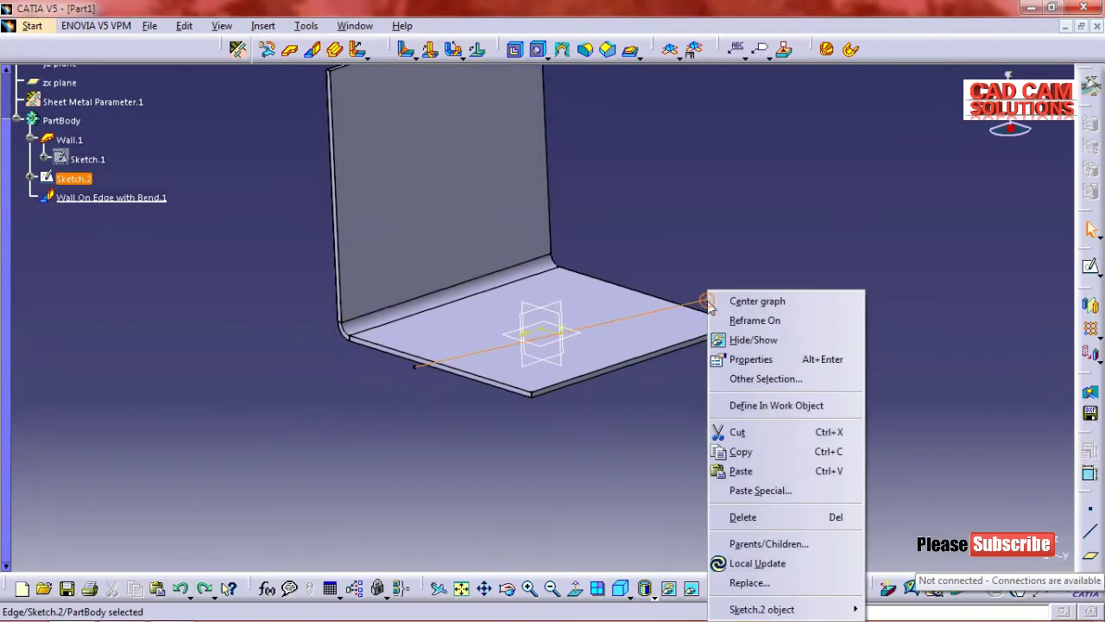
pyautogui.click(745, 523)
pyautogui.moveTo(610, 403)
pyautogui.mouseDown(button='middle')
pyautogui.moveTo(454, 368)
pyautogui.moveTo(484, 375)
pyautogui.mouseUp(button='middle')
pyautogui.click(523, 202)
pyautogui.moveTo(523, 202)
pyautogui.mouseDown(button='middle')
pyautogui.moveTo(405, 308)
pyautogui.moveTo(427, 313)
pyautogui.mouseUp(button='middle')
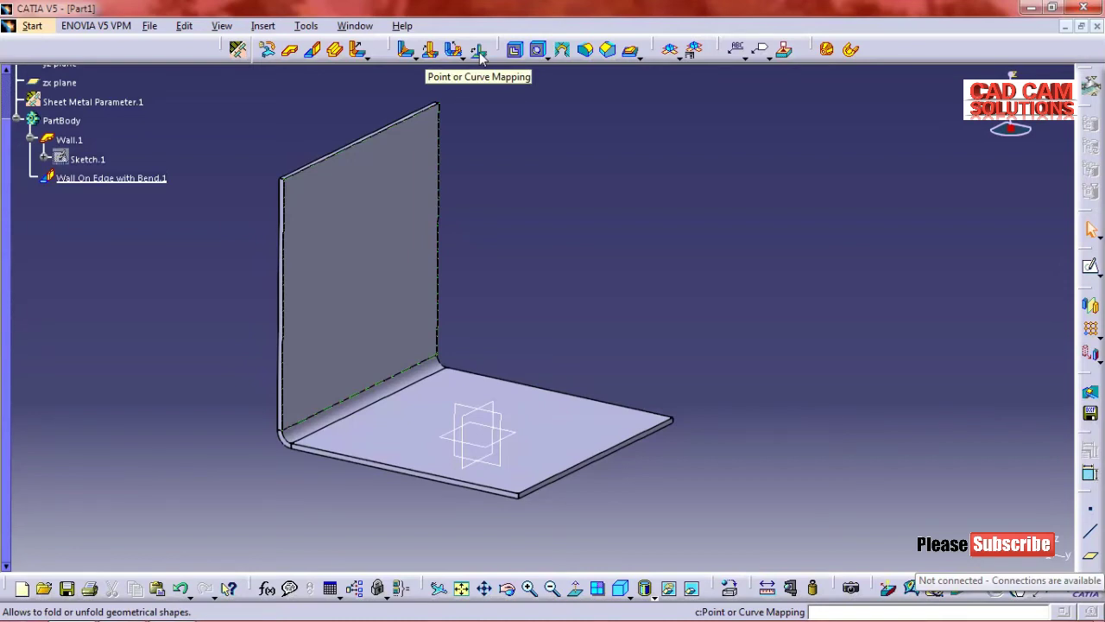
pyautogui.moveTo(472, 306); pyautogui.dragTo(459, 247, button='middle')
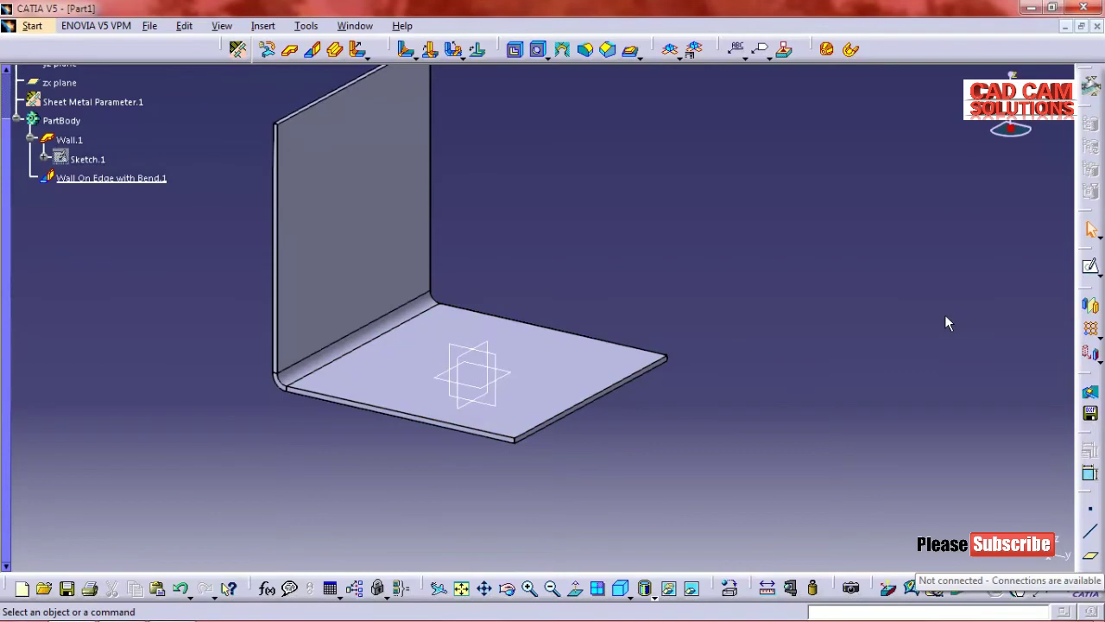
pyautogui.click(1090, 267)
# Sketch a circle centred at the origin on the base wall as Sketch.3
pyautogui.click(588, 373)
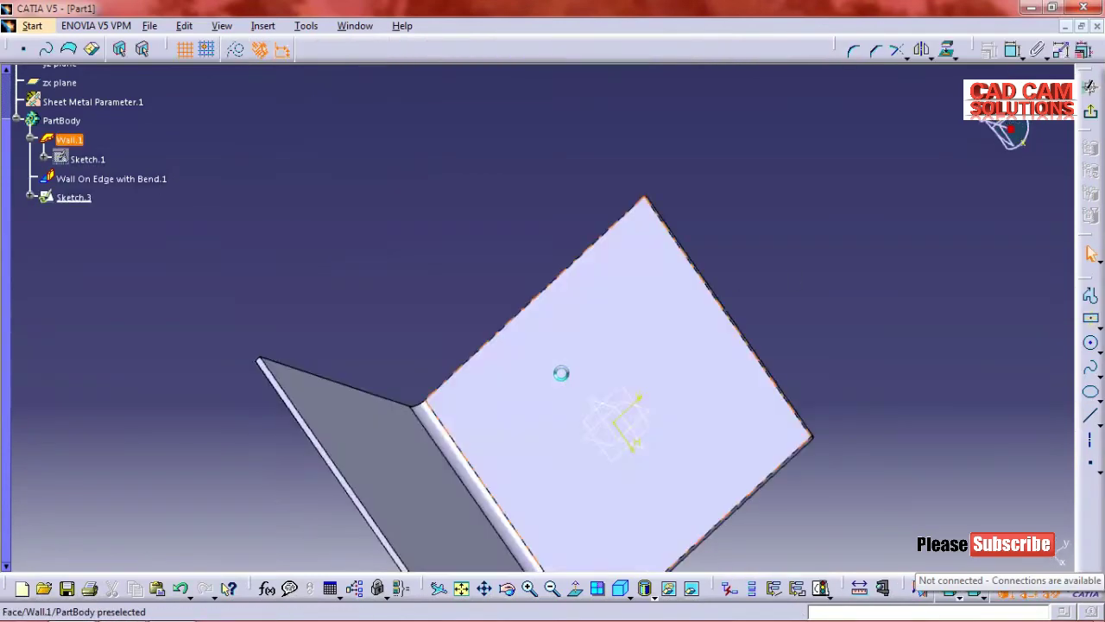
pyautogui.click(1092, 345)
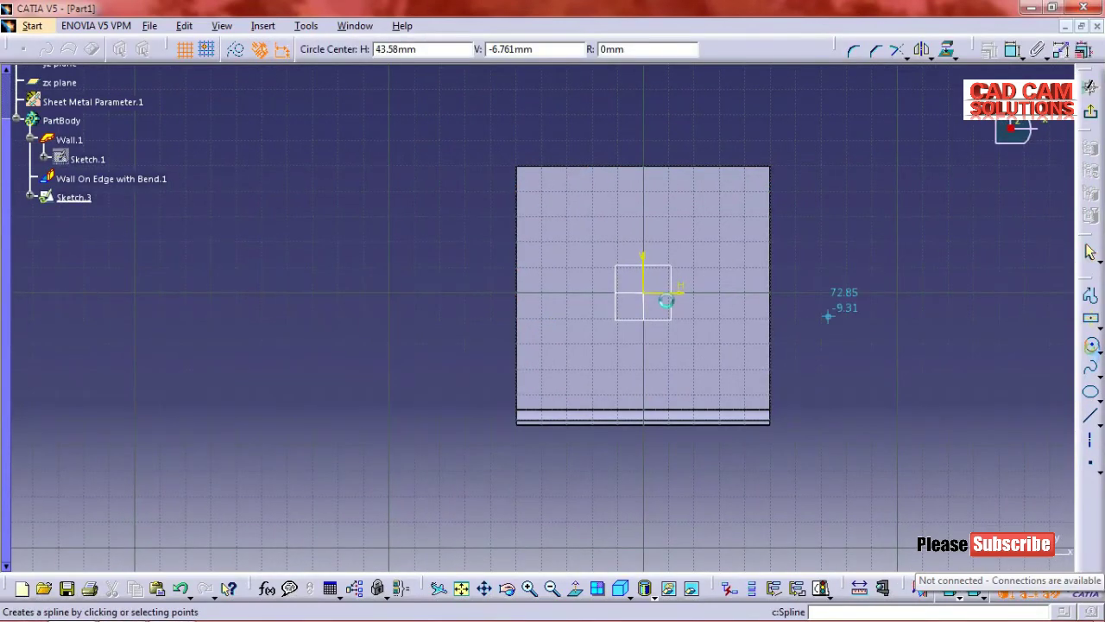
pyautogui.click(643, 293)
pyautogui.click(665, 246)
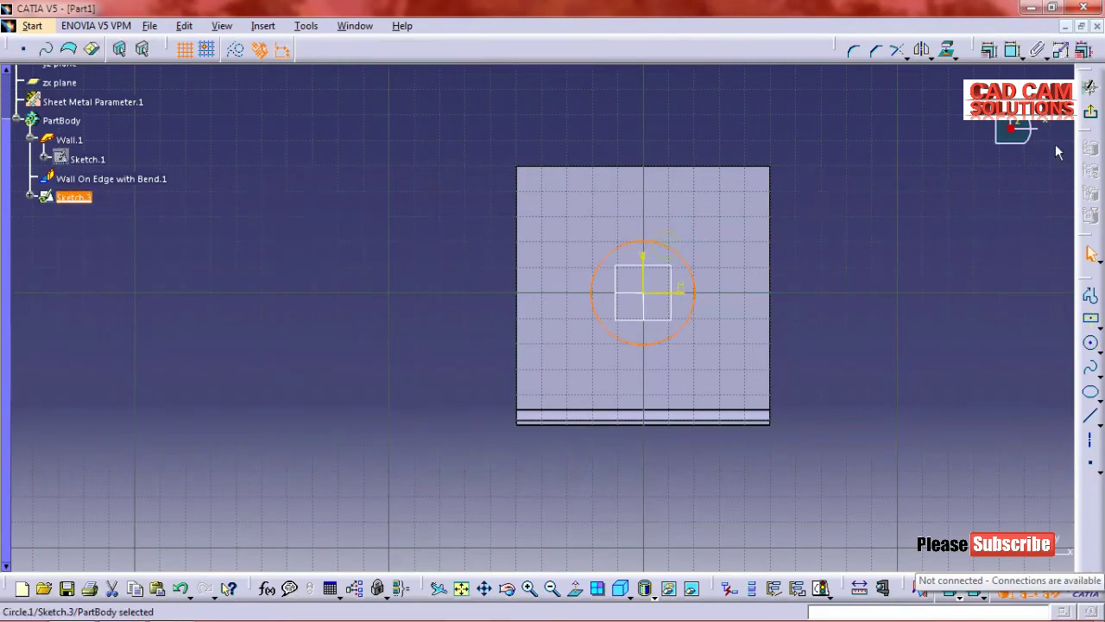
pyautogui.click(1090, 87)
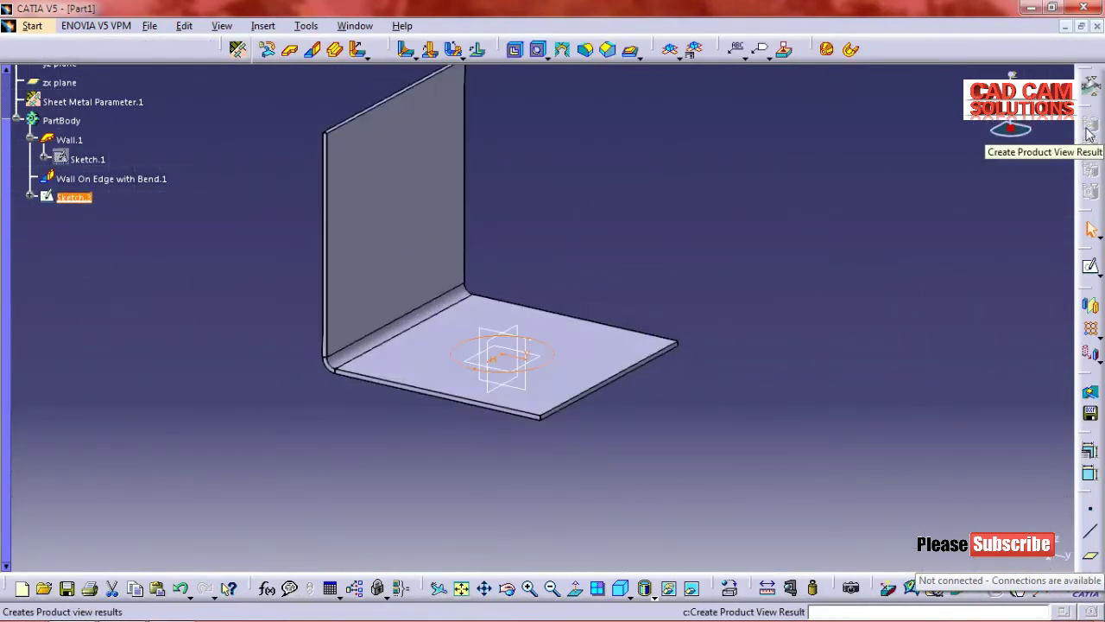
pyautogui.click(509, 501)
pyautogui.moveTo(509, 501)
pyautogui.mouseDown(button='middle')
pyautogui.moveTo(434, 303)
pyautogui.moveTo(464, 270)
pyautogui.moveTo(424, 434)
pyautogui.moveTo(506, 198)
pyautogui.mouseUp(button='middle')
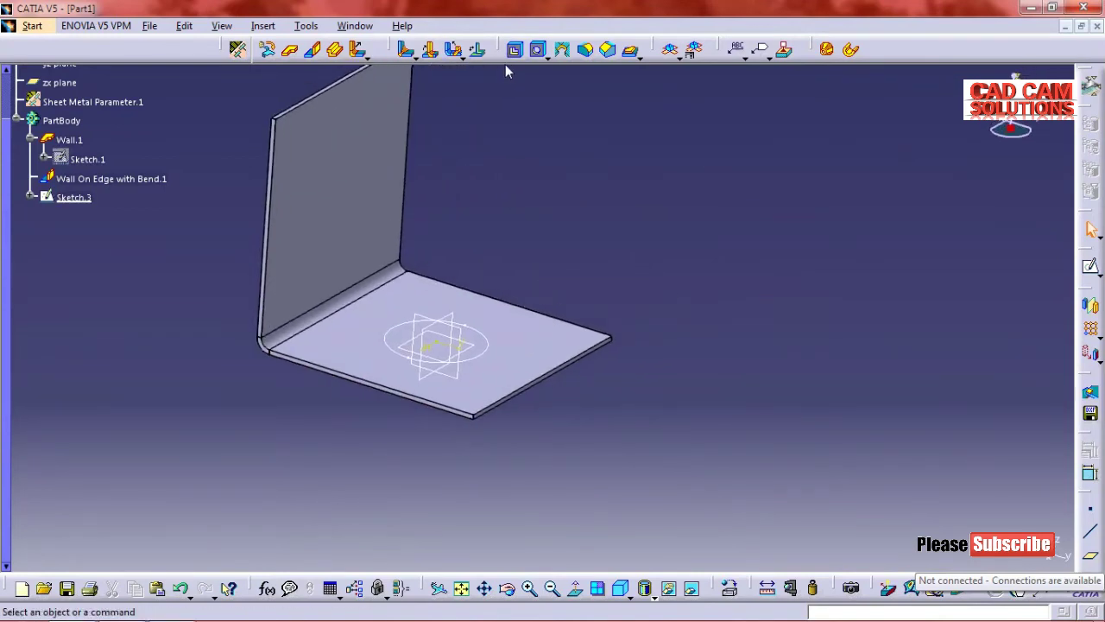
# Map Sketch.3 onto the sheet metal part, creating Unfolded curve.1
pyautogui.click(480, 51)
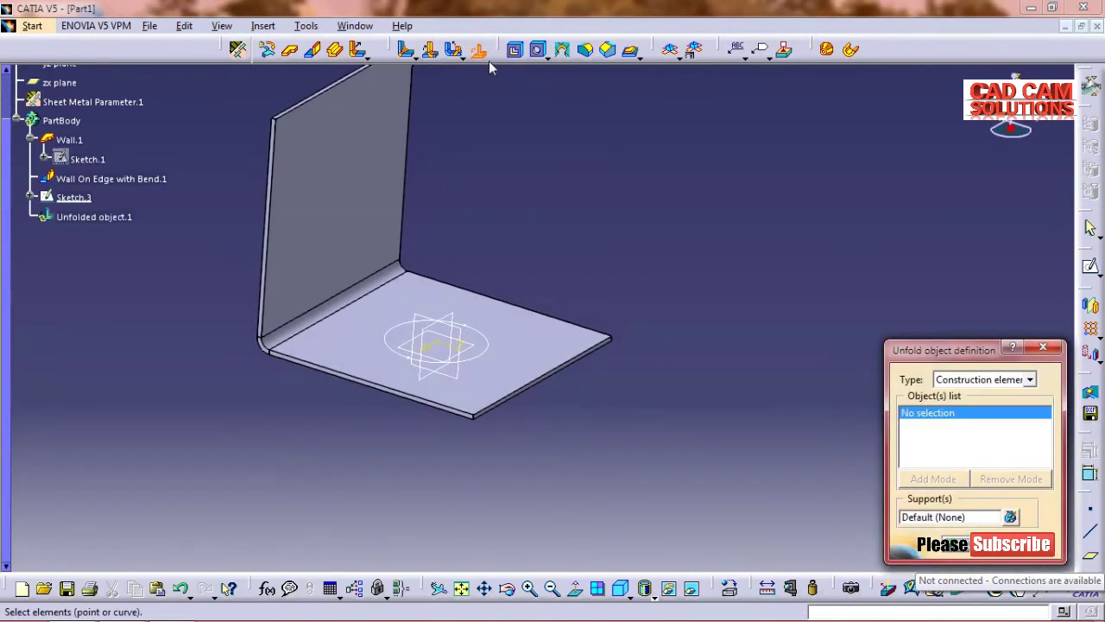
pyautogui.moveTo(425, 249); pyautogui.dragTo(814, 365, button='middle')
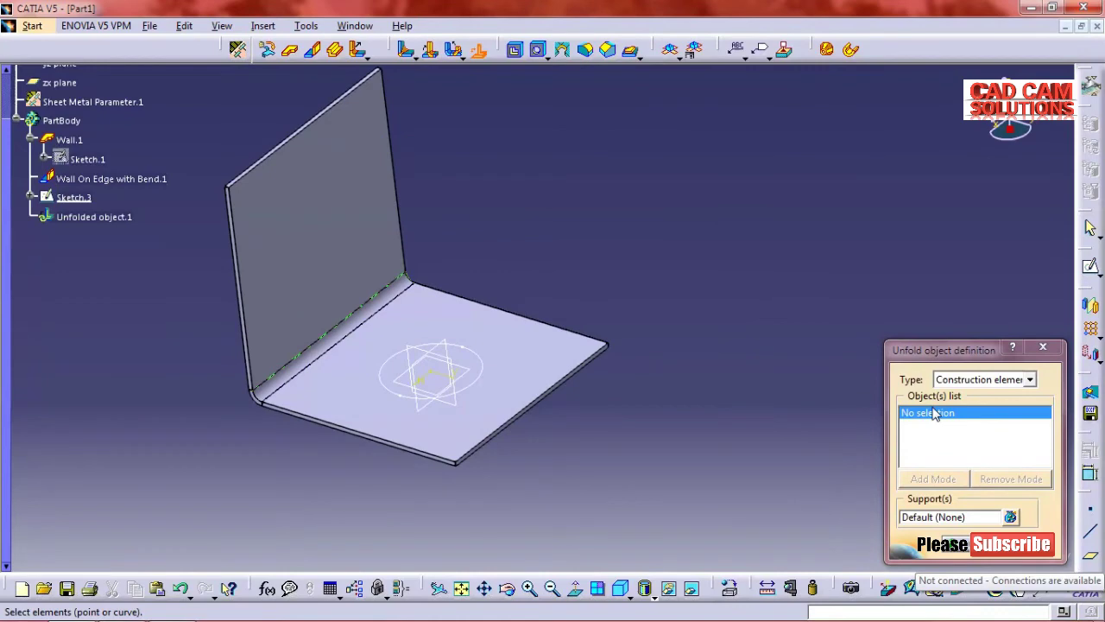
pyautogui.click(483, 368)
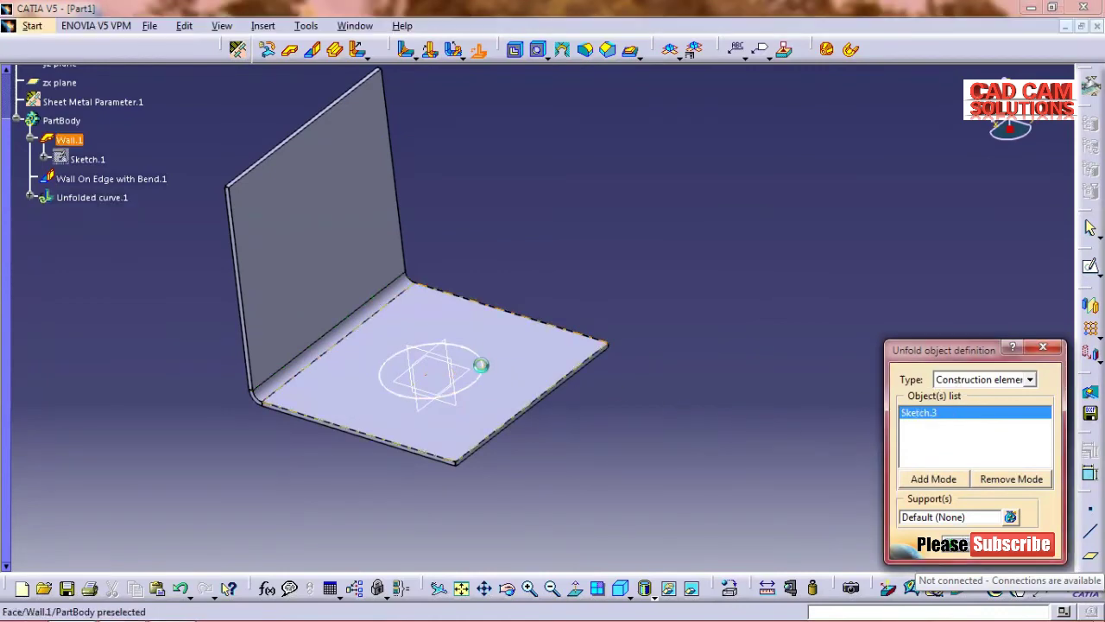
pyautogui.click(963, 552)
pyautogui.moveTo(637, 473)
pyautogui.mouseDown(button='middle')
pyautogui.moveTo(448, 361)
pyautogui.moveTo(459, 404)
pyautogui.mouseUp(button='middle')
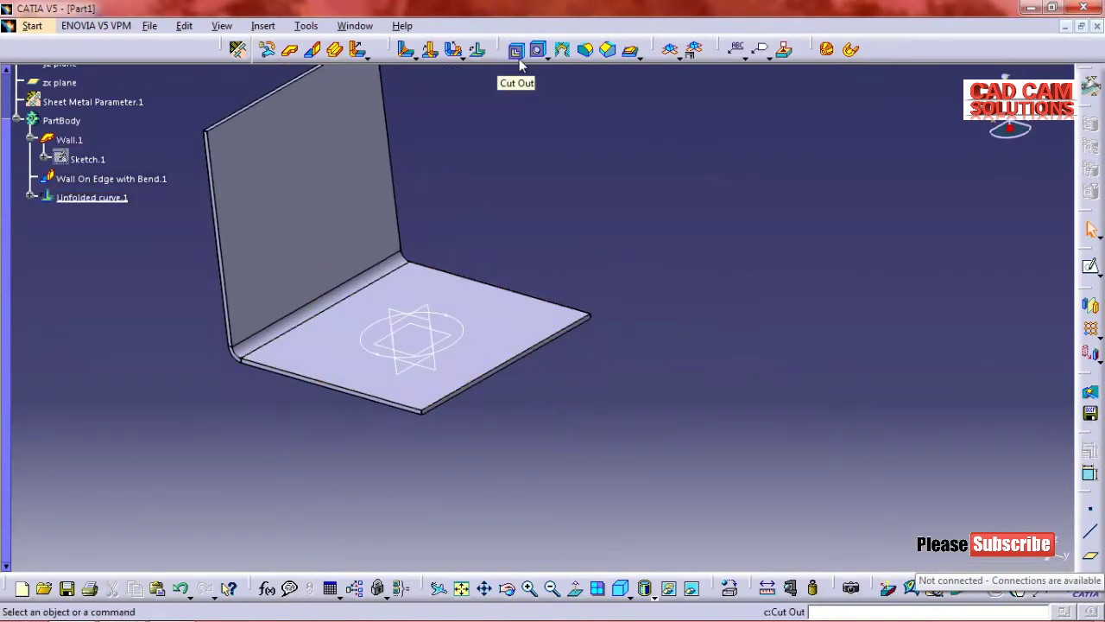
# Create Cut Out.1 through the base plate using Unfolded curve.1 as profile, Up to next
pyautogui.click(264, 25)
pyautogui.moveTo(285, 358)
pyautogui.click(592, 217)
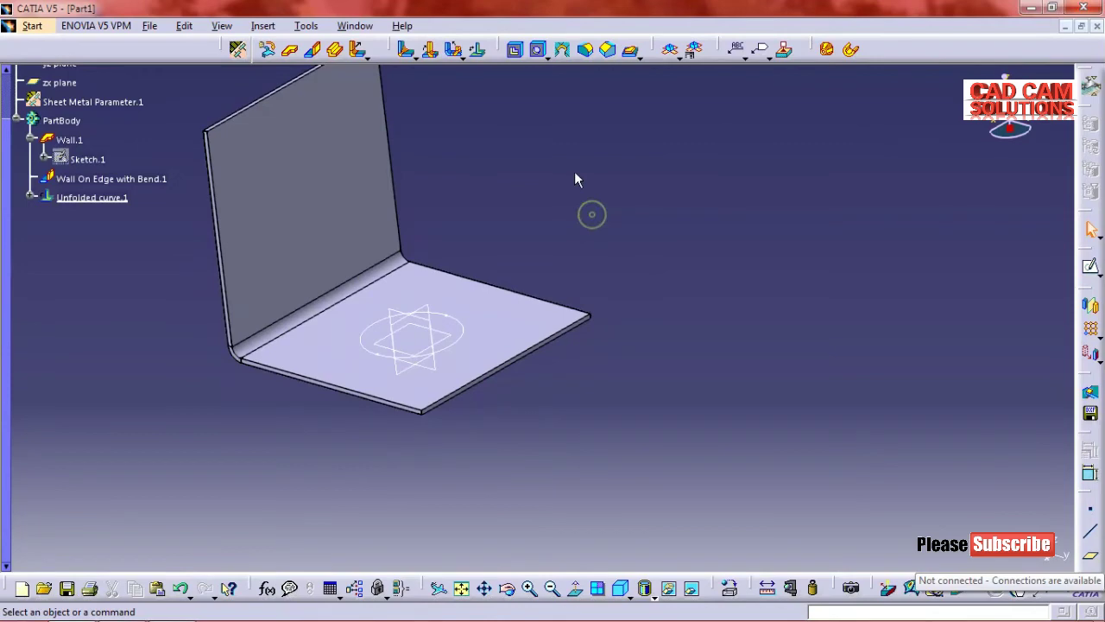
pyautogui.click(515, 51)
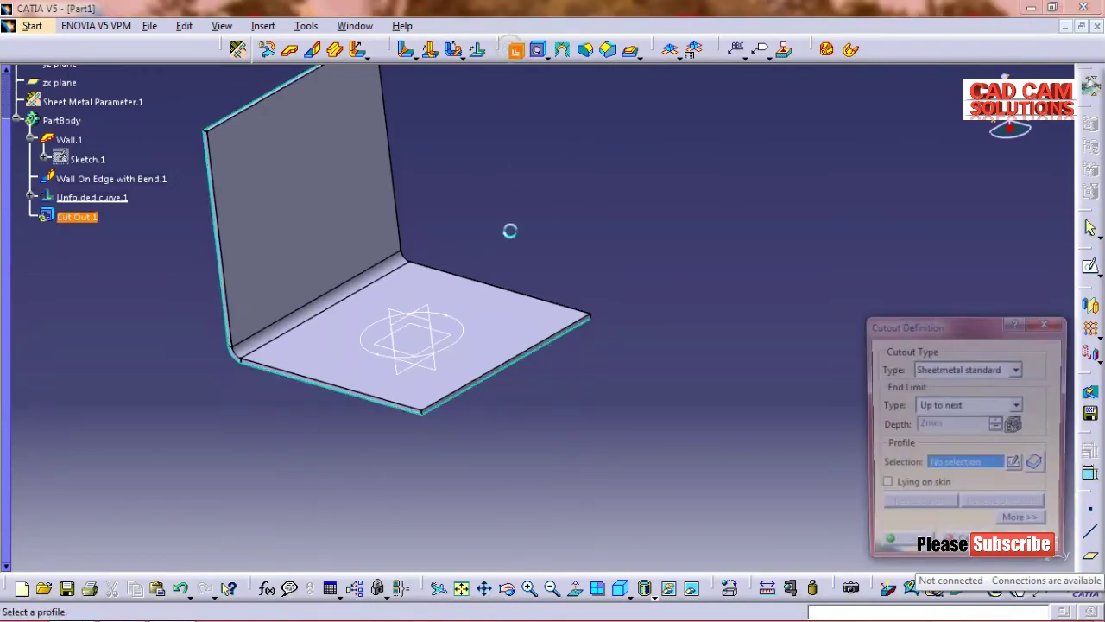
pyautogui.click(464, 327)
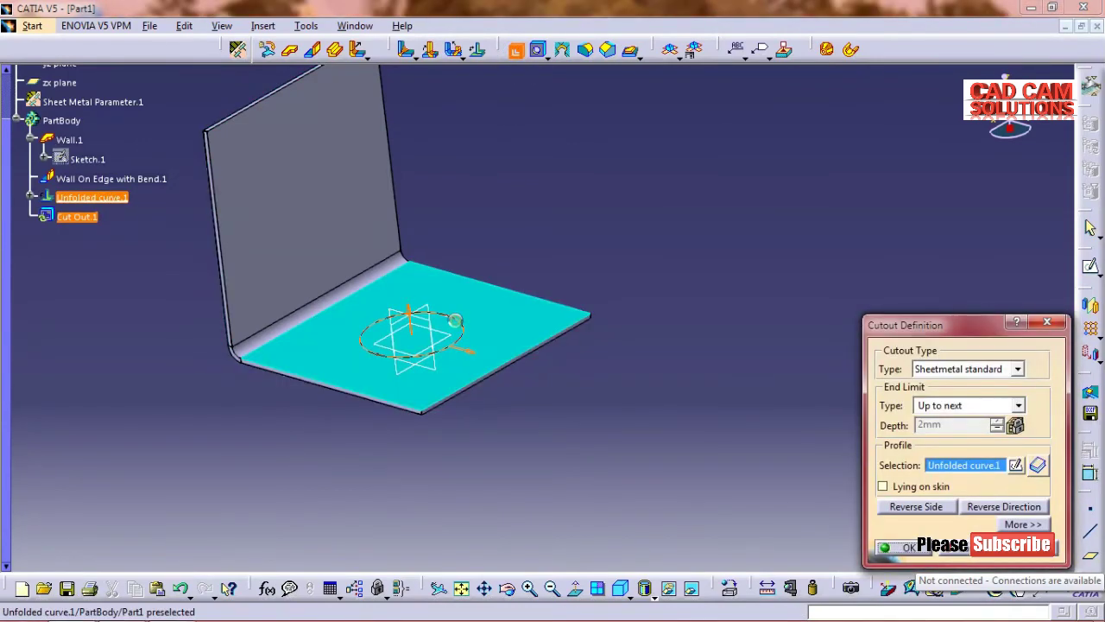
pyautogui.moveTo(558, 259); pyautogui.dragTo(441, 368, button='middle')
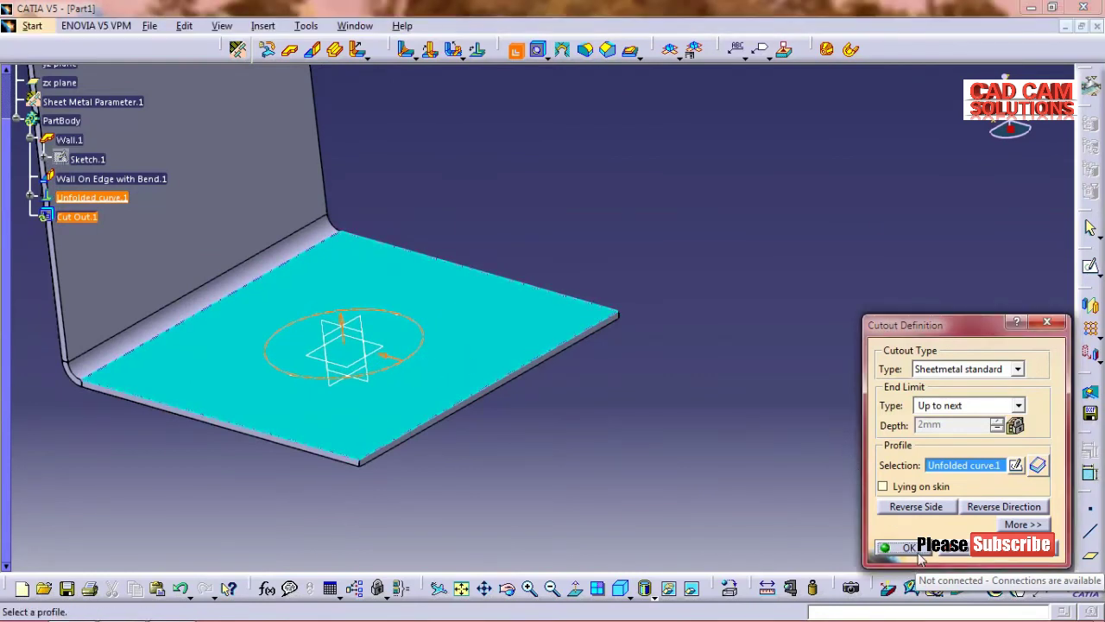
pyautogui.click(920, 560)
pyautogui.moveTo(710, 464)
pyautogui.mouseDown(button='middle')
pyautogui.moveTo(530, 253)
pyautogui.moveTo(661, 308)
pyautogui.moveTo(636, 345)
pyautogui.moveTo(581, 355)
pyautogui.moveTo(596, 379)
pyautogui.mouseUp(button='middle')
pyautogui.click(1089, 268)
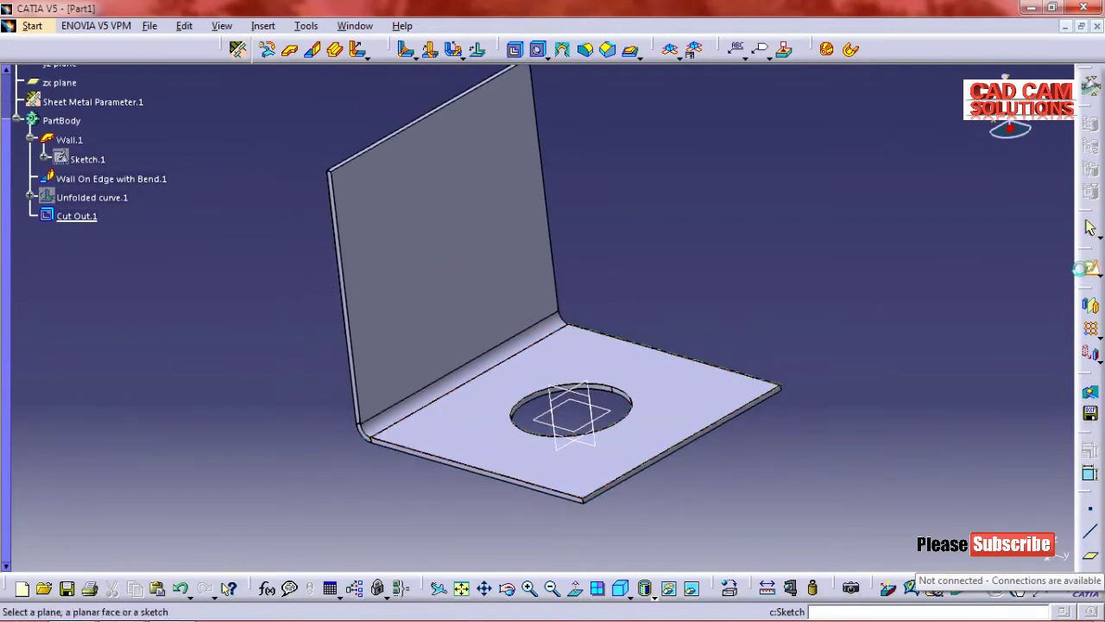
# Sketch a closed seven-point spline loop on the vertical wall face
pyautogui.click(458, 213)
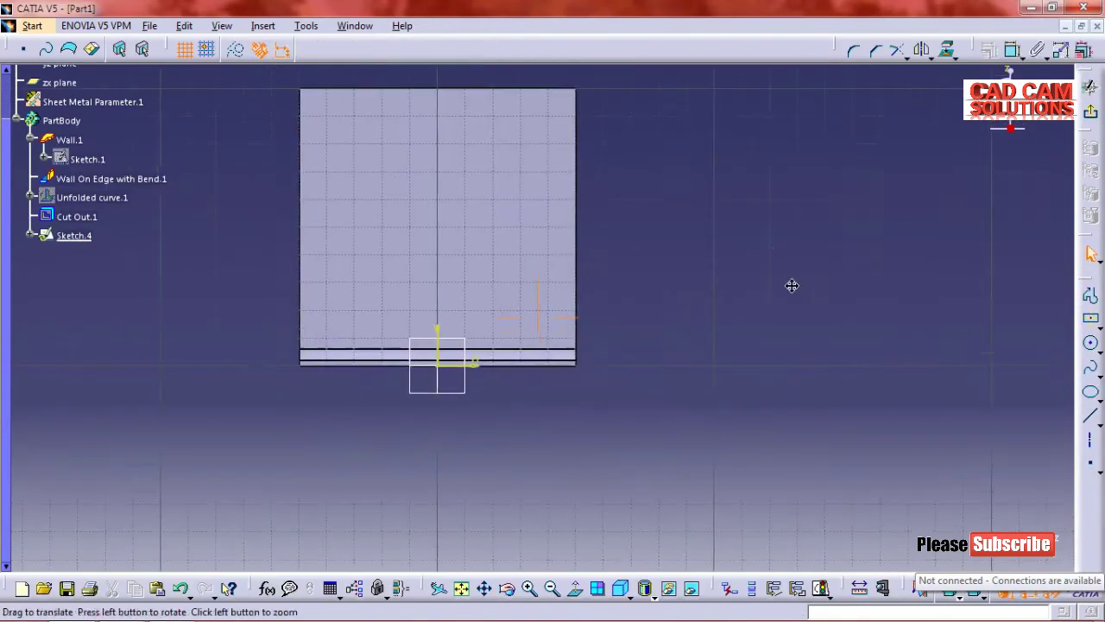
pyautogui.moveTo(791, 285); pyautogui.dragTo(845, 403, button='middle')
pyautogui.click(1090, 367)
pyautogui.click(457, 324)
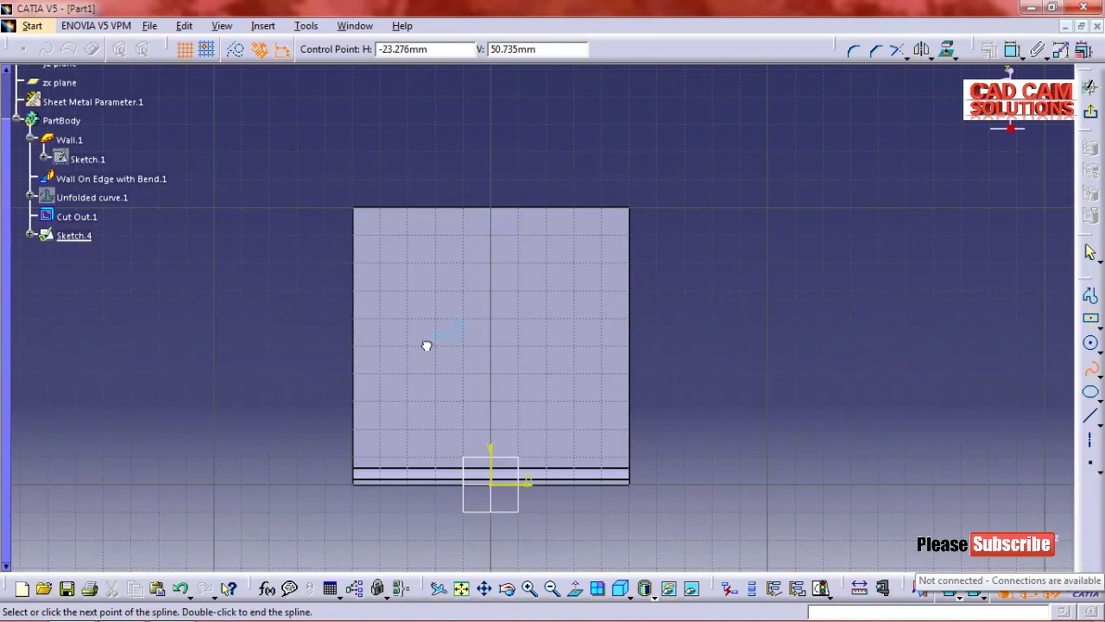
pyautogui.click(418, 301)
pyautogui.click(440, 267)
pyautogui.click(504, 255)
pyautogui.click(542, 256)
pyautogui.click(558, 339)
pyautogui.click(537, 380)
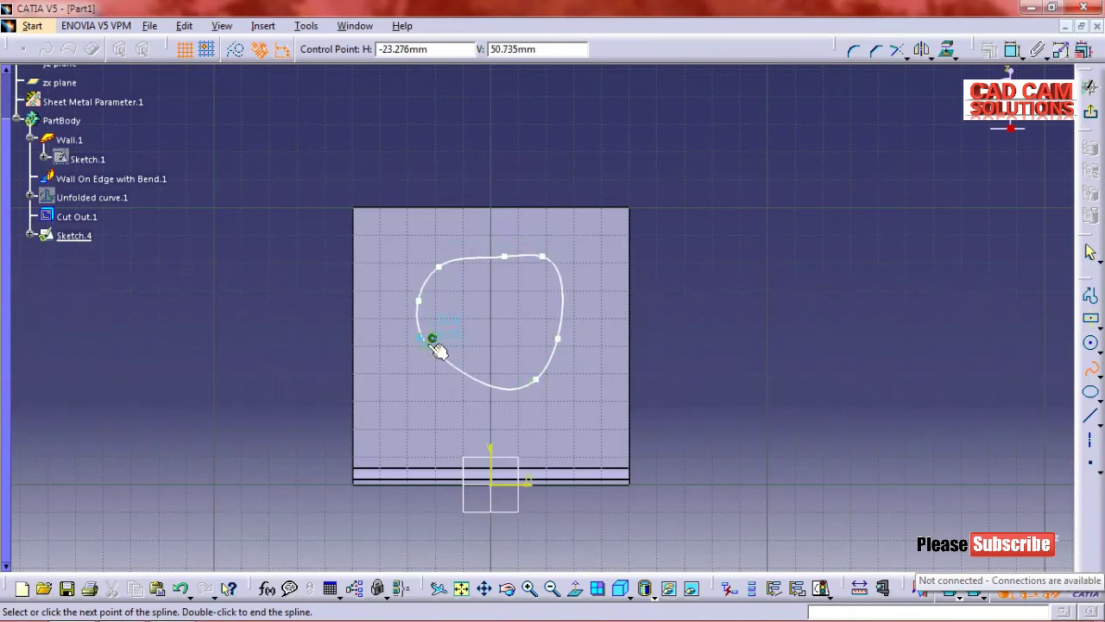
pyautogui.doubleClick(432, 341)
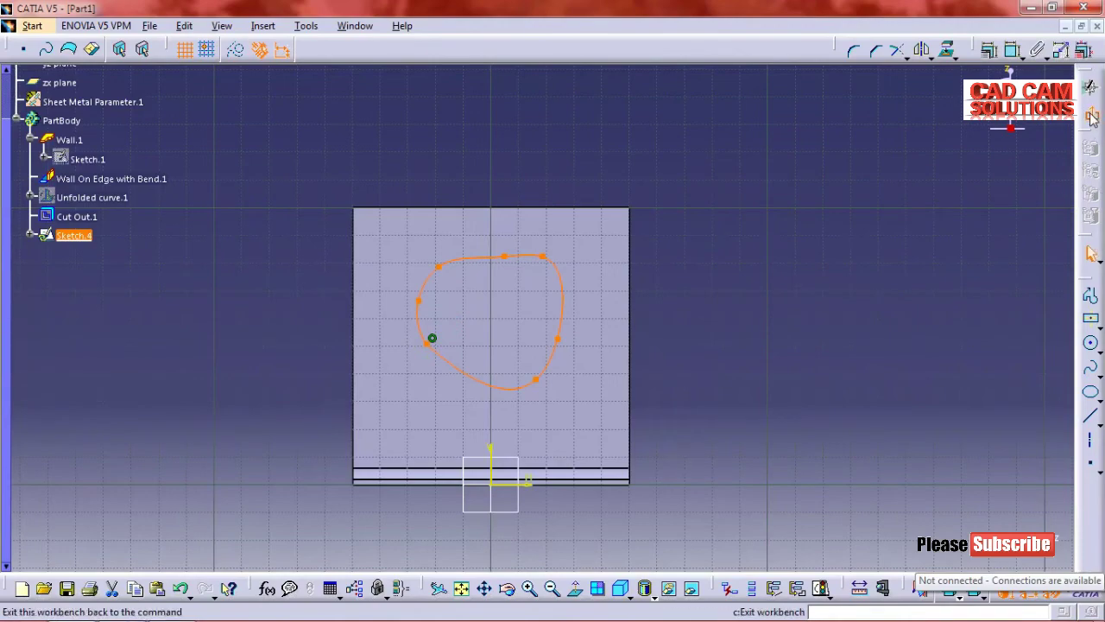
# Map Sketch.4 onto the sheet metal as Unfolded curve.2 with Point or Curve Mapping
pyautogui.click(1091, 115)
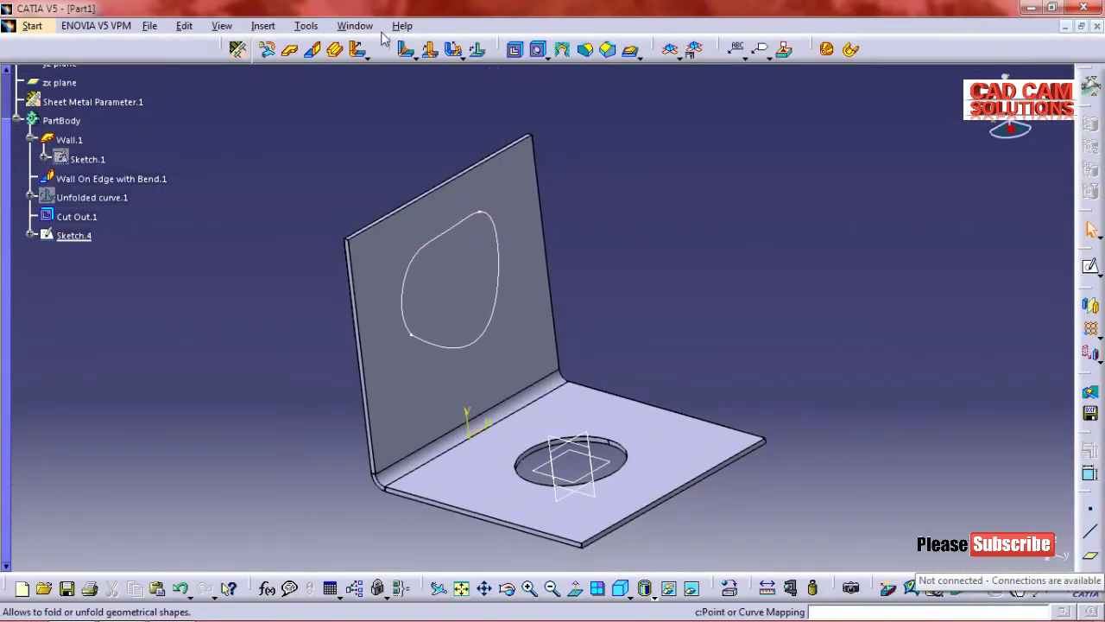
pyautogui.click(262, 25)
pyautogui.moveTo(286, 338)
pyautogui.click(494, 438)
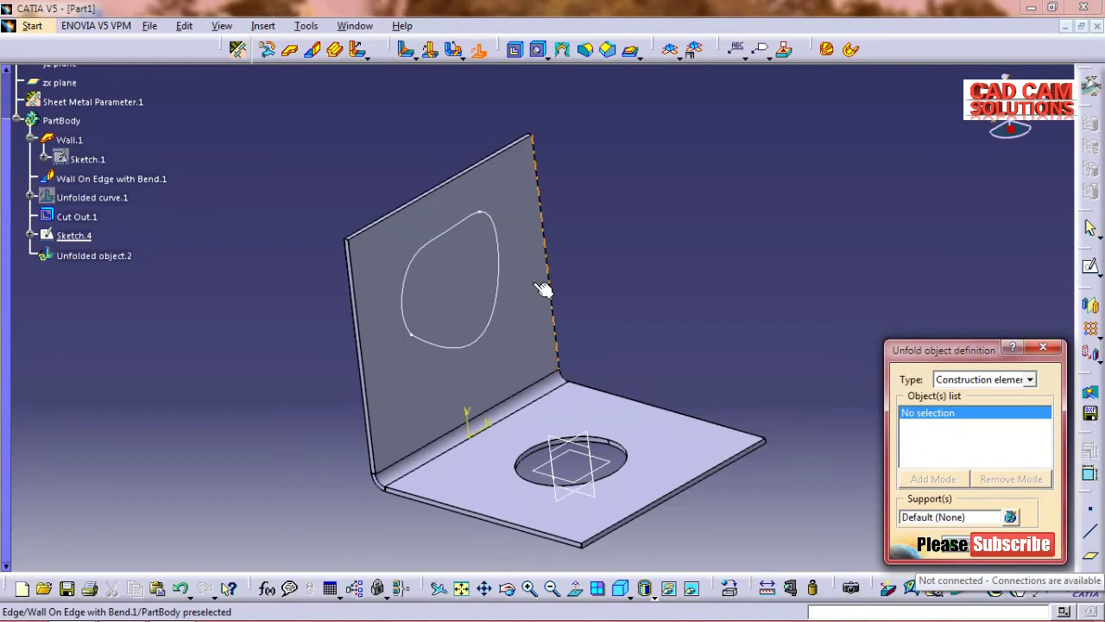
pyautogui.click(503, 259)
pyautogui.moveTo(468, 354); pyautogui.dragTo(276, 434, button='middle')
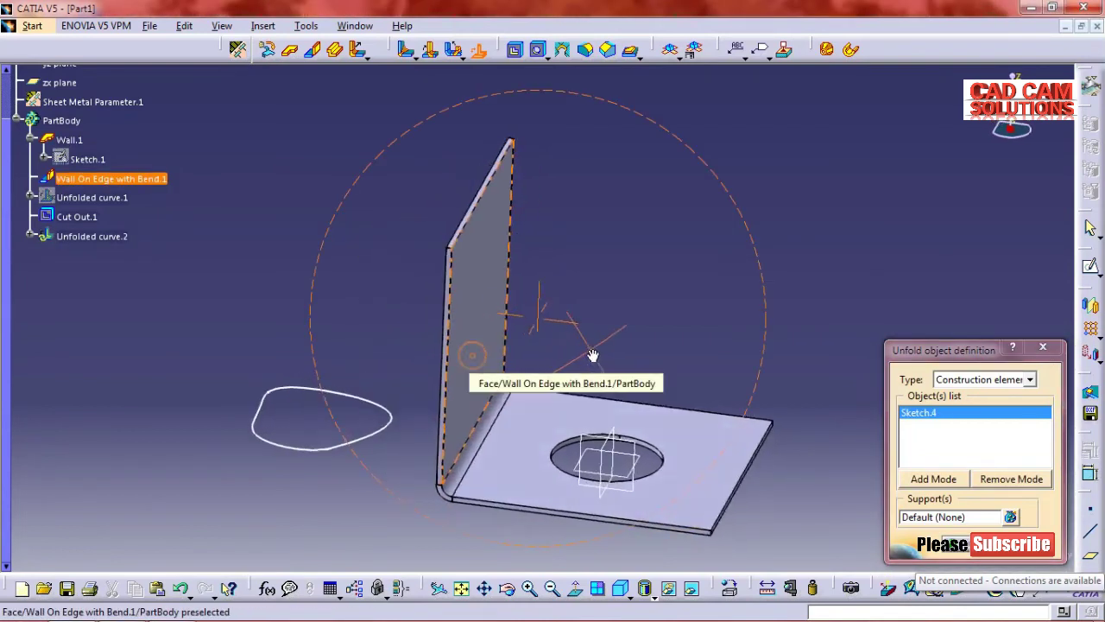
pyautogui.click(909, 539)
pyautogui.moveTo(851, 320)
pyautogui.mouseDown(button='middle')
pyautogui.moveTo(575, 347)
pyautogui.moveTo(459, 121)
pyautogui.mouseUp(button='middle')
pyautogui.click(478, 54)
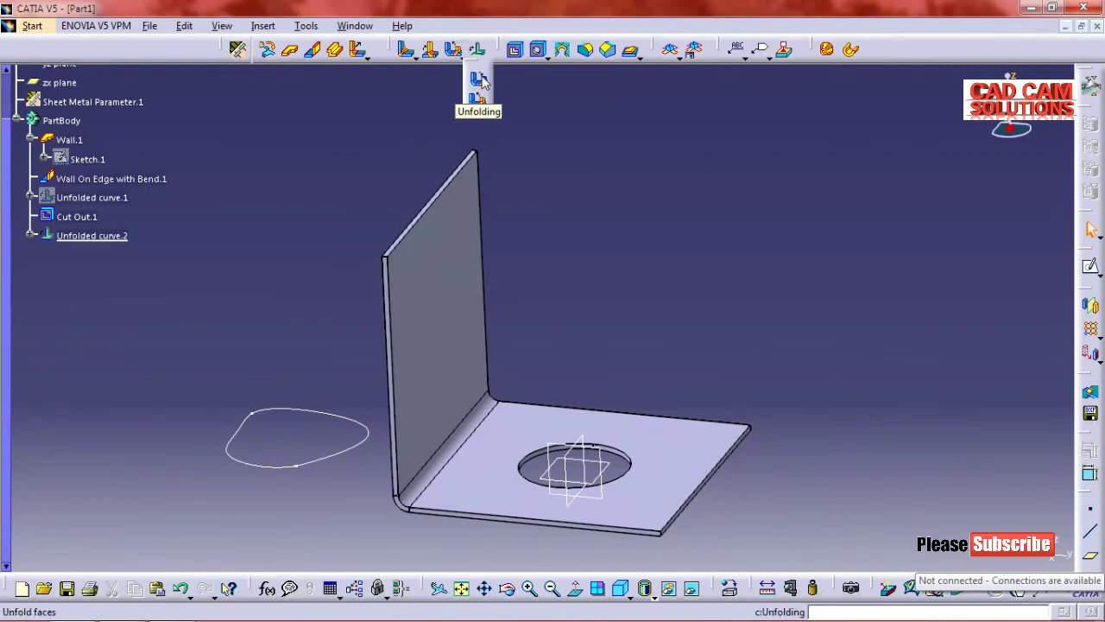
pyautogui.click(479, 78)
# Unfold the part with the Wall.1 face as reference and all faces selected
pyautogui.click(686, 463)
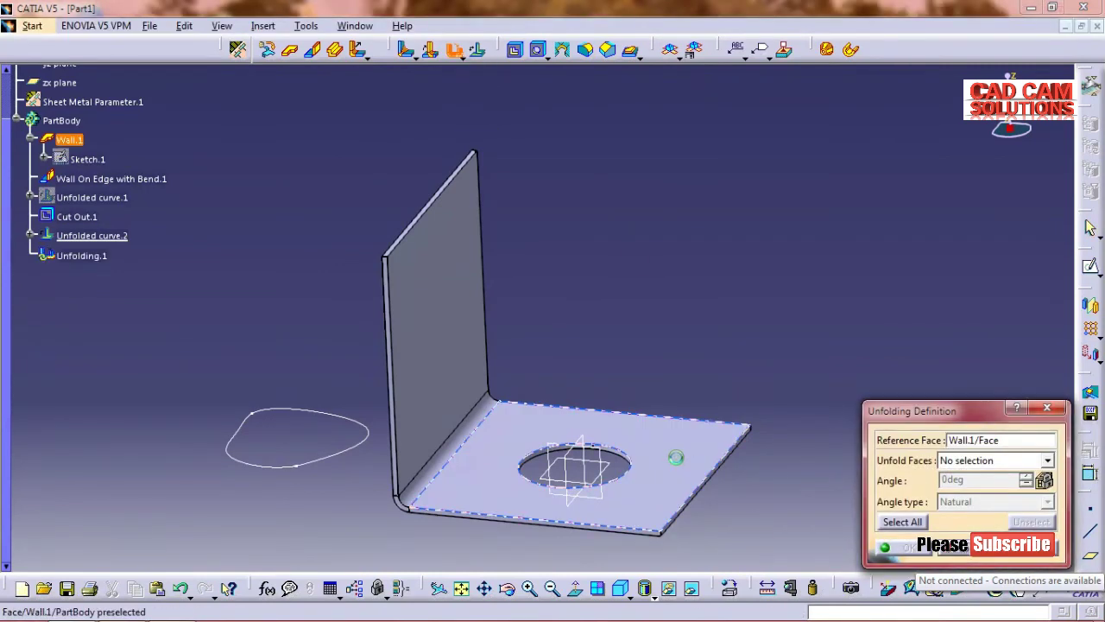
pyautogui.click(902, 522)
pyautogui.click(906, 545)
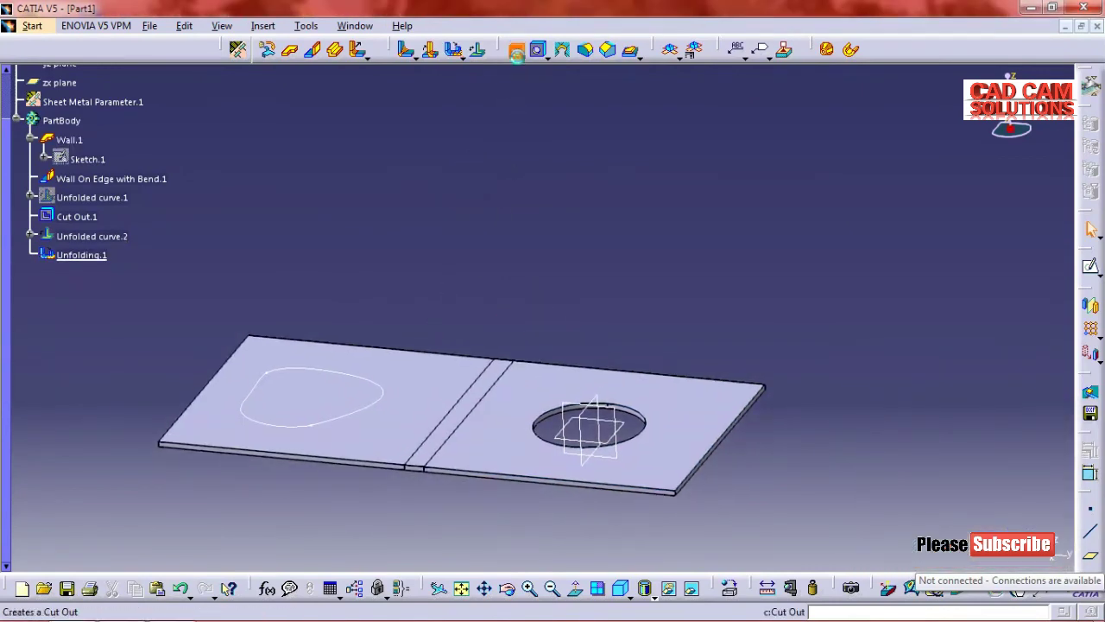
# Cut the spline hole using Unfolded curve.2 as the Cut Out profile, then fit the flat part in view
pyautogui.click(515, 49)
pyautogui.click(385, 390)
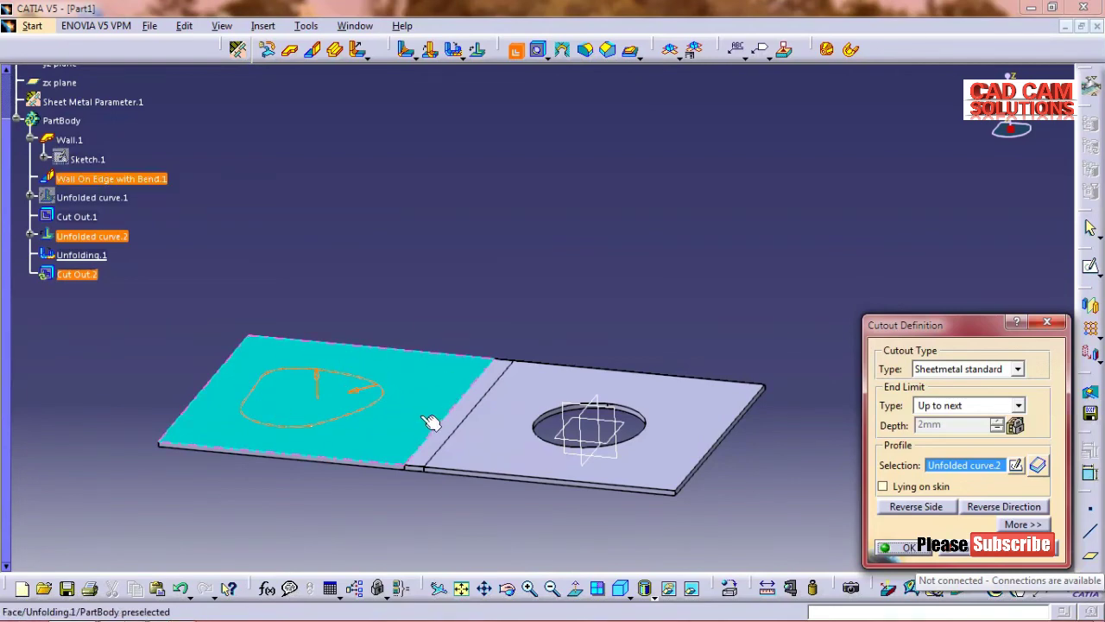
pyautogui.click(902, 549)
pyautogui.moveTo(510, 383)
pyautogui.mouseDown(button='middle')
pyautogui.moveTo(508, 536)
pyautogui.moveTo(469, 383)
pyautogui.mouseUp(button='middle')
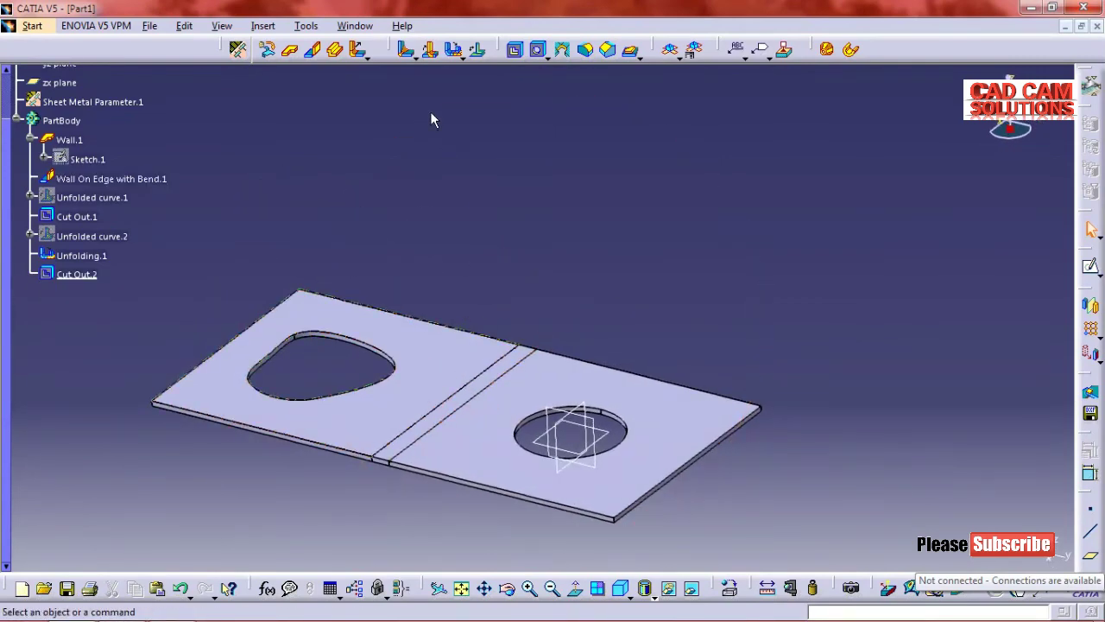
pyautogui.click(263, 25)
pyautogui.moveTo(286, 338)
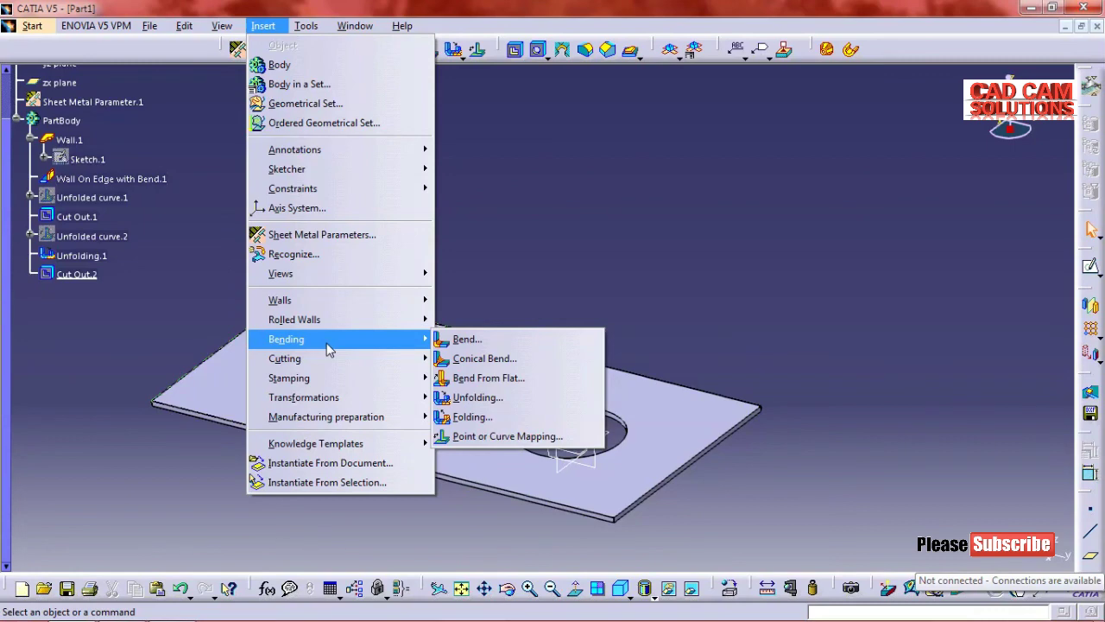
pyautogui.click(602, 217)
pyautogui.moveTo(470, 321); pyautogui.dragTo(479, 254, button='middle')
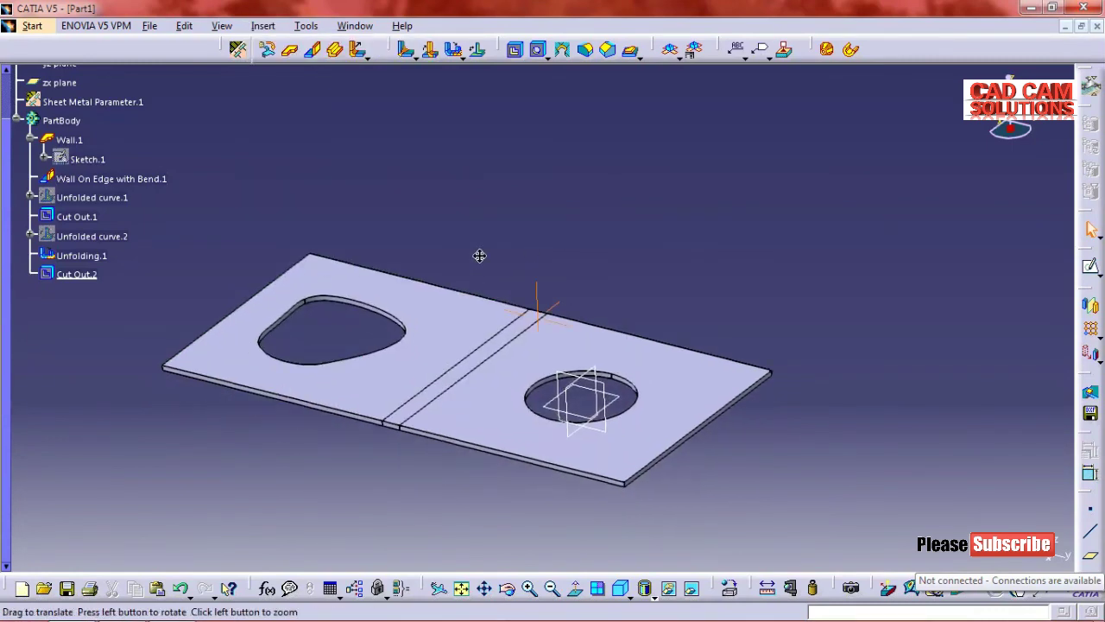
pyautogui.click(172, 610)
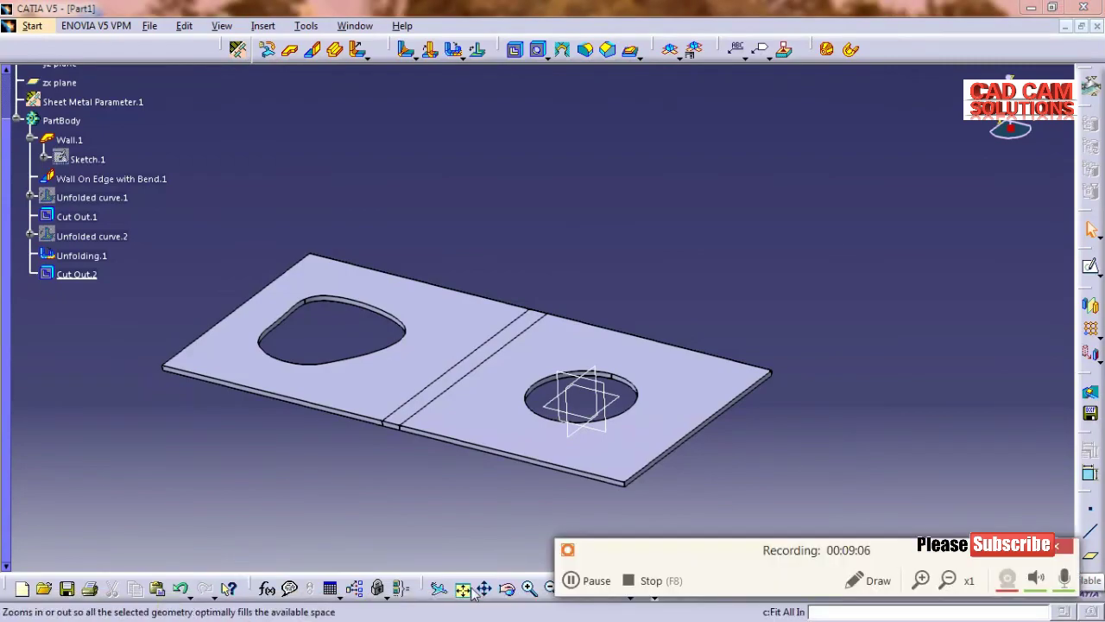